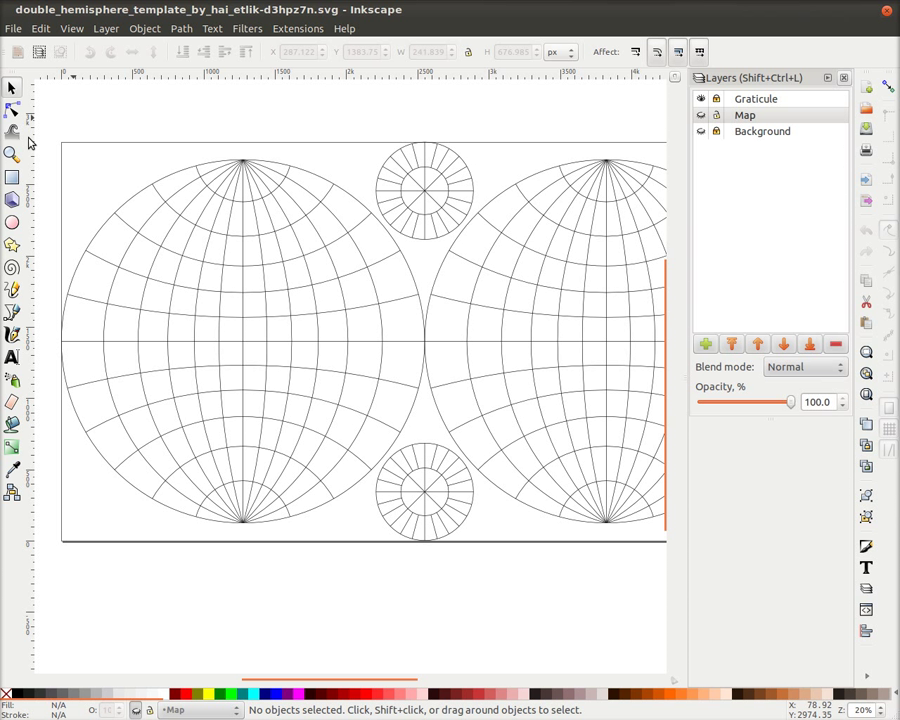
# Make the Graticule layer active and unlock it, and lock the Map layer.
pyautogui.moveTo(575, 443); pyautogui.dragTo(550, 439)
pyautogui.scroll(-1, 536, 398)
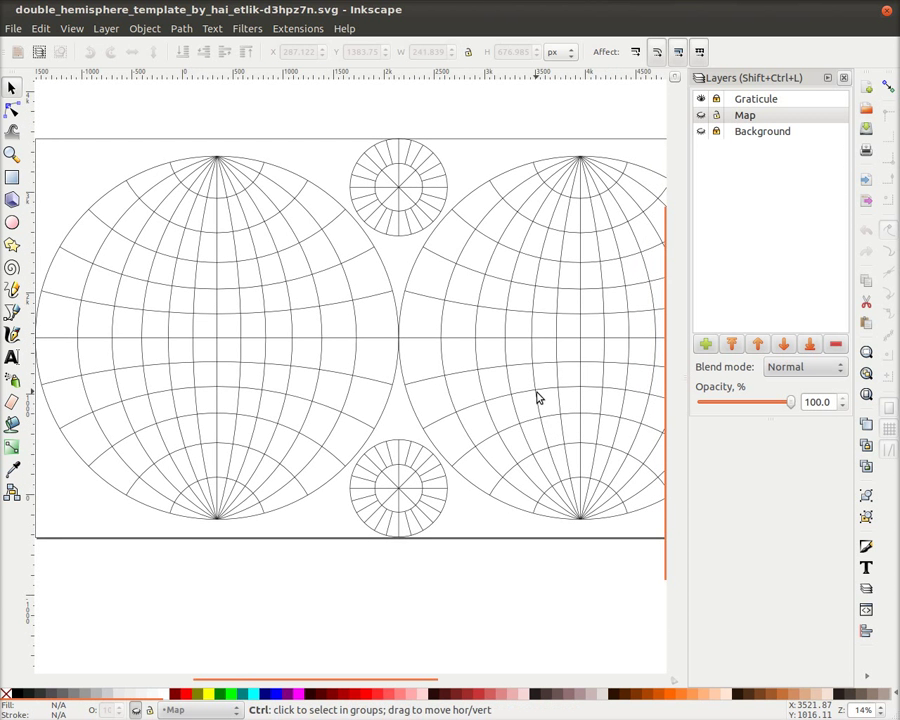
pyautogui.moveTo(537, 390); pyautogui.dragTo(478, 392)
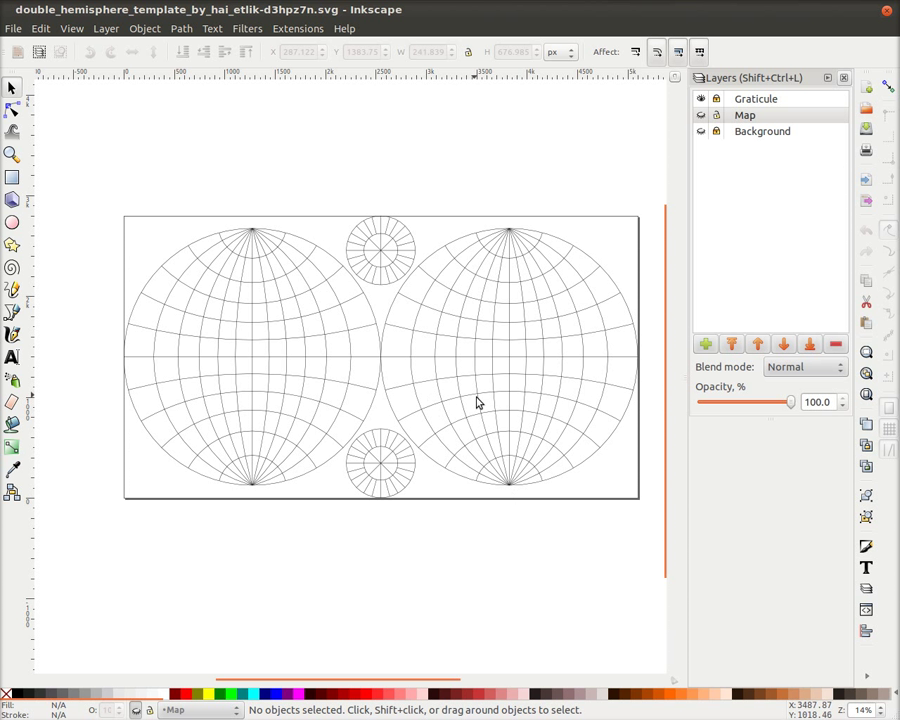
pyautogui.moveTo(478, 398); pyautogui.dragTo(460, 382)
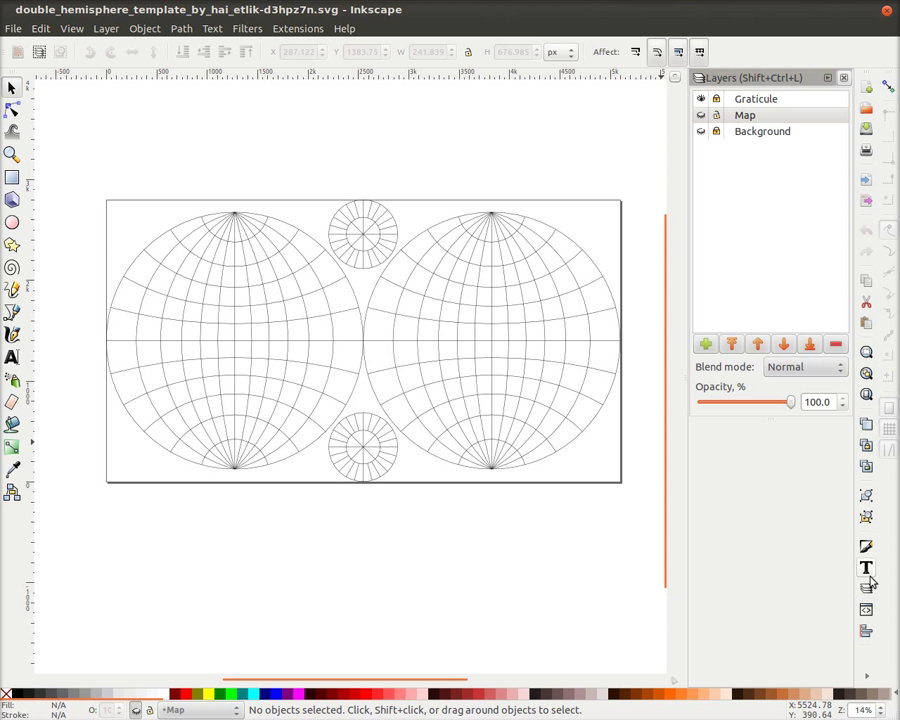
pyautogui.click(760, 100)
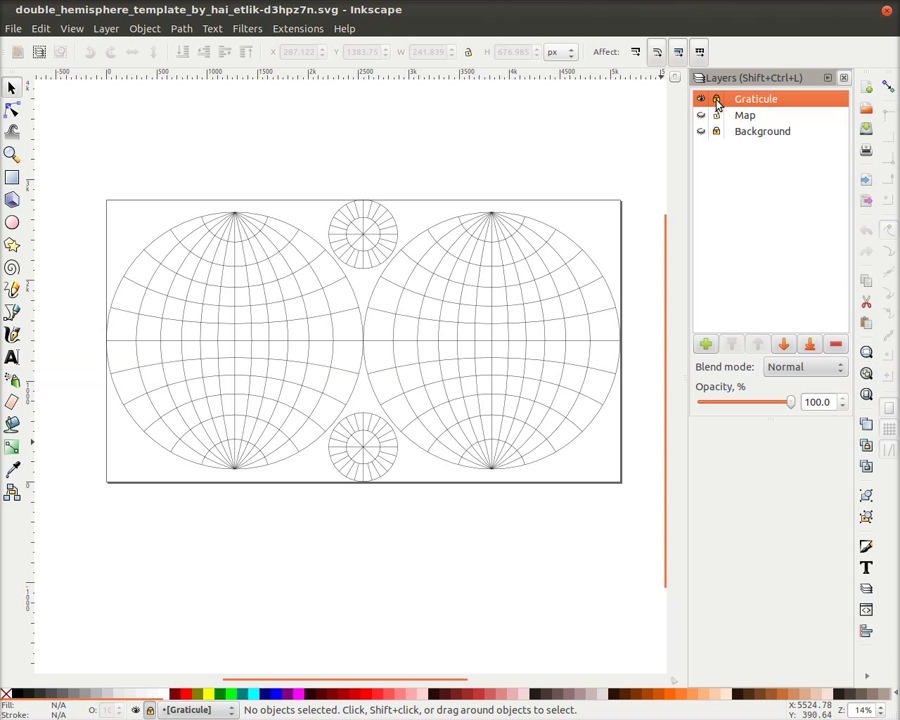
pyautogui.click(716, 100)
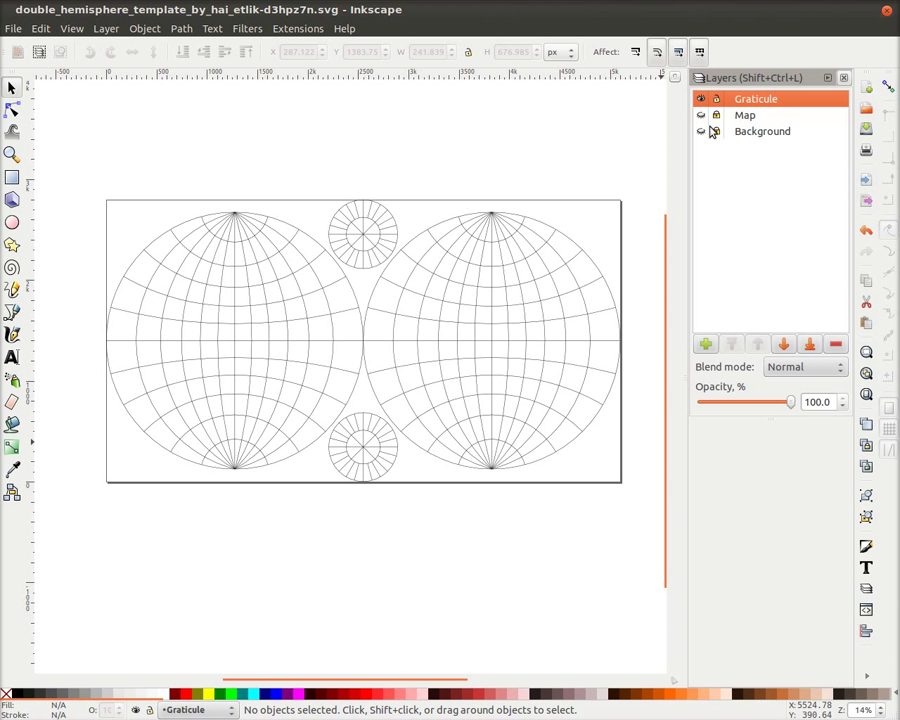
# Open the document properties, expand the options for resizing the page to content, and set the page units to inches.
pyautogui.click(275, 285)
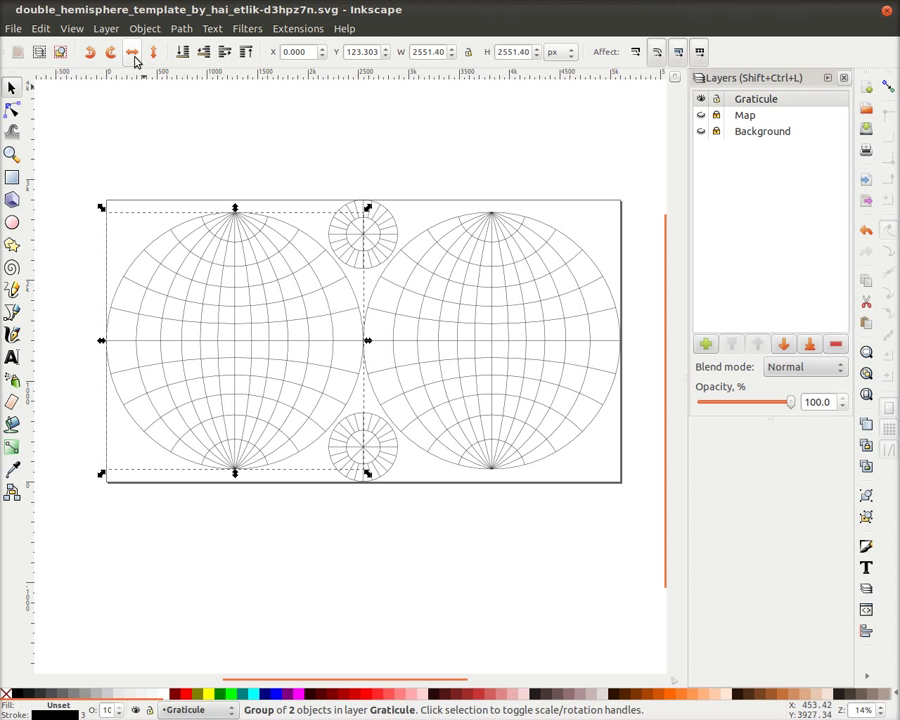
pyautogui.click(14, 29)
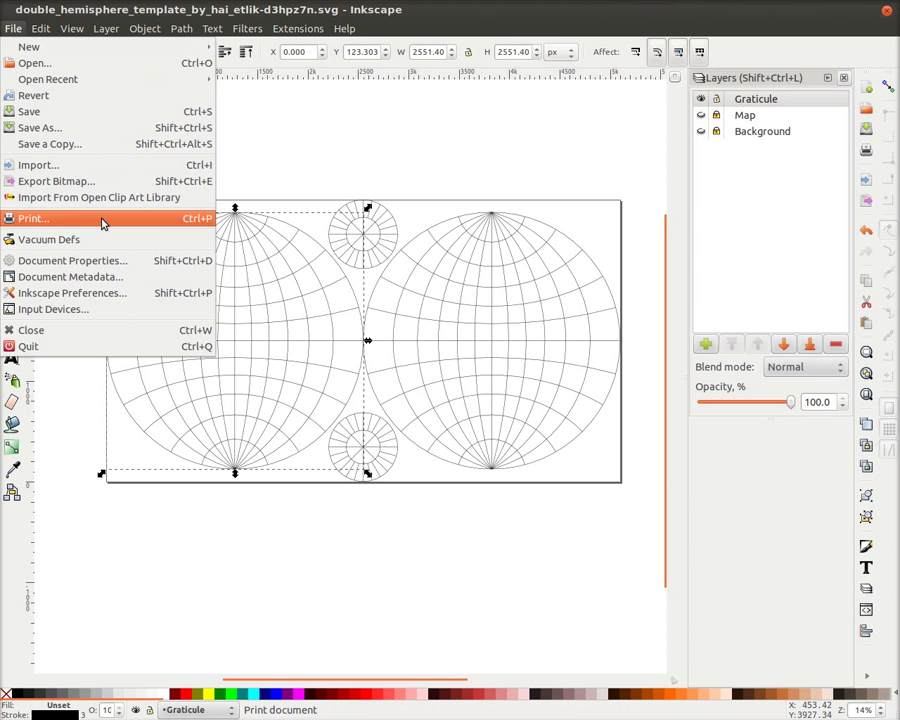
pyautogui.click(127, 259)
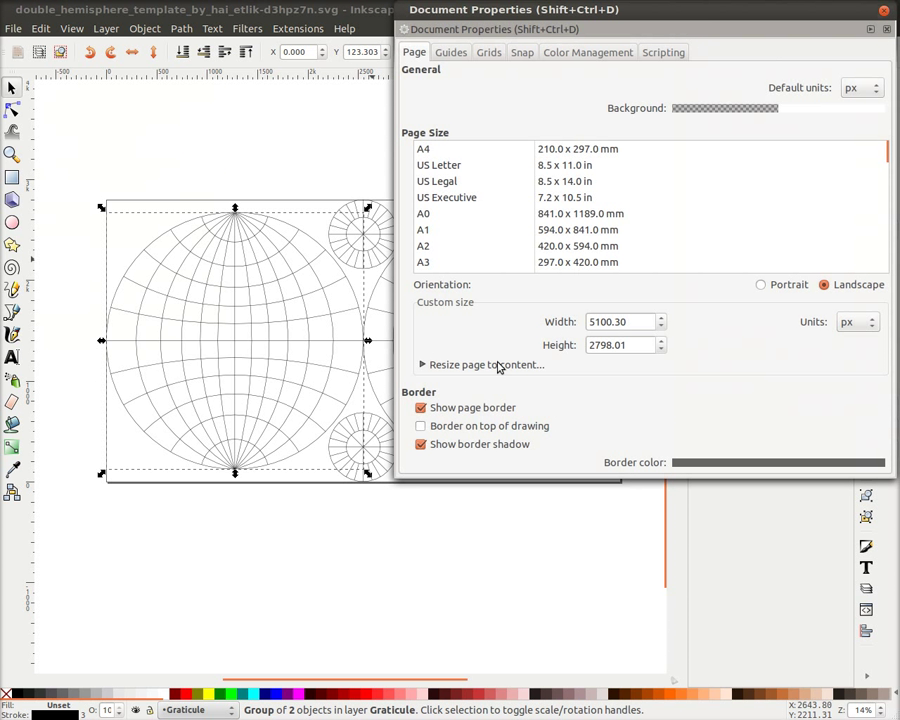
pyautogui.click(498, 366)
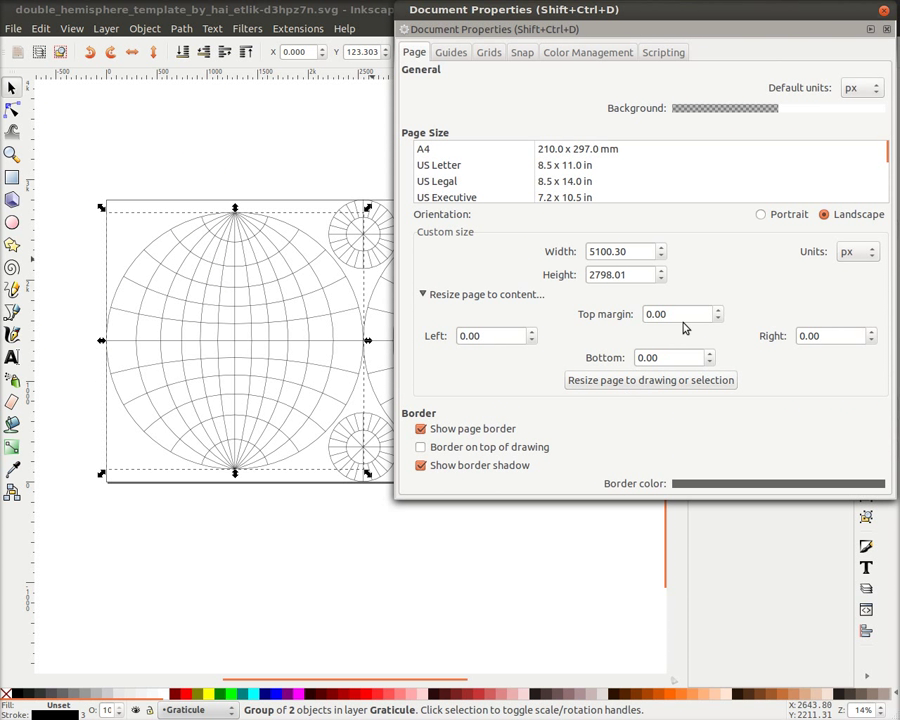
pyautogui.click(857, 251)
pyautogui.click(872, 157)
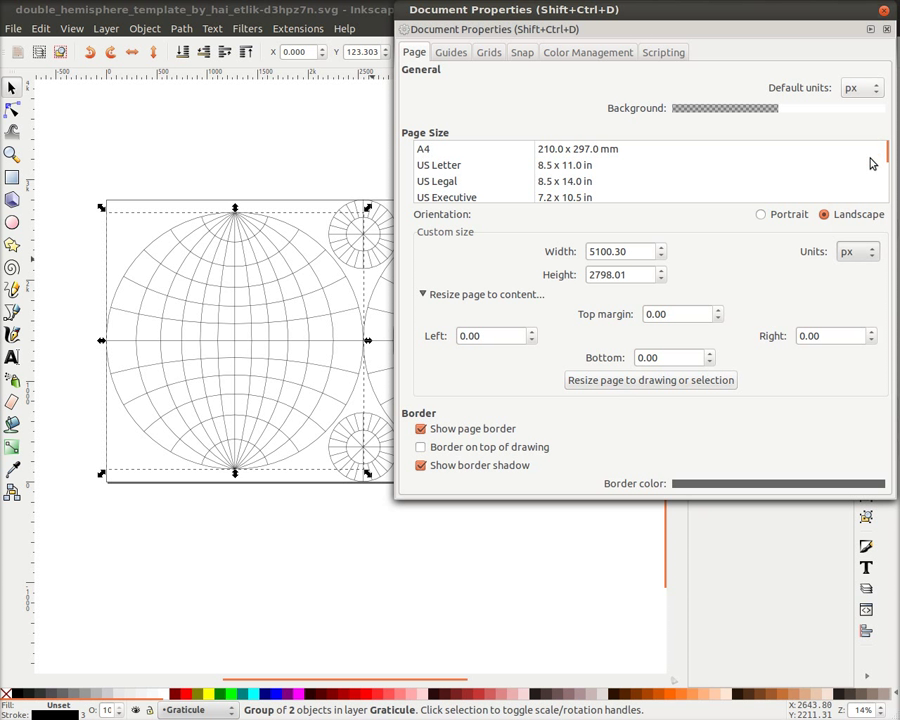
# Set the page's top, left, bottom and right margins to 2 inches each.
pyautogui.click(711, 311)
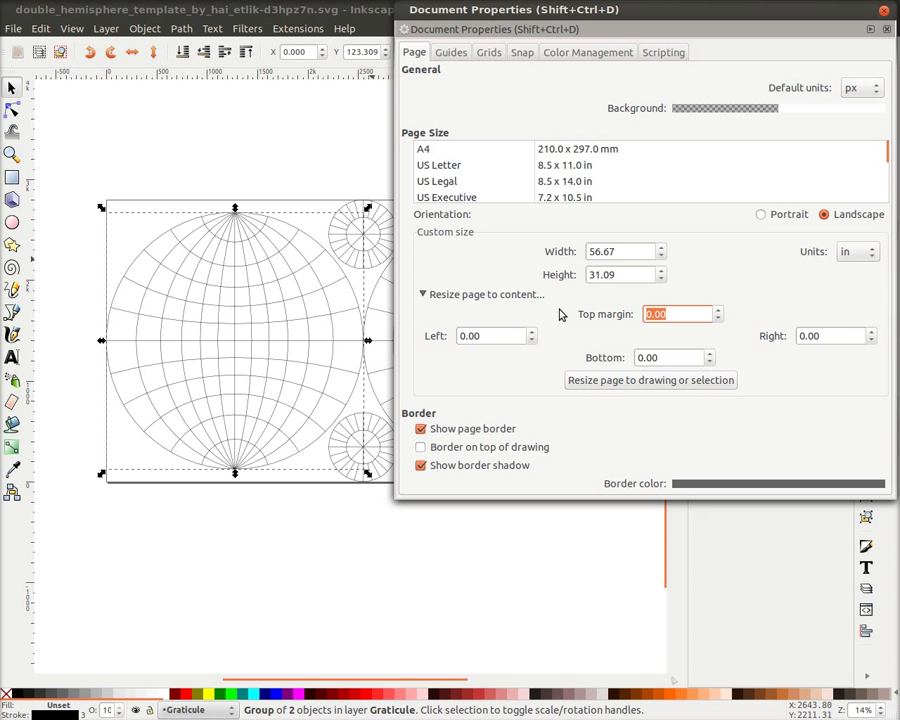
pyautogui.press('Tab')
pyautogui.write('2')
pyautogui.press('Tab')
pyautogui.write('2')
pyautogui.press('Tab')
pyautogui.write('2')
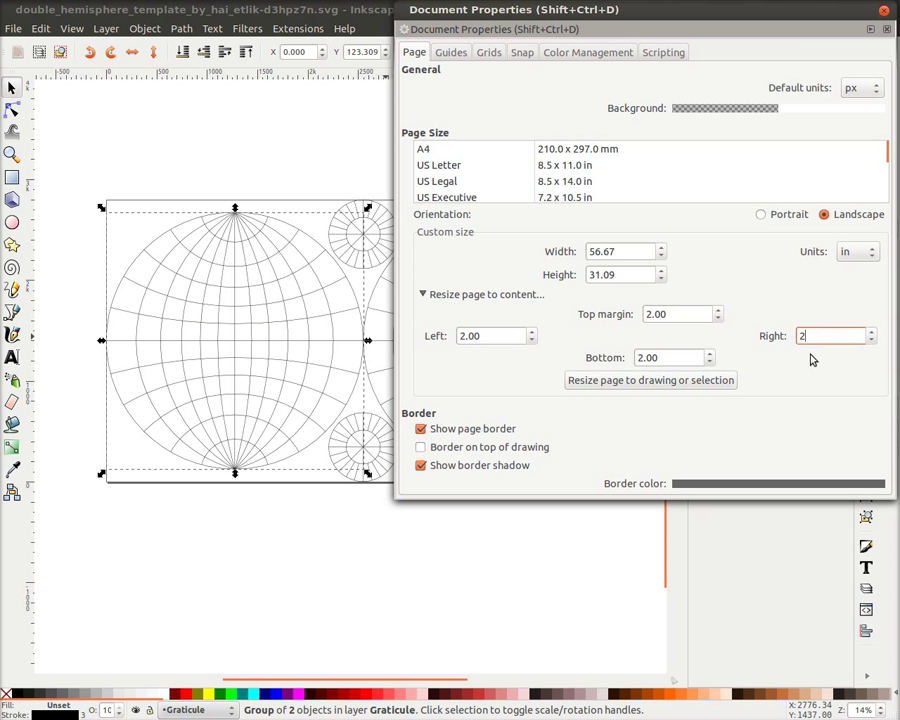
# Resize the page to fit the entire drawing with nothing selected, and close the document properties.
pyautogui.click(601, 386)
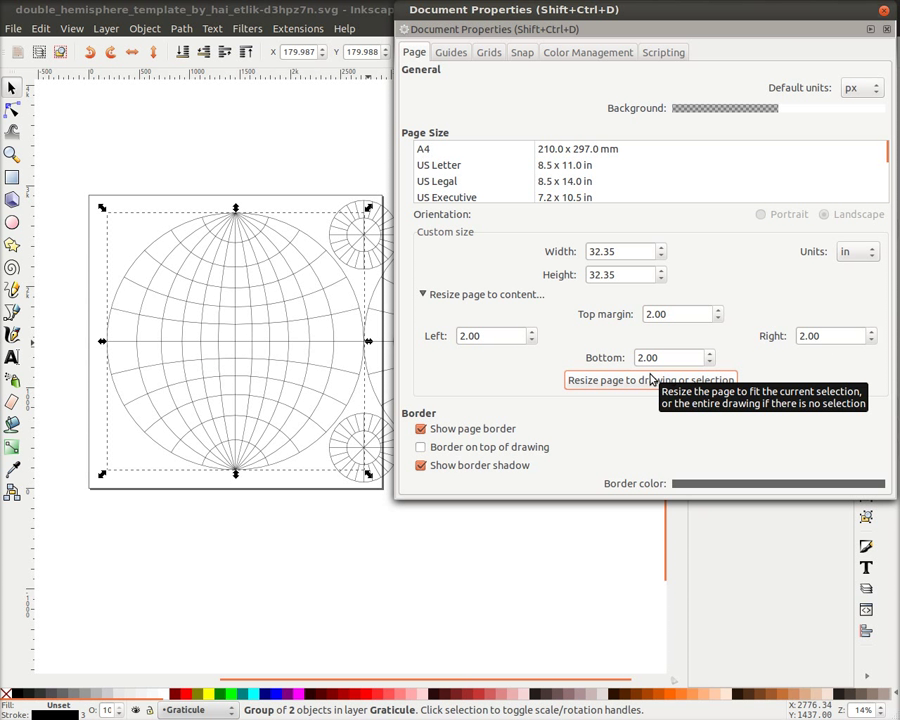
pyautogui.moveTo(358, 314); pyautogui.dragTo(294, 289)
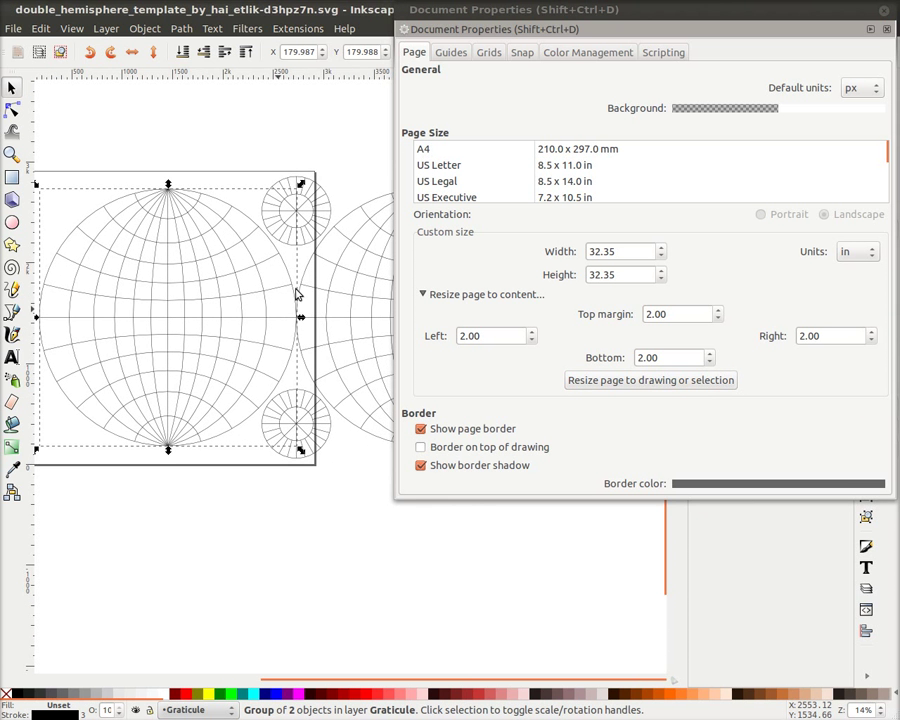
pyautogui.click(383, 134)
pyautogui.click(666, 386)
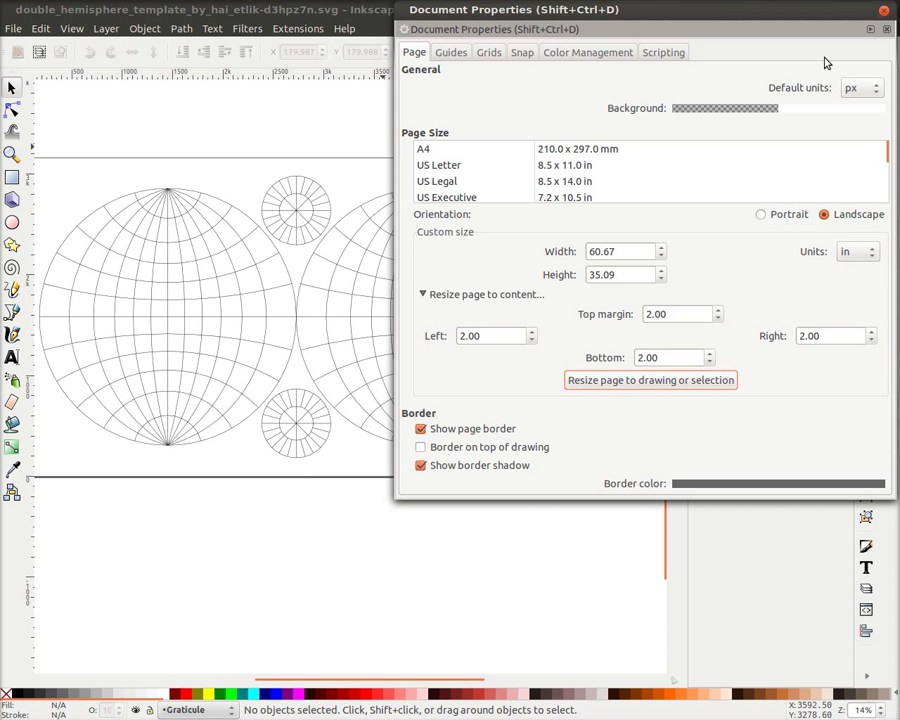
pyautogui.click(888, 31)
pyautogui.moveTo(291, 353); pyautogui.dragTo(366, 372)
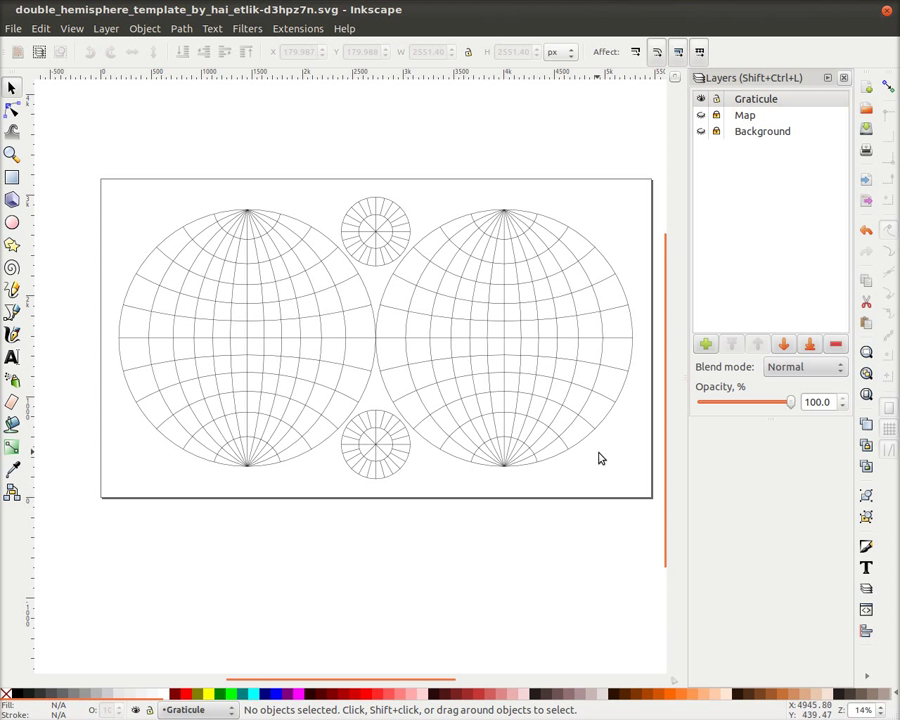
# Ungroup the left hemisphere so its outline circle is separate from the grid lines, and clear the selection.
pyautogui.click(302, 229)
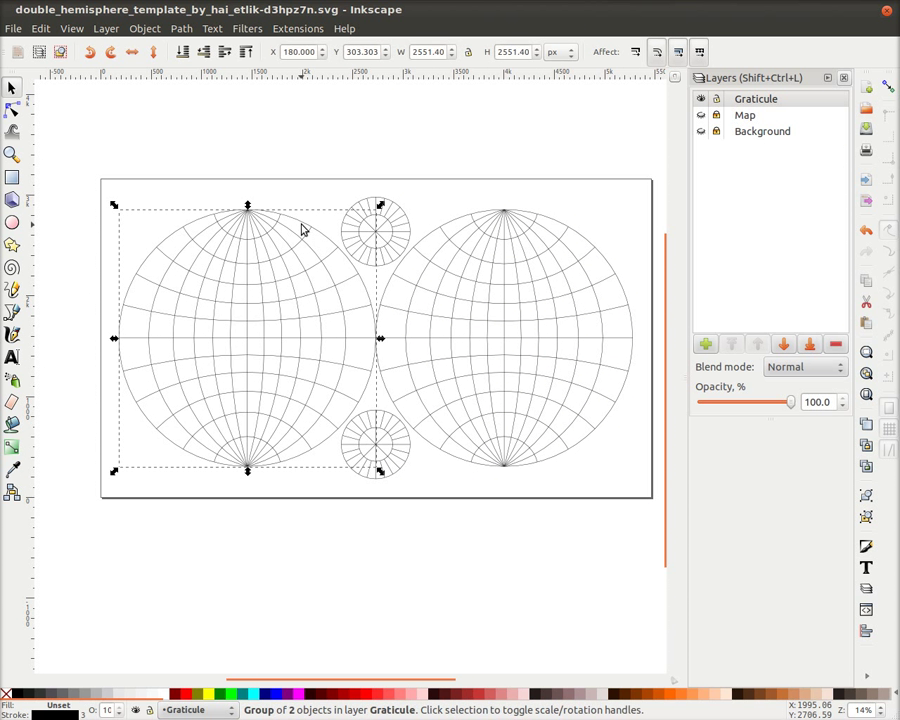
pyautogui.keyDown('ctrl'); pyautogui.scroll(2, 290, 230); pyautogui.keyUp('ctrl')
pyautogui.moveTo(309, 258); pyautogui.dragTo(461, 205)
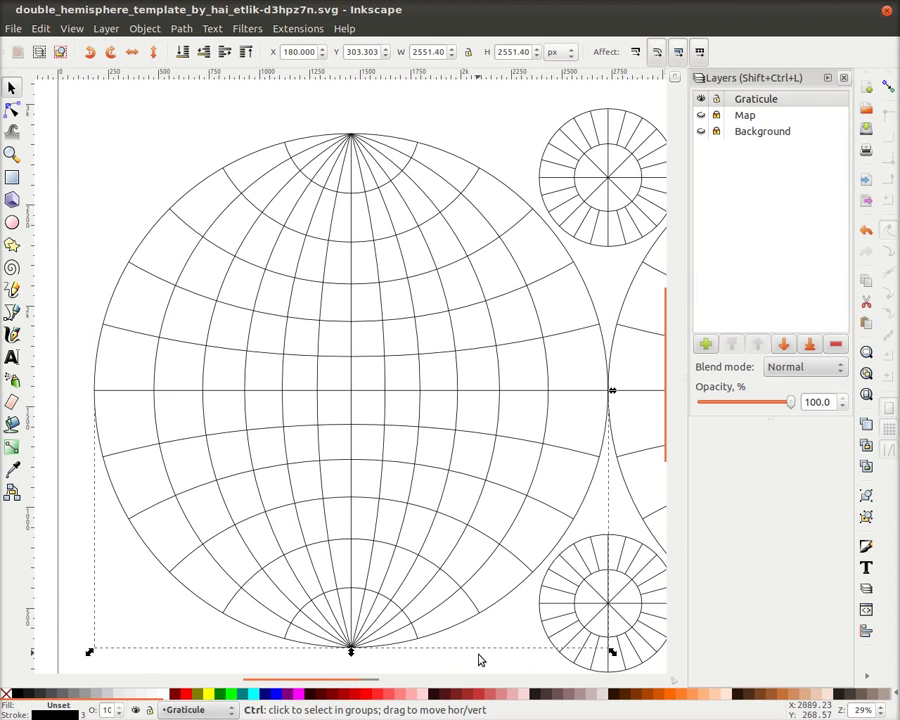
pyautogui.click(505, 617)
pyautogui.click(505, 605)
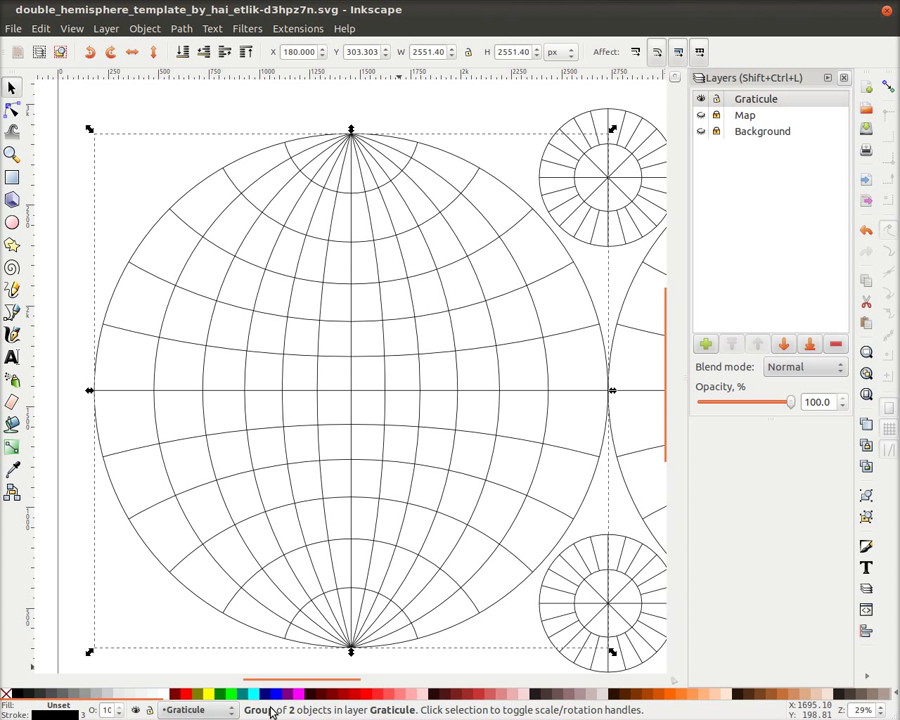
pyautogui.press('ctrl')
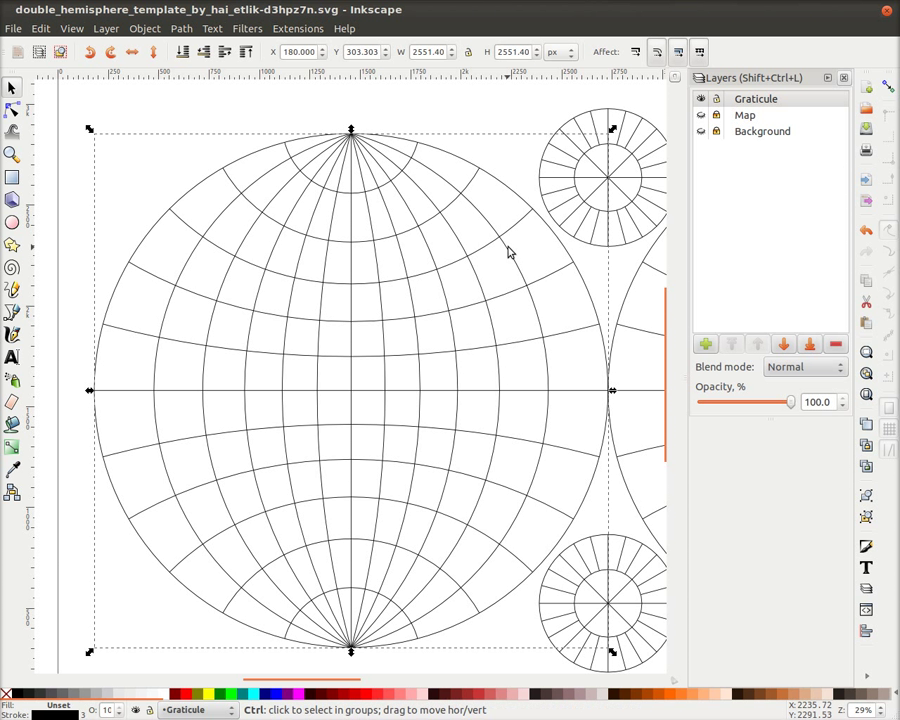
pyautogui.hotkey('ctrl', 'a')
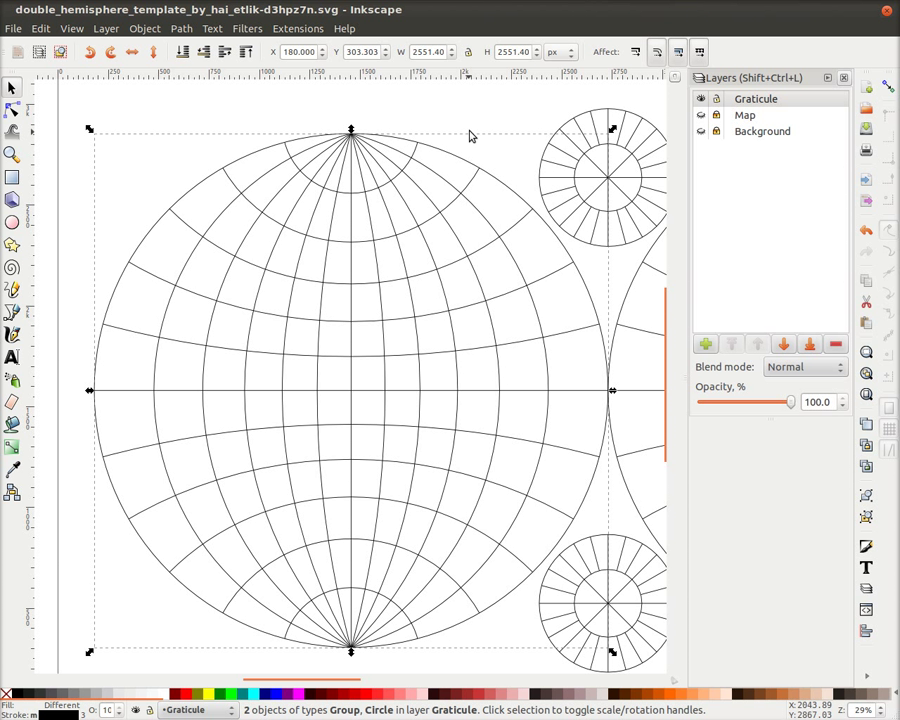
pyautogui.press('Escape')
# Try moving the left hemisphere's outline circle off the grid and undo the move.
pyautogui.click(459, 160)
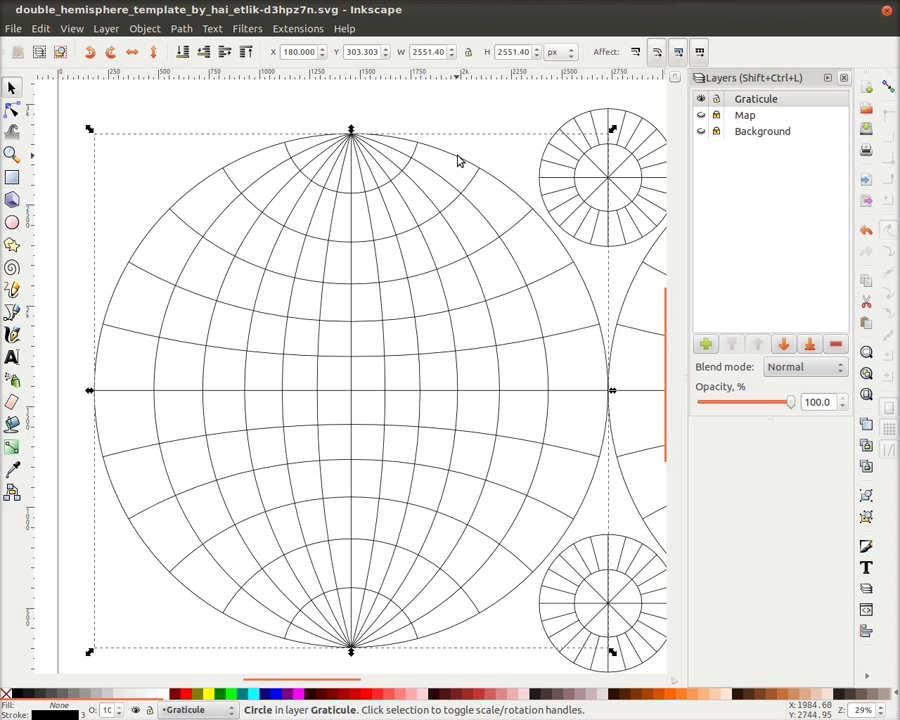
pyautogui.moveTo(459, 160); pyautogui.dragTo(470, 137)
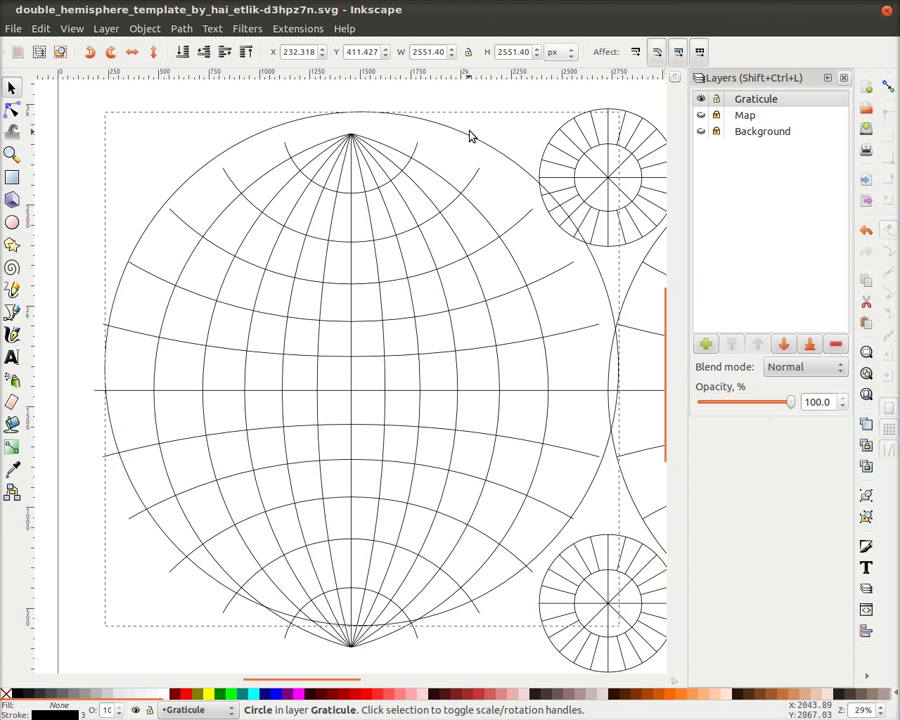
pyautogui.hotkey('ctrl', 'z')
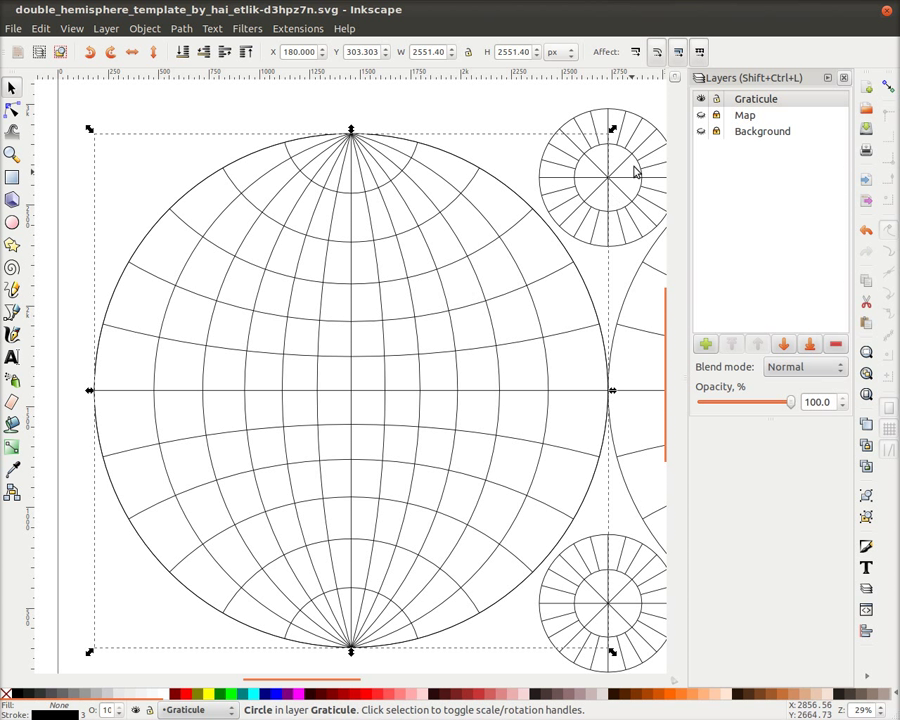
# Duplicate the left hemisphere's outline circle twice, scaling the copies about their centre to about 2719 px and 2579 px wide.
pyautogui.moveTo(613, 131); pyautogui.dragTo(645, 121)
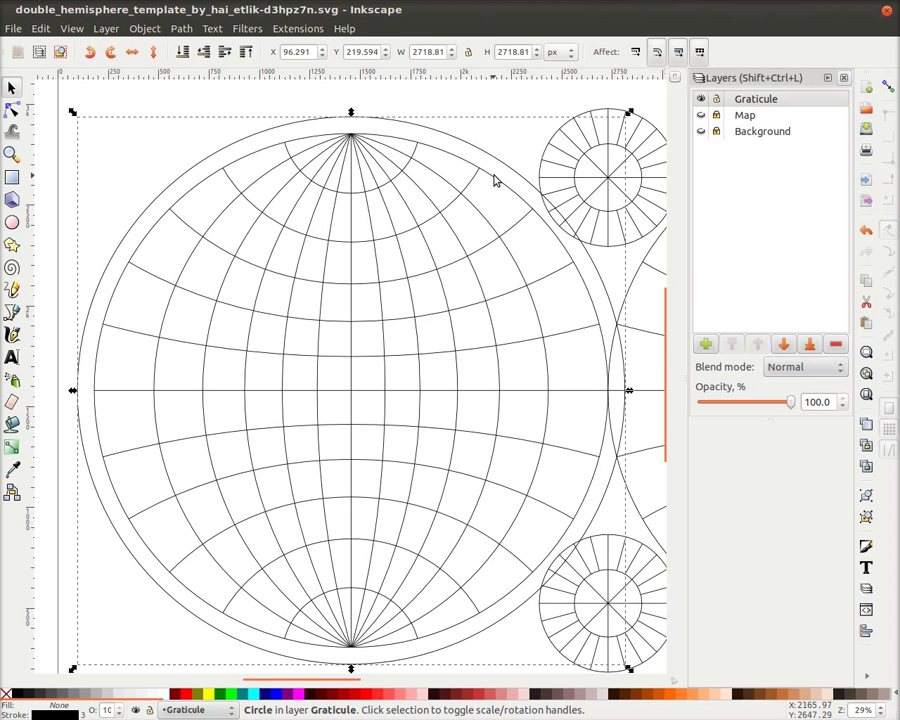
pyautogui.hotkey('ctrl', 'z')
pyautogui.hotkey('ctrl', 'z')
pyautogui.hotkey('ctrl', 'z')
pyautogui.hotkey('ctrl', 'z')
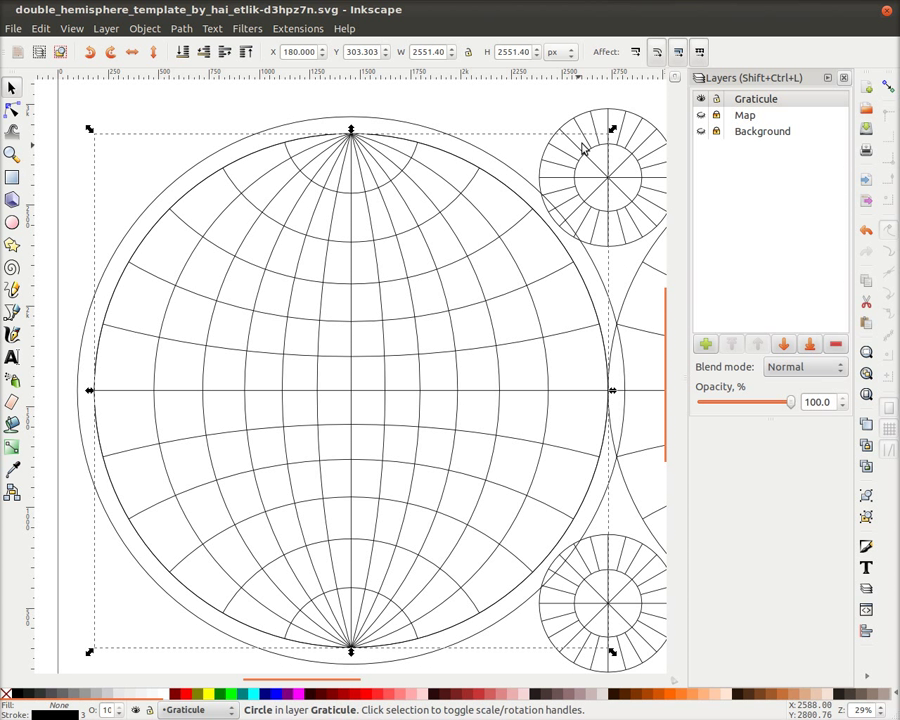
pyautogui.moveTo(613, 133); pyautogui.dragTo(619, 131)
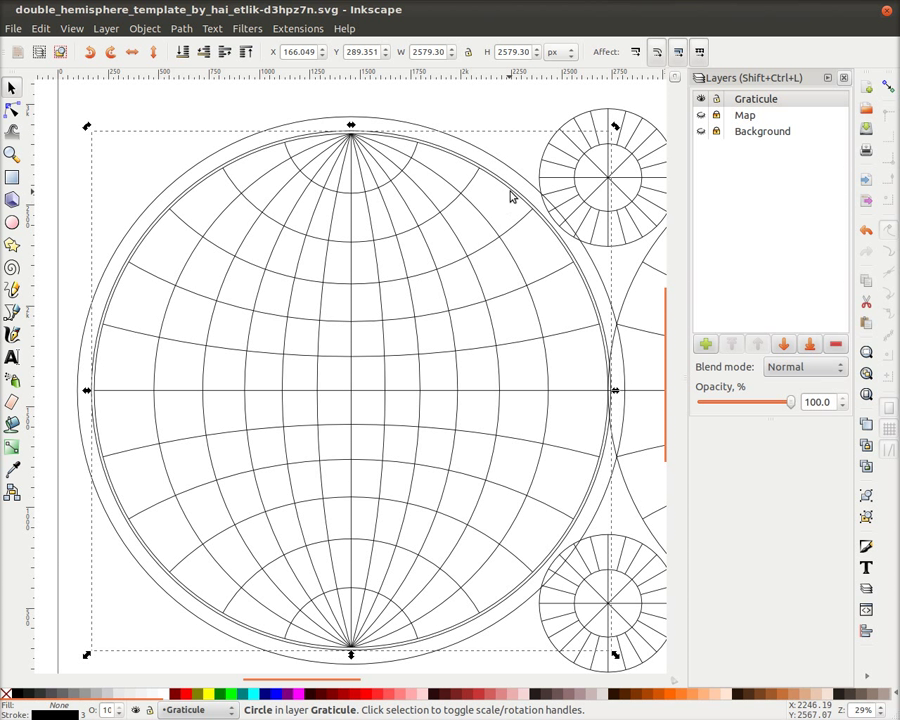
# Try a path Intersection on the left hemisphere's two innermost outline circles and undo it.
pyautogui.click(493, 135)
pyautogui.keyDown('ctrl'); pyautogui.scroll(4, 510, 199); pyautogui.keyUp('ctrl')
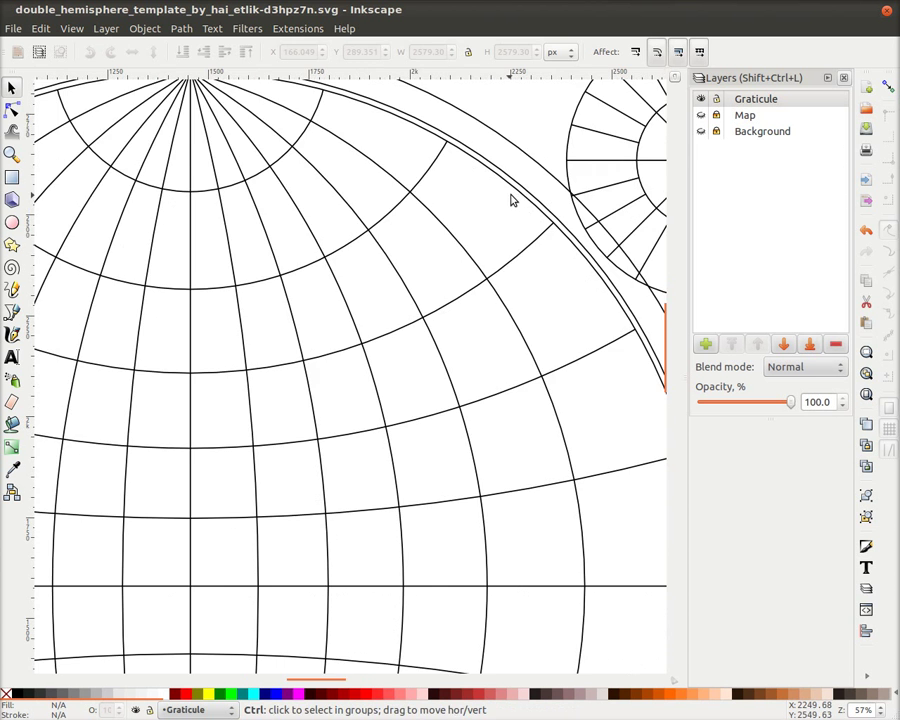
pyautogui.click(512, 195)
pyautogui.keyDown('shift'); pyautogui.click(512, 195); pyautogui.keyUp('shift')
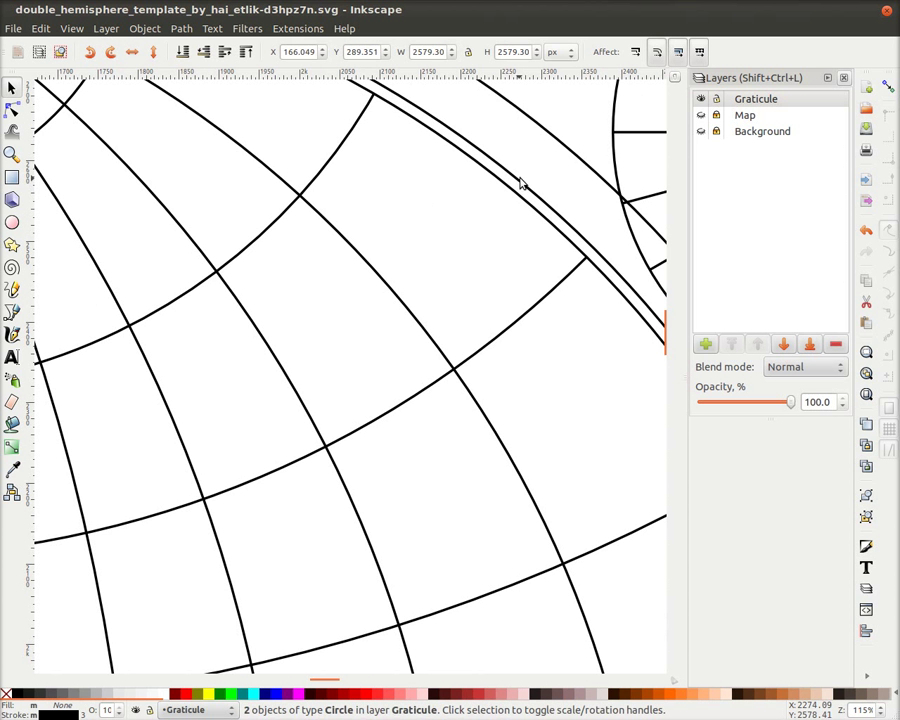
pyautogui.keyDown('ctrl'); pyautogui.scroll(-2, 518, 184); pyautogui.keyUp('ctrl')
pyautogui.scroll(5, 498, 265)
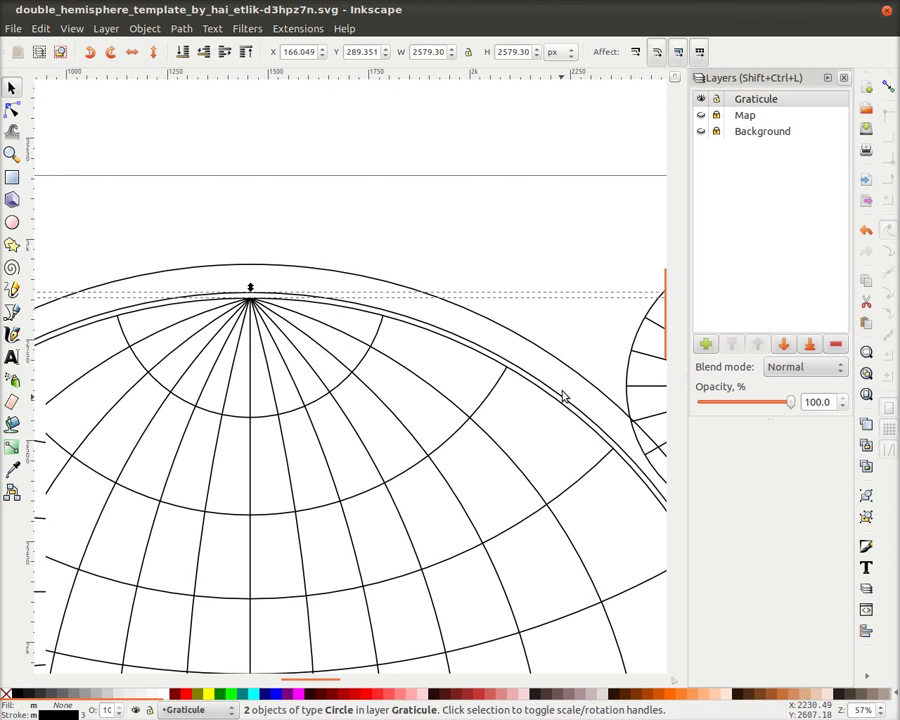
pyautogui.press('ctrl')
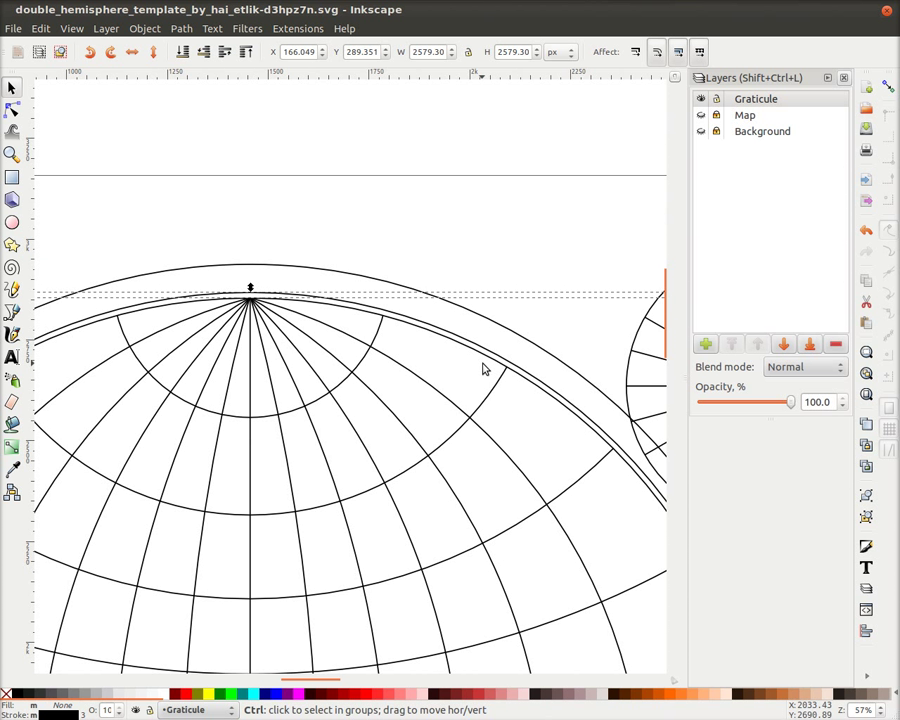
pyautogui.click(176, 30)
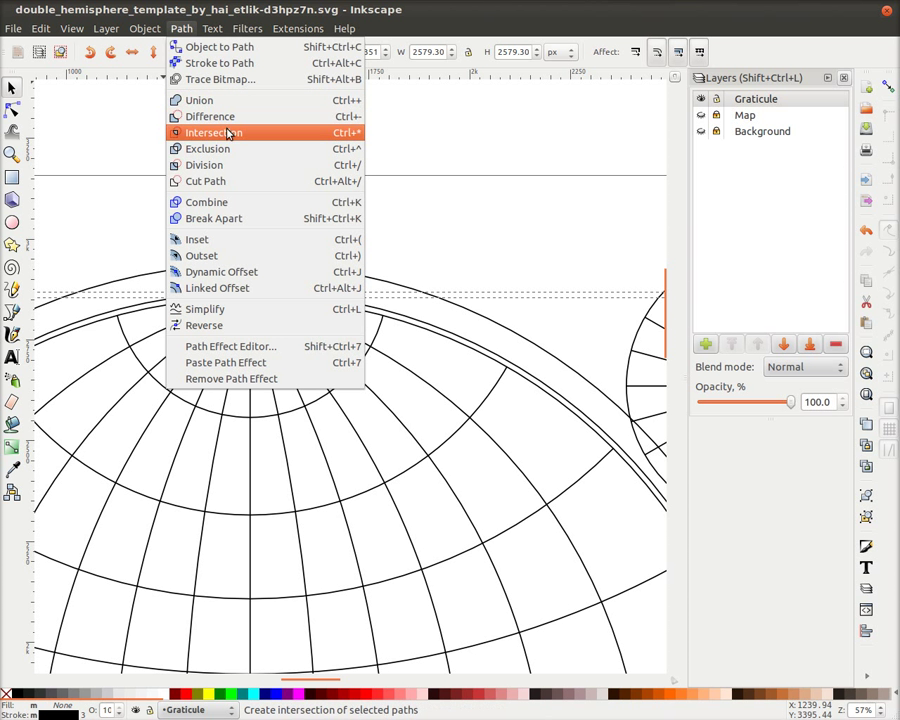
pyautogui.press('Escape')
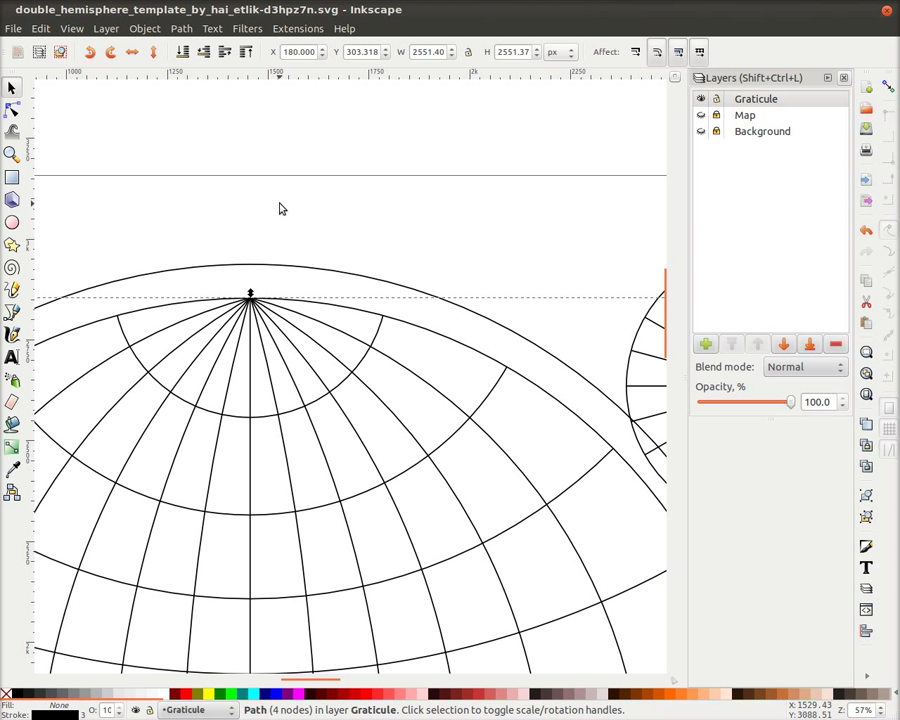
pyautogui.click(40, 28)
pyautogui.click(50, 49)
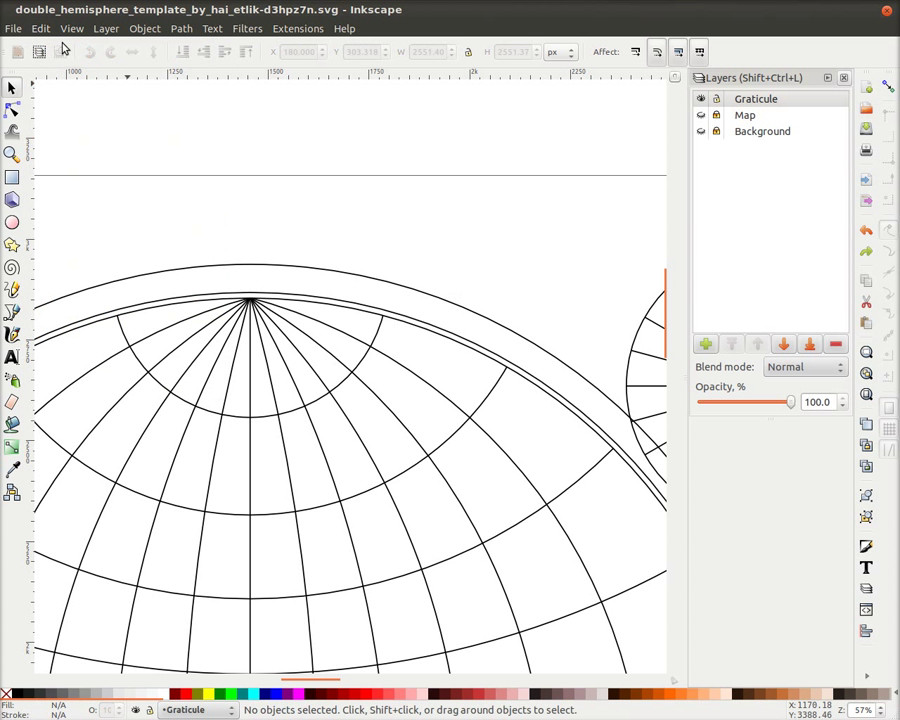
# Try a path Difference on the left hemisphere's two innermost outline circles and undo it.
pyautogui.click(307, 306)
pyautogui.keyDown('shift'); pyautogui.click(306, 306); pyautogui.keyUp('shift')
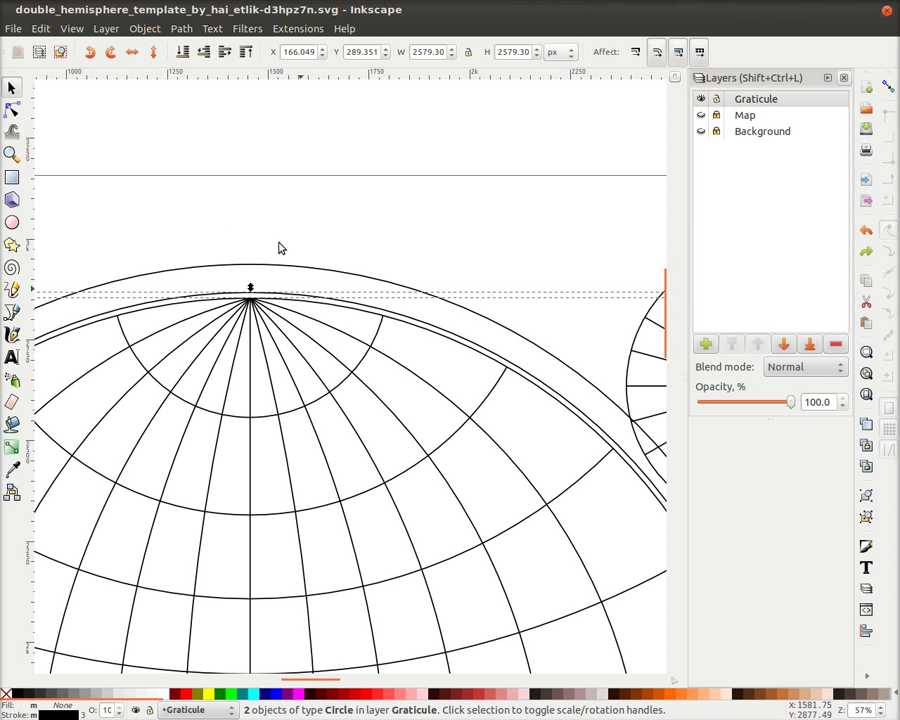
pyautogui.click(185, 29)
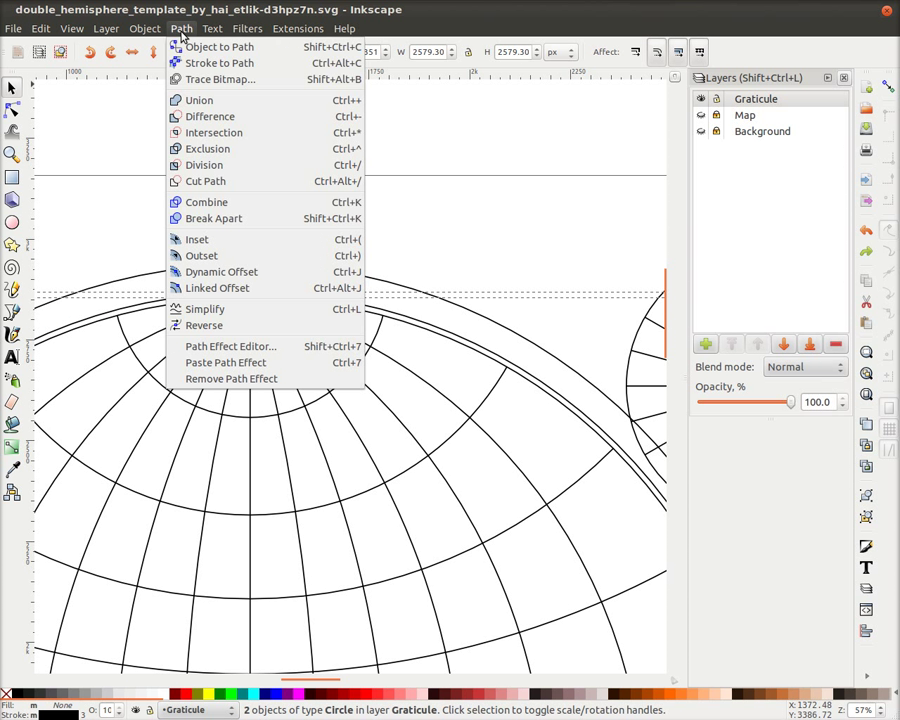
pyautogui.click(243, 120)
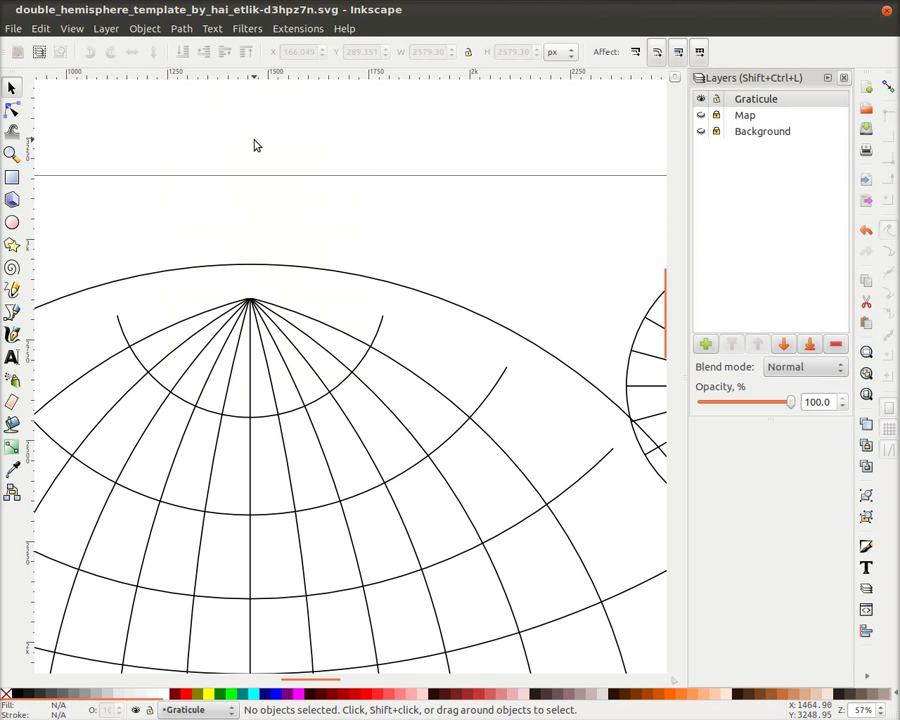
pyautogui.hotkey('ctrl', 'z')
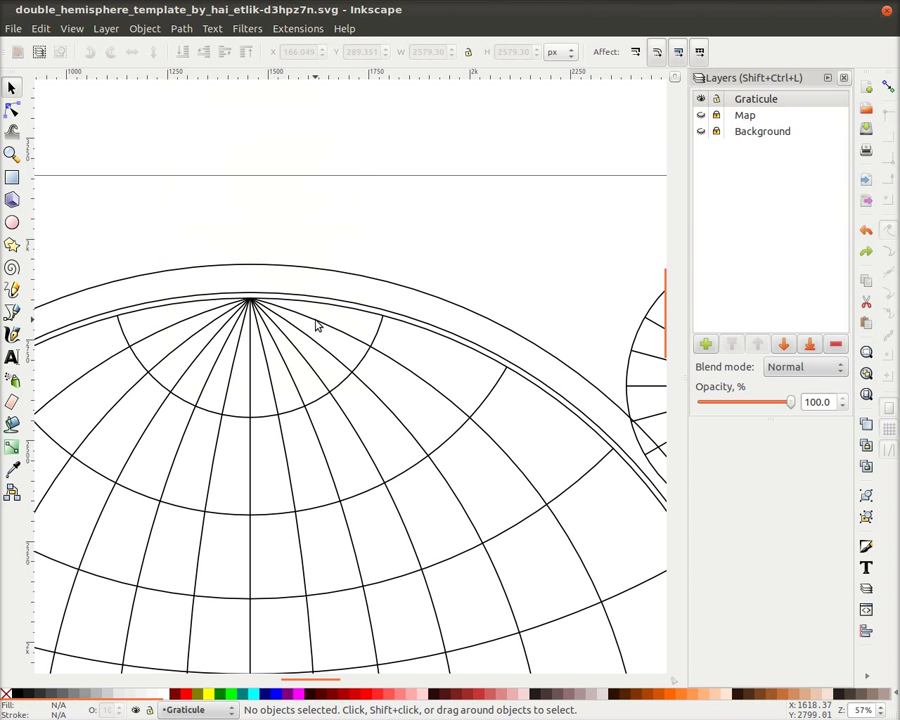
# Duplicate the left hemisphere's innermost outline circle and cut the copy out of the next larger circle with a path Difference.
pyautogui.moveTo(316, 304); pyautogui.dragTo(319, 339)
pyautogui.hotkey('ctrl', 'z')
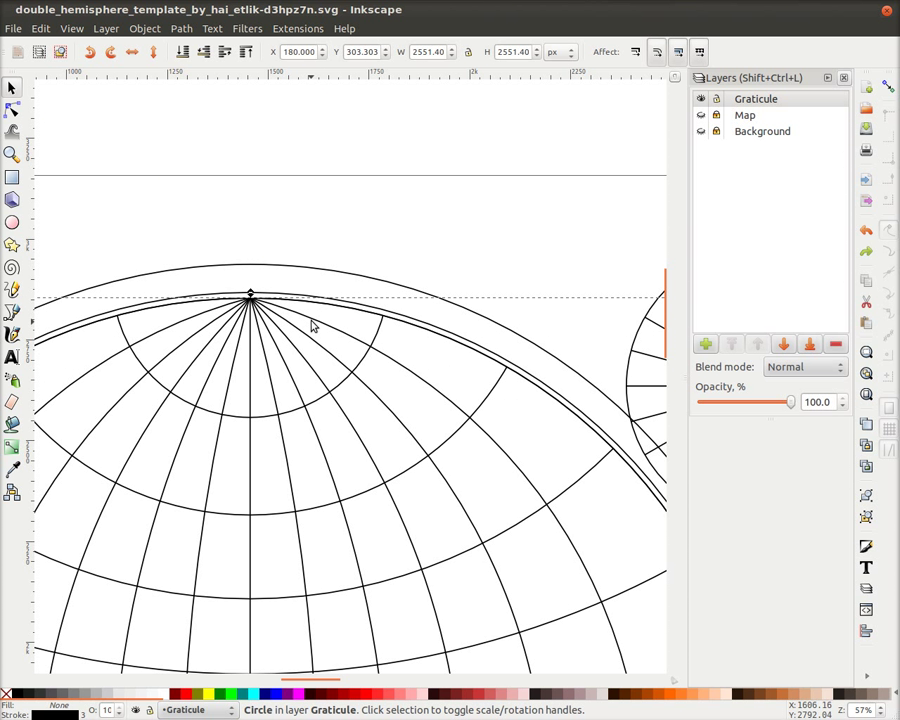
pyautogui.keyDown('shift'); pyautogui.click(296, 298); pyautogui.keyUp('shift')
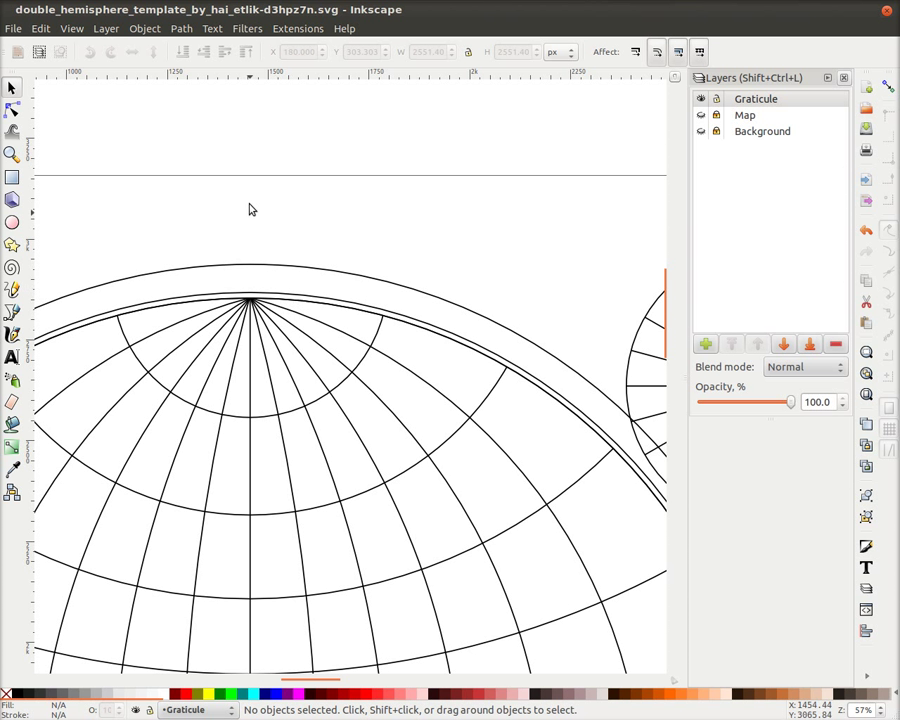
pyautogui.click(278, 302)
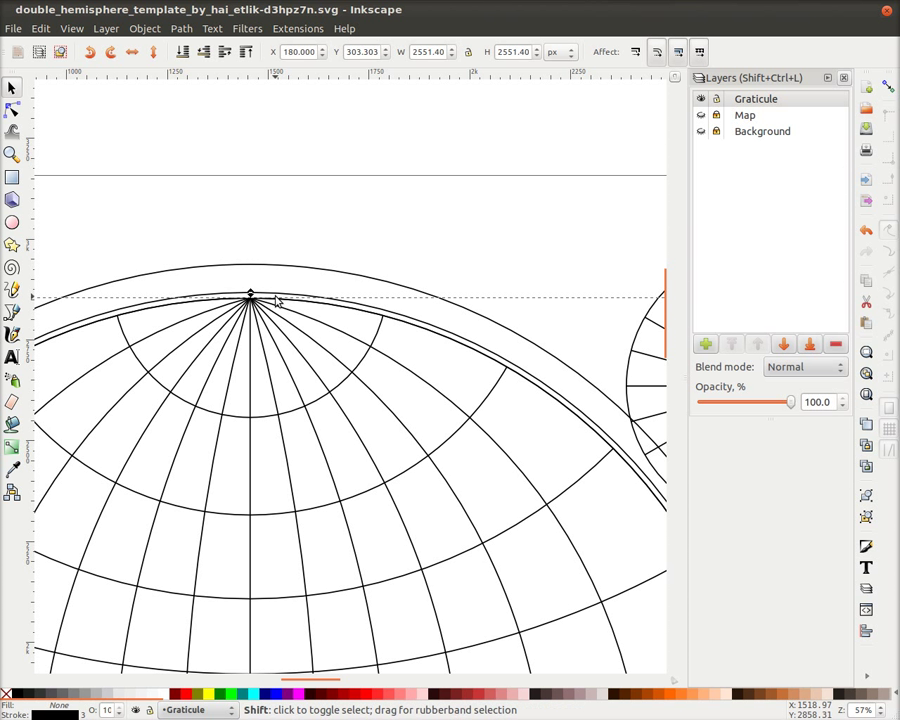
pyautogui.keyDown('shift'); pyautogui.click(269, 295); pyautogui.keyUp('shift')
pyautogui.click(181, 28)
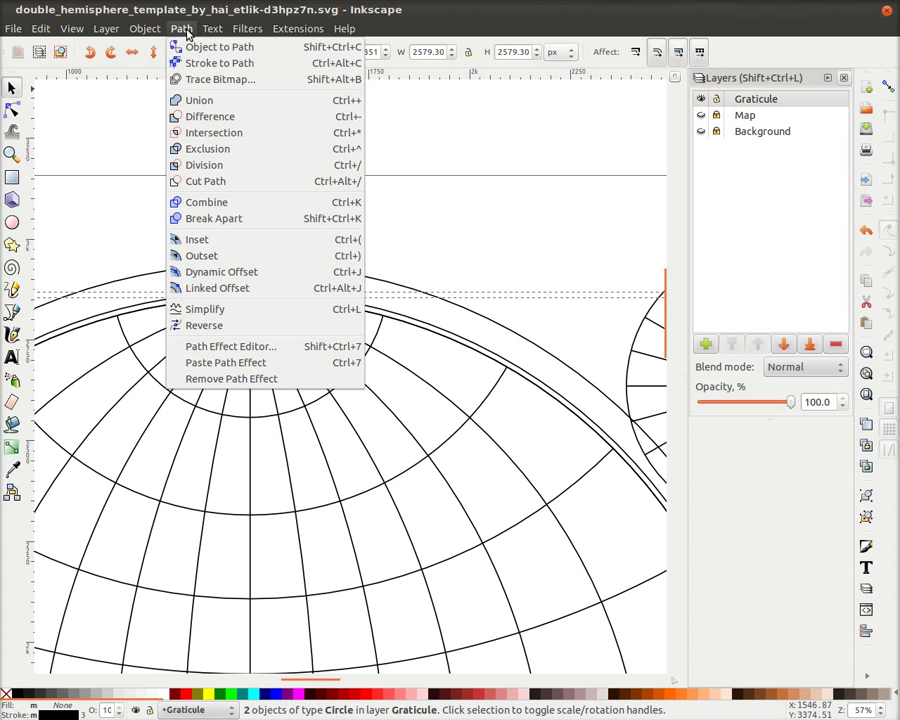
pyautogui.click(212, 117)
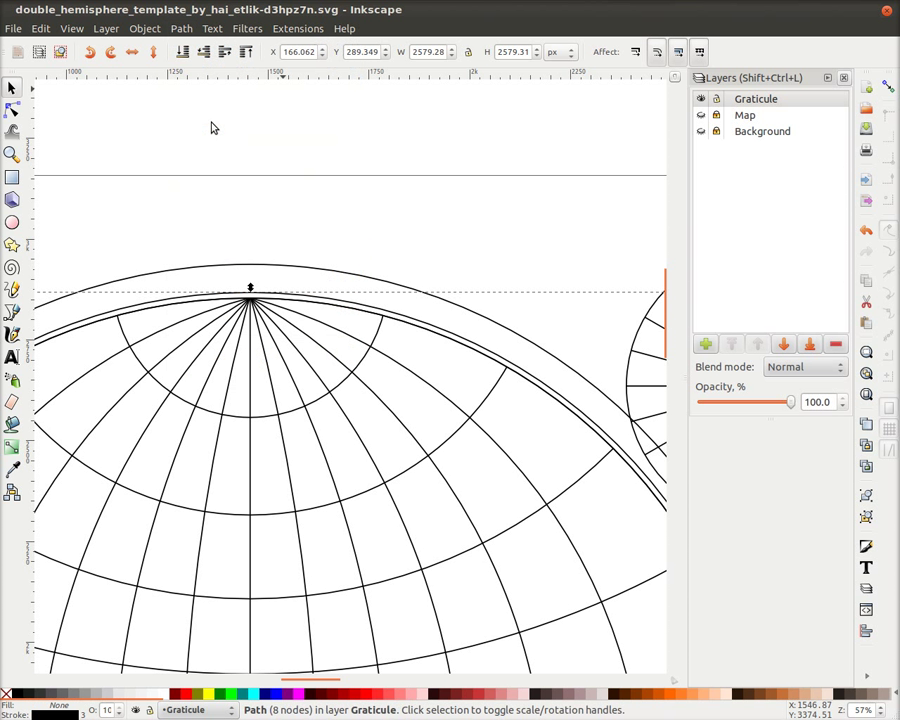
# Fill the narrow ring around the left hemisphere's grid with light yellow.
pyautogui.scroll(-5, 231, 700)
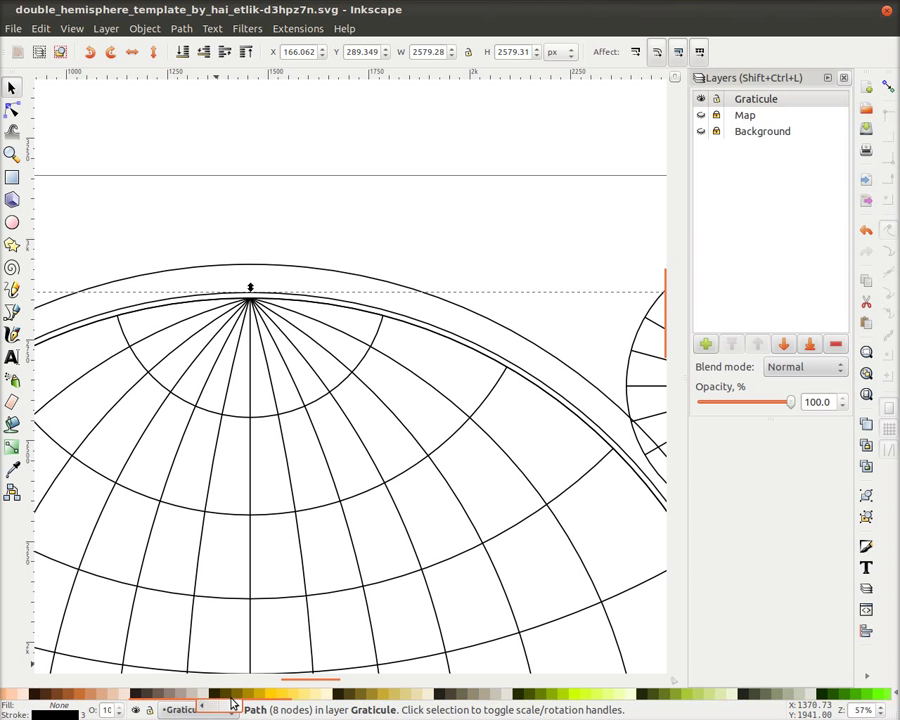
pyautogui.click(194, 693)
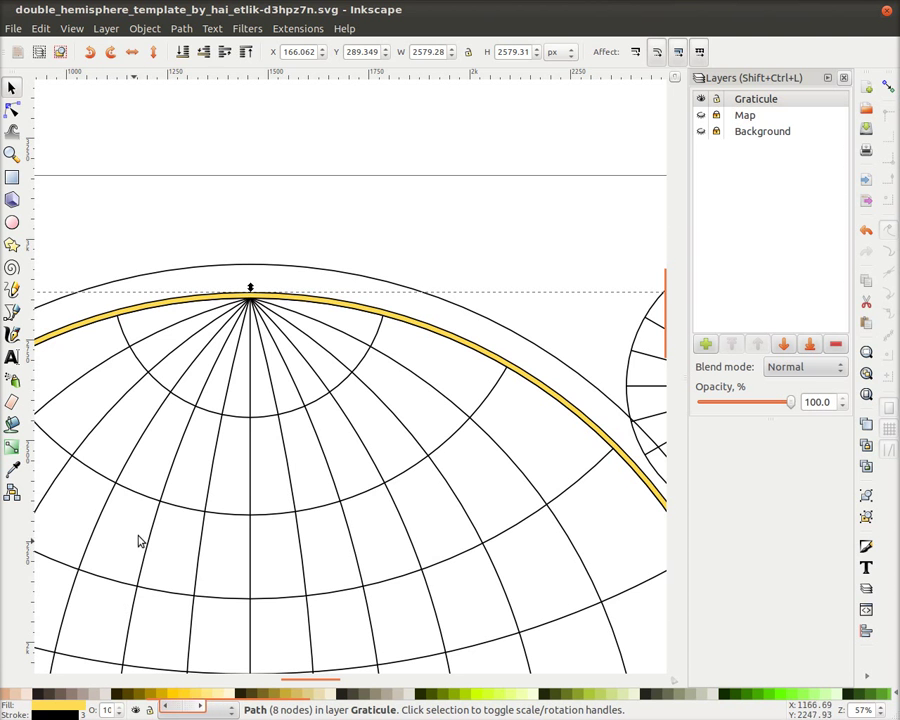
pyautogui.moveTo(438, 356); pyautogui.dragTo(536, 315)
pyautogui.scroll(-4, 307, 390)
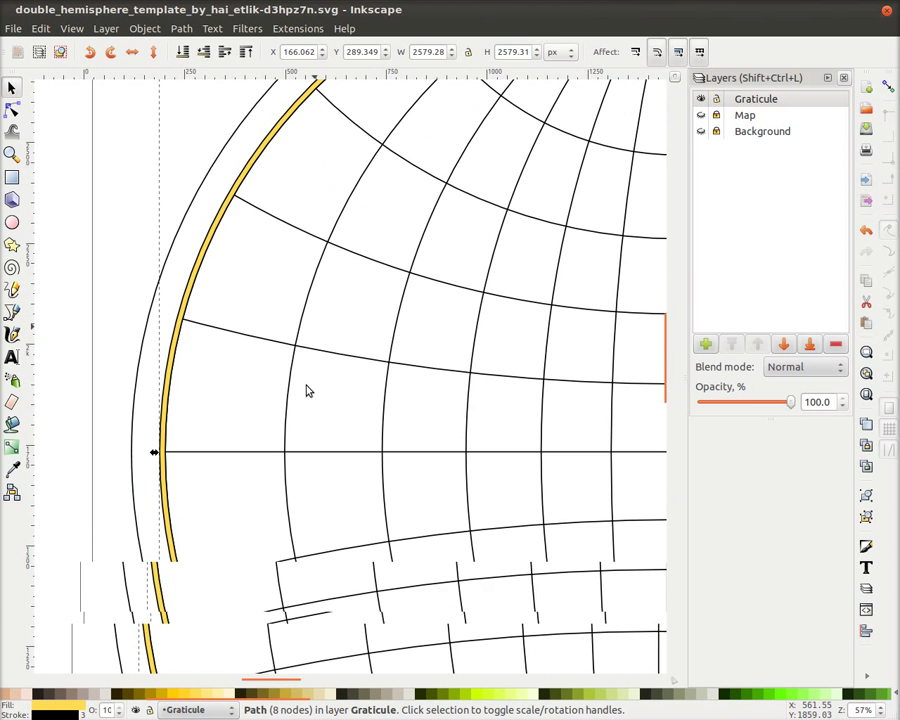
pyautogui.keyDown('ctrl'); pyautogui.scroll(-4, 460, 368); pyautogui.keyUp('ctrl')
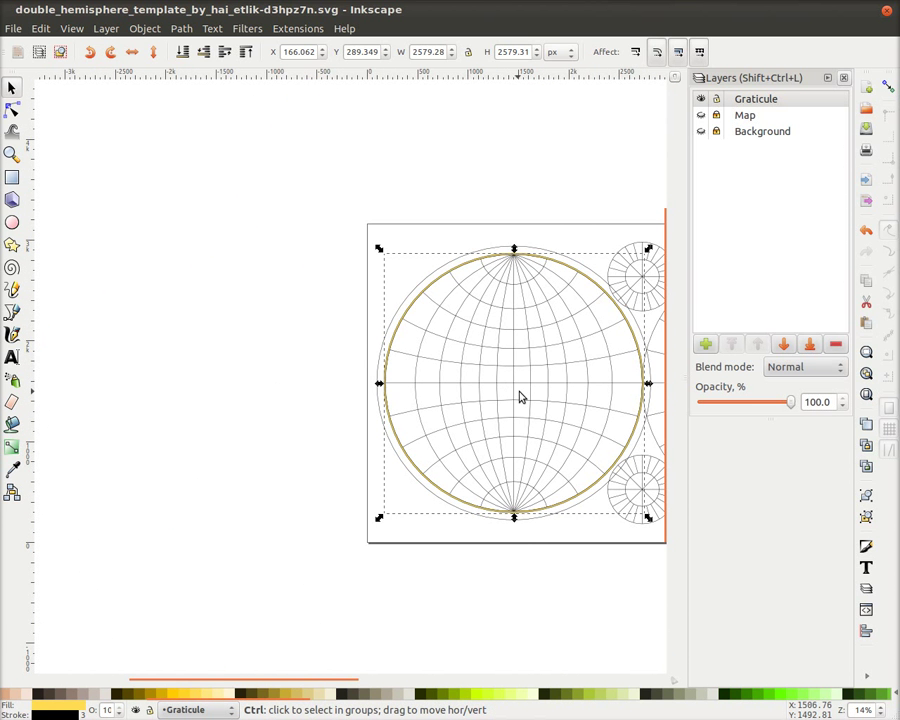
pyautogui.keyDown('ctrl'); pyautogui.scroll(3, 400, 381); pyautogui.keyUp('ctrl')
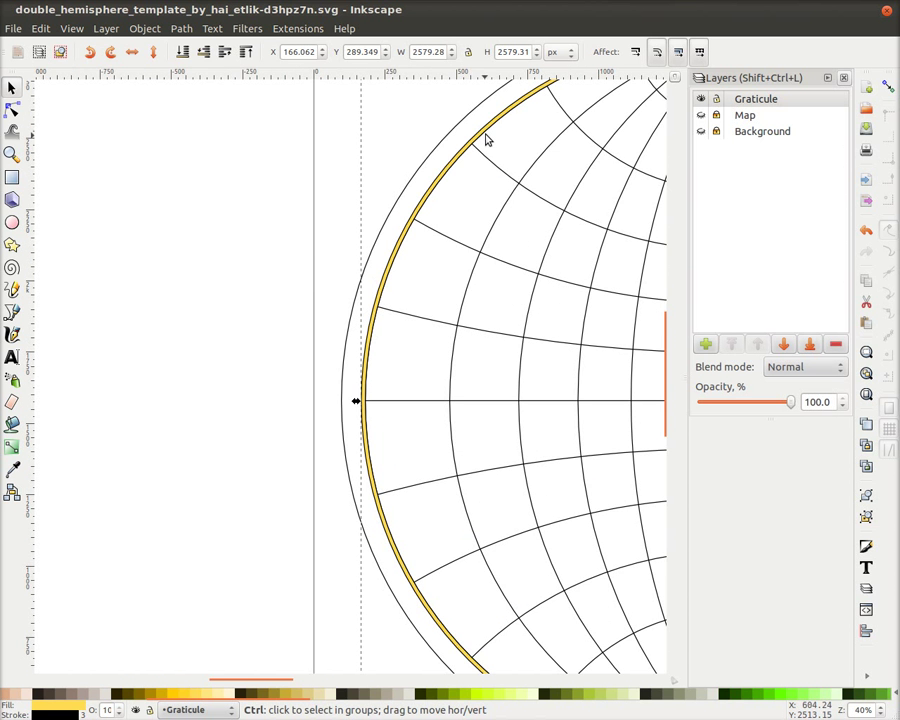
# Try filling the left hemisphere's outermost circle with yellow #FFD42A and take the fill back.
pyautogui.moveTo(496, 158); pyautogui.dragTo(287, 412)
pyautogui.moveTo(493, 383); pyautogui.dragTo(323, 281)
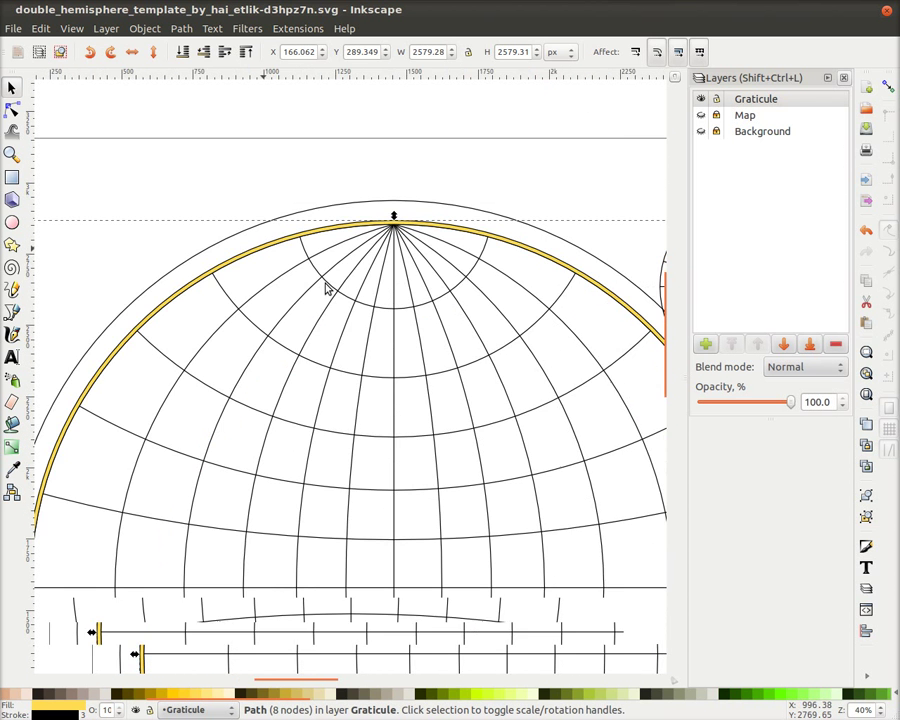
pyautogui.click(396, 179)
pyautogui.click(179, 693)
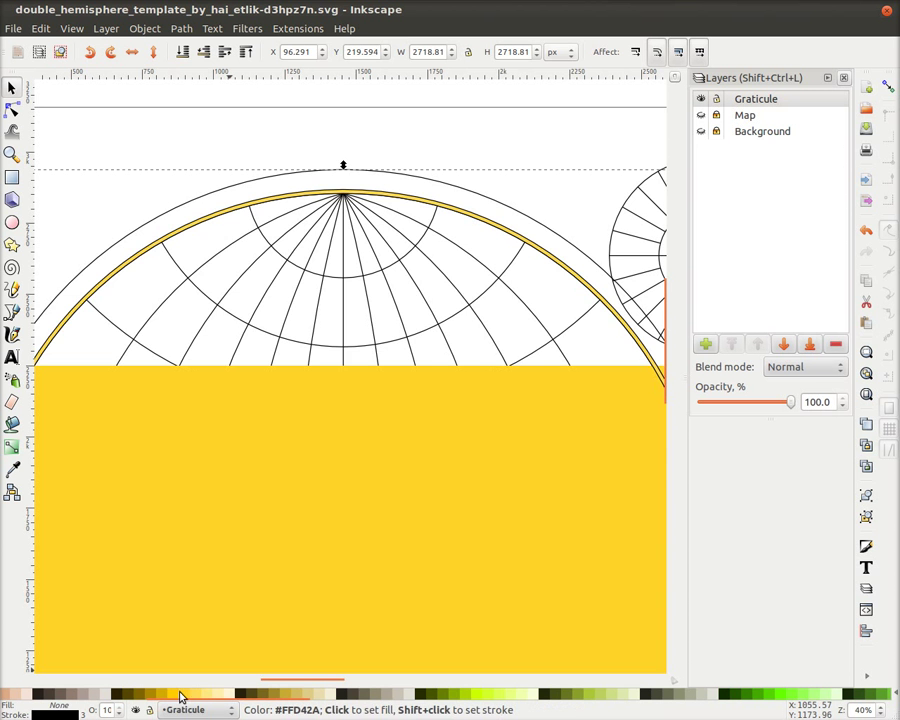
pyautogui.click(5, 693)
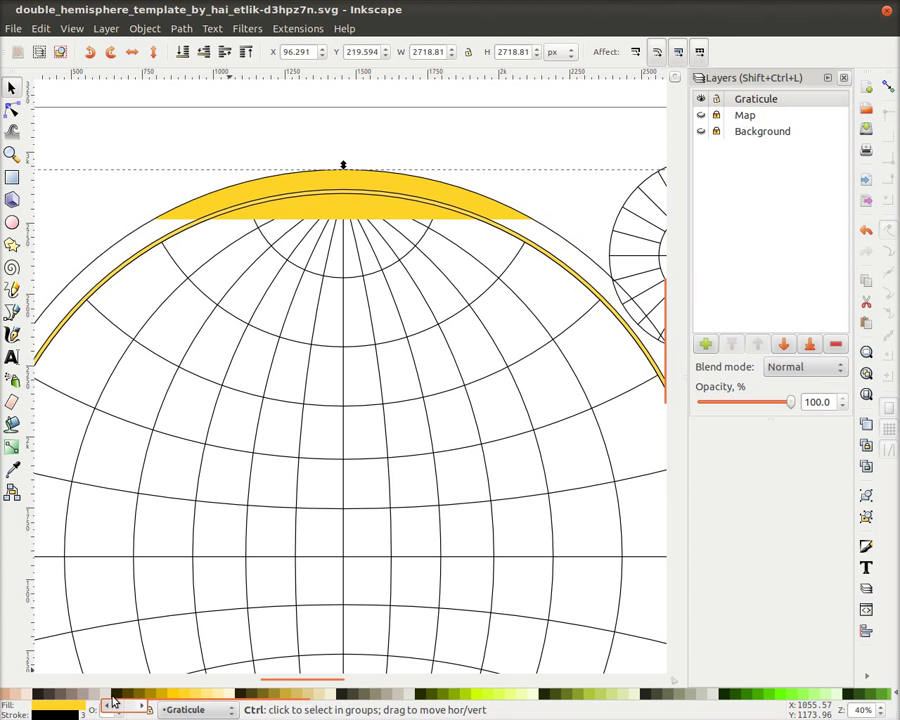
# Enable snapping, including snapping to paths and path intersections.
pyautogui.scroll(-2, 256, 294)
pyautogui.hscroll(4, 254, 291)
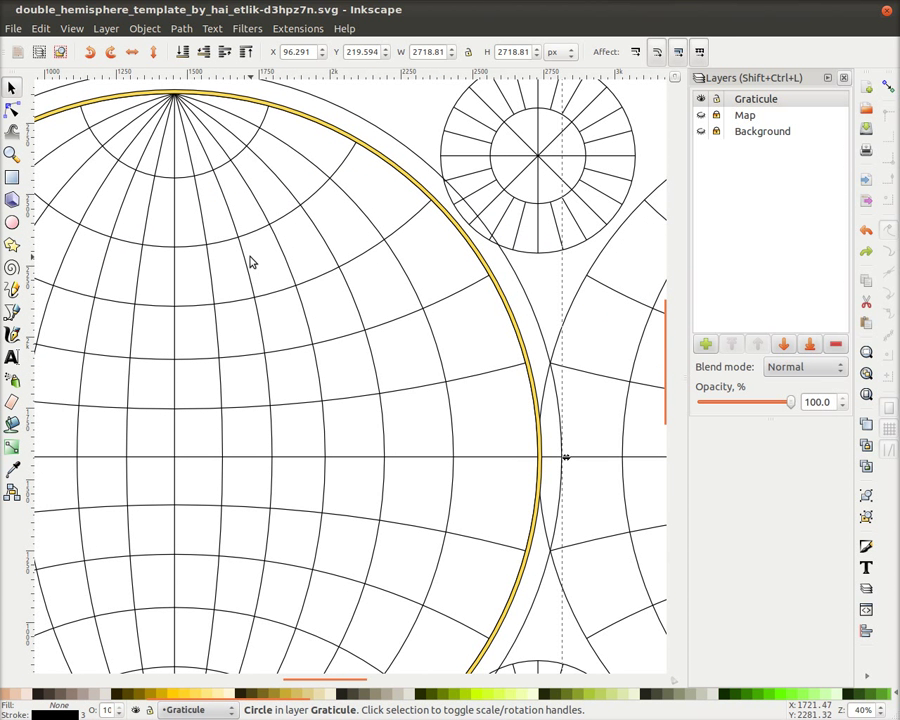
pyautogui.moveTo(250, 262); pyautogui.dragTo(605, 161)
pyautogui.moveTo(313, 374); pyautogui.dragTo(337, 426)
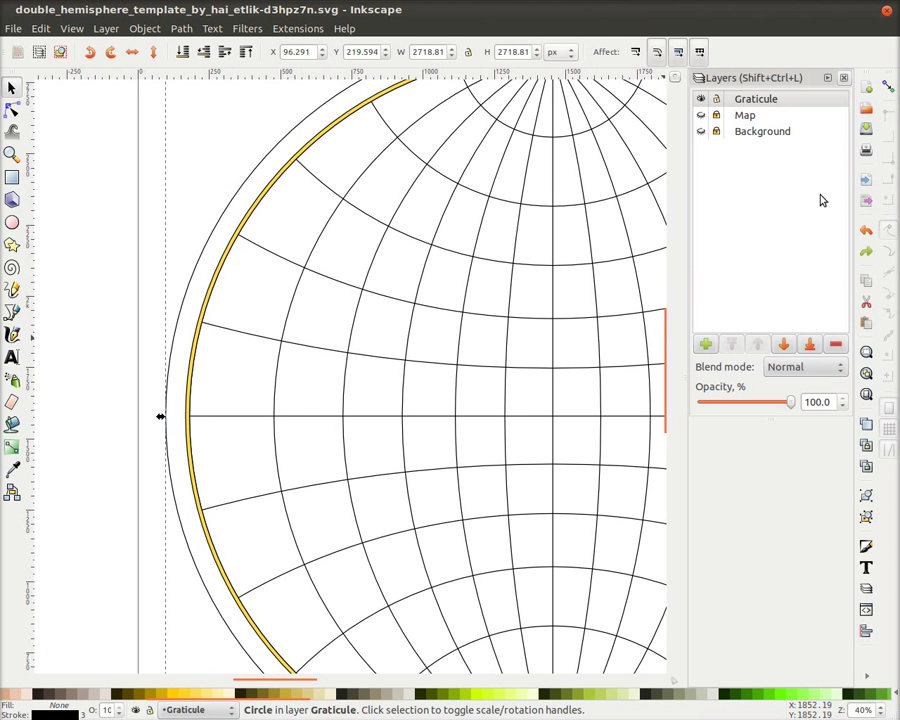
pyautogui.click(892, 88)
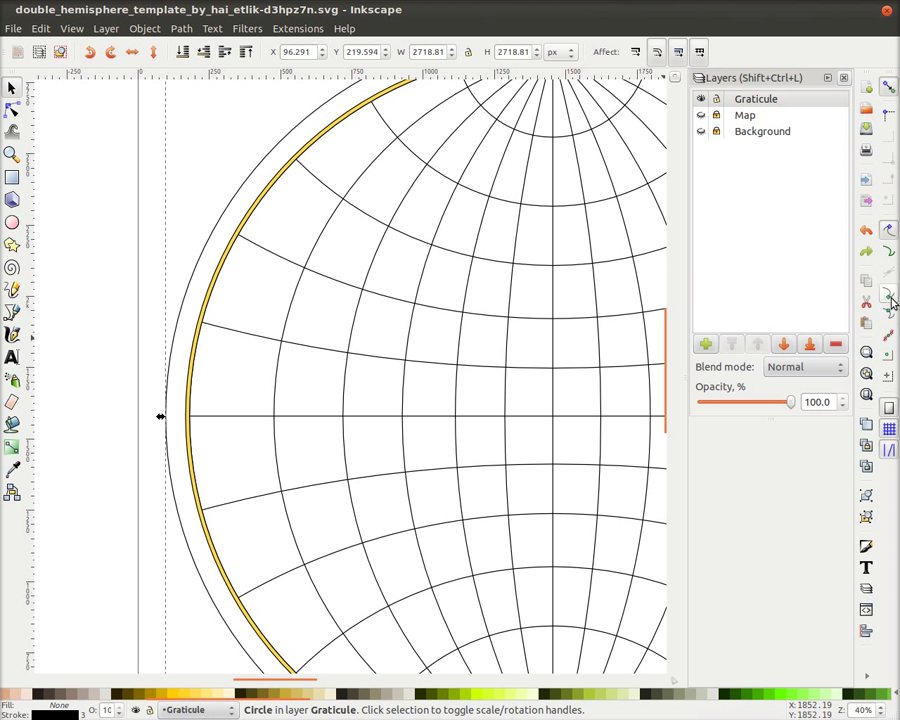
pyautogui.click(891, 255)
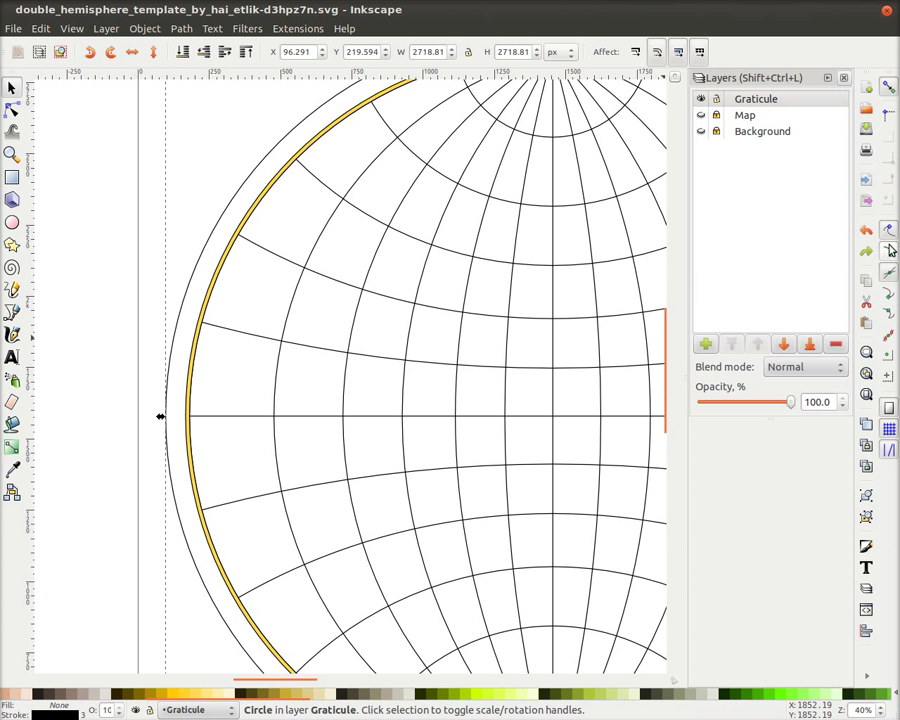
# Place a horizontal and a vertical guide crossing where the left hemisphere's equator meets its central meridian.
pyautogui.moveTo(598, 294); pyautogui.dragTo(509, 262)
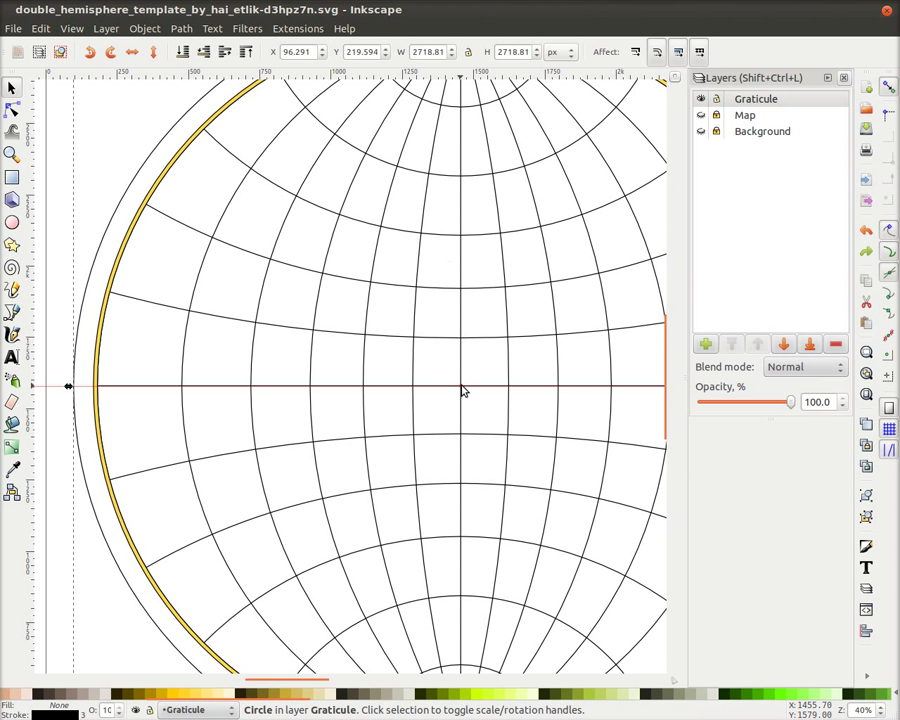
pyautogui.moveTo(461, 385); pyautogui.dragTo(460, 388)
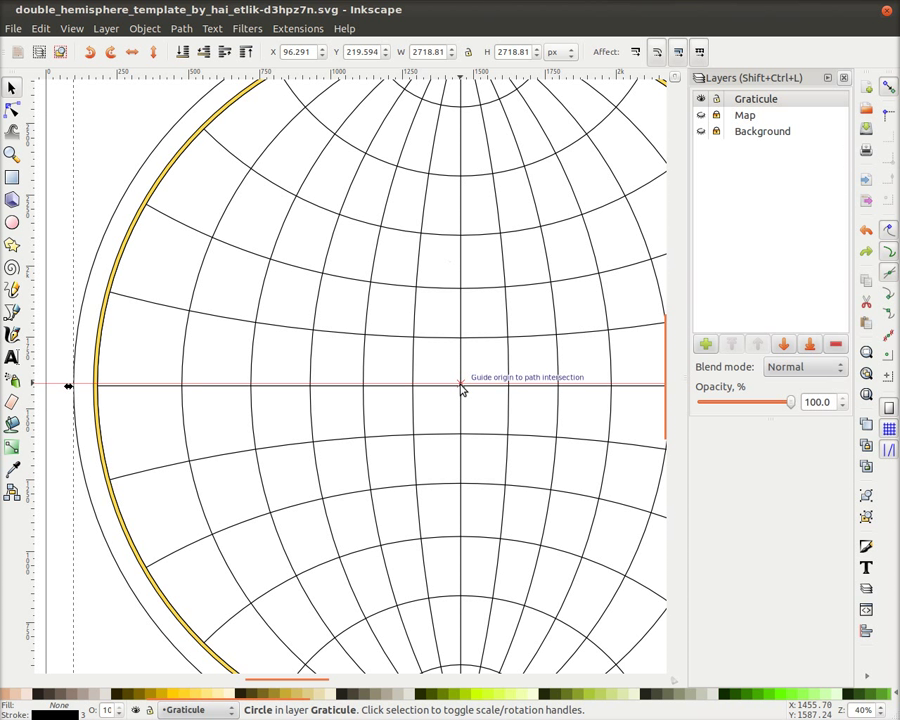
pyautogui.scroll(4, 463, 388)
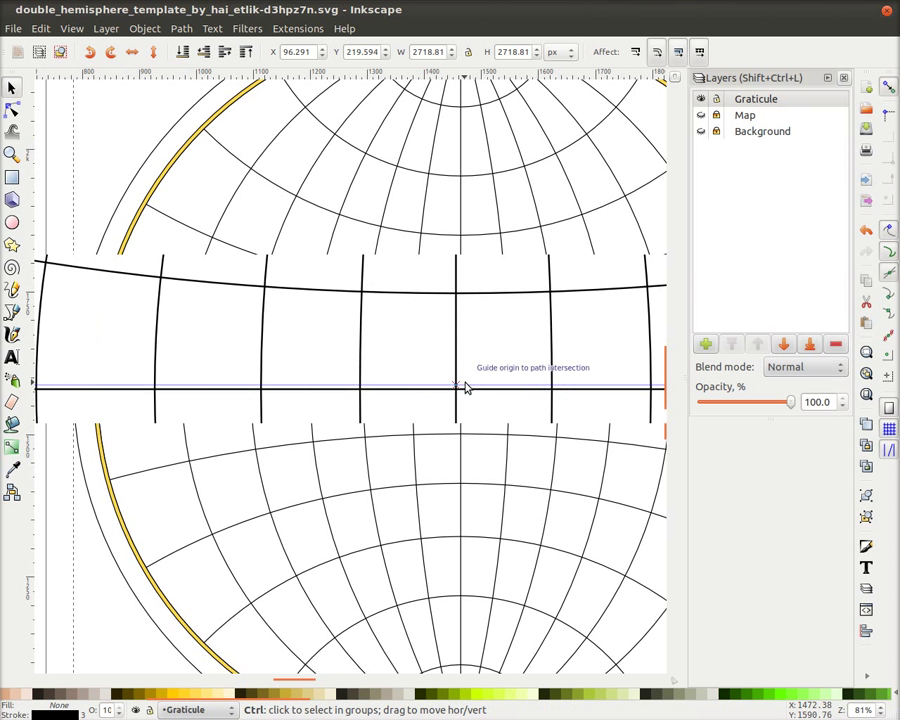
pyautogui.moveTo(452, 388); pyautogui.dragTo(448, 398)
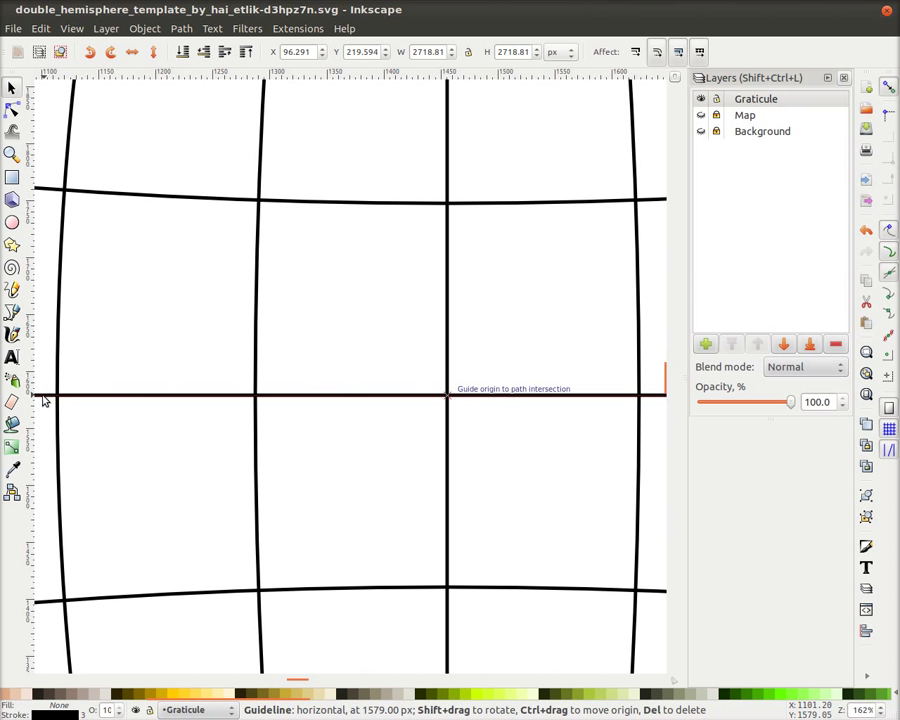
pyautogui.moveTo(241, 409); pyautogui.dragTo(448, 400)
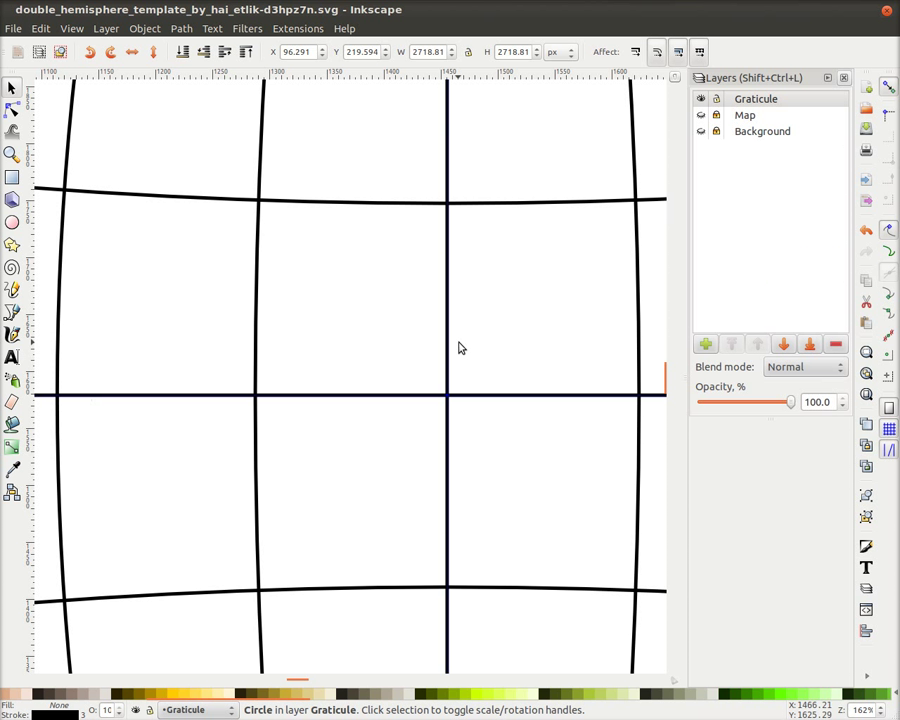
# Draw a straight horizontal pencil line about 56 px long outward from the yellow ring's left edge along the equator guide.
pyautogui.keyDown('ctrl'); pyautogui.scroll(-4, 426, 338); pyautogui.keyUp('ctrl')
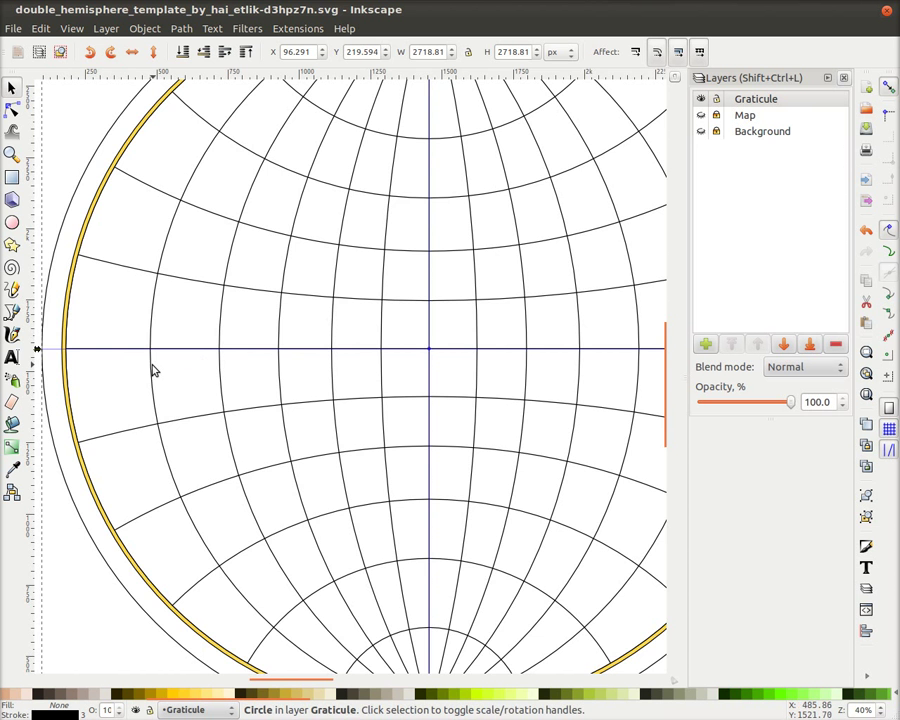
pyautogui.keyDown('ctrl'); pyautogui.scroll(1, 522, 374); pyautogui.keyUp('ctrl')
pyautogui.keyDown('ctrl'); pyautogui.scroll(1, 518, 348); pyautogui.keyUp('ctrl')
pyautogui.keyDown('ctrl'); pyautogui.scroll(3, 388, 374); pyautogui.keyUp('ctrl')
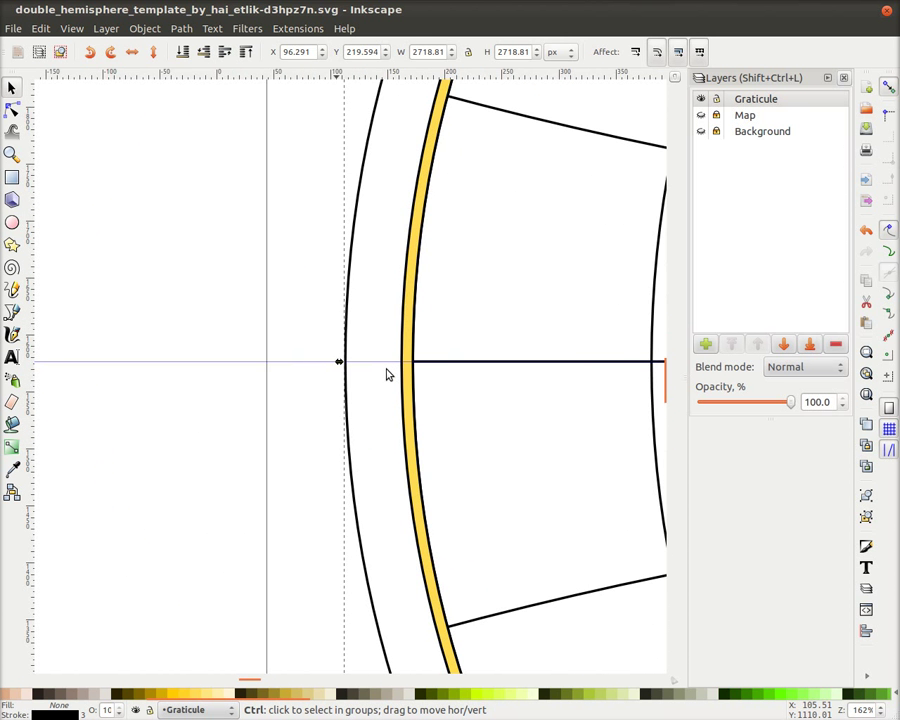
pyautogui.click(12, 290)
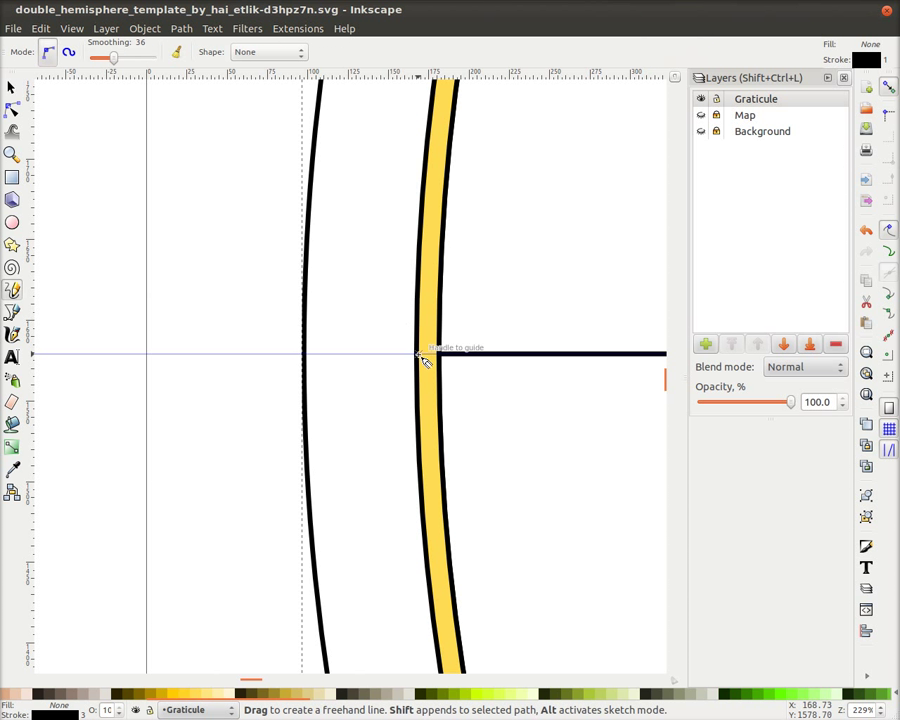
pyautogui.click(420, 354)
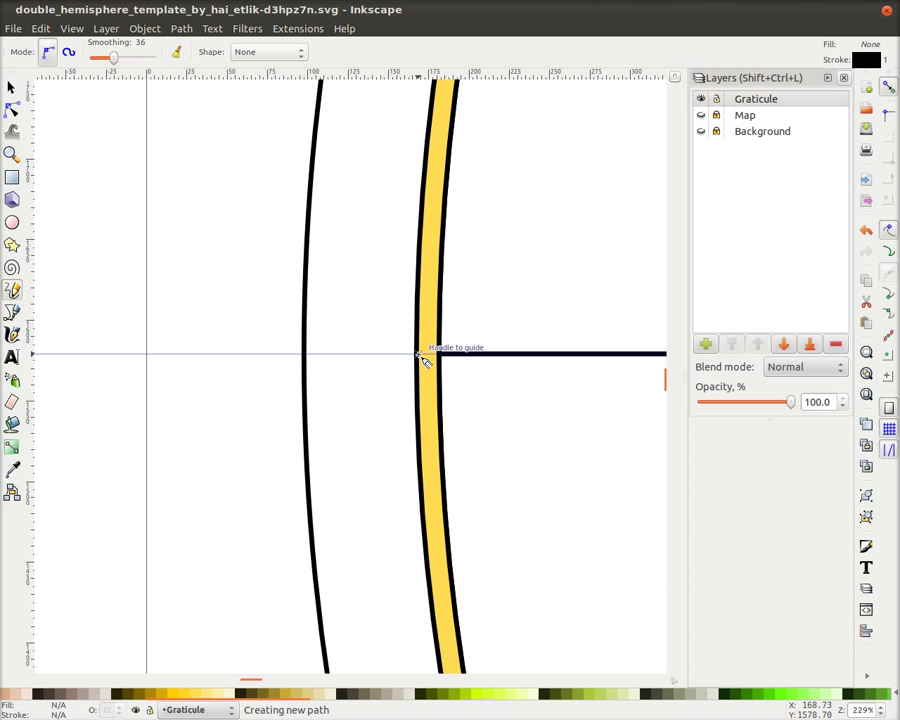
pyautogui.click(334, 355)
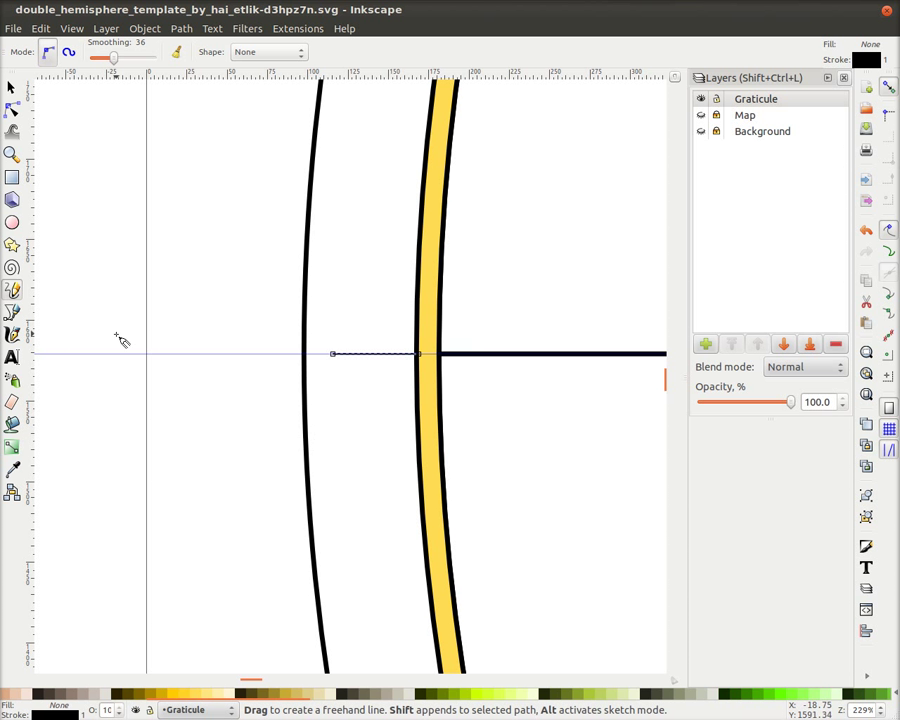
pyautogui.click(12, 87)
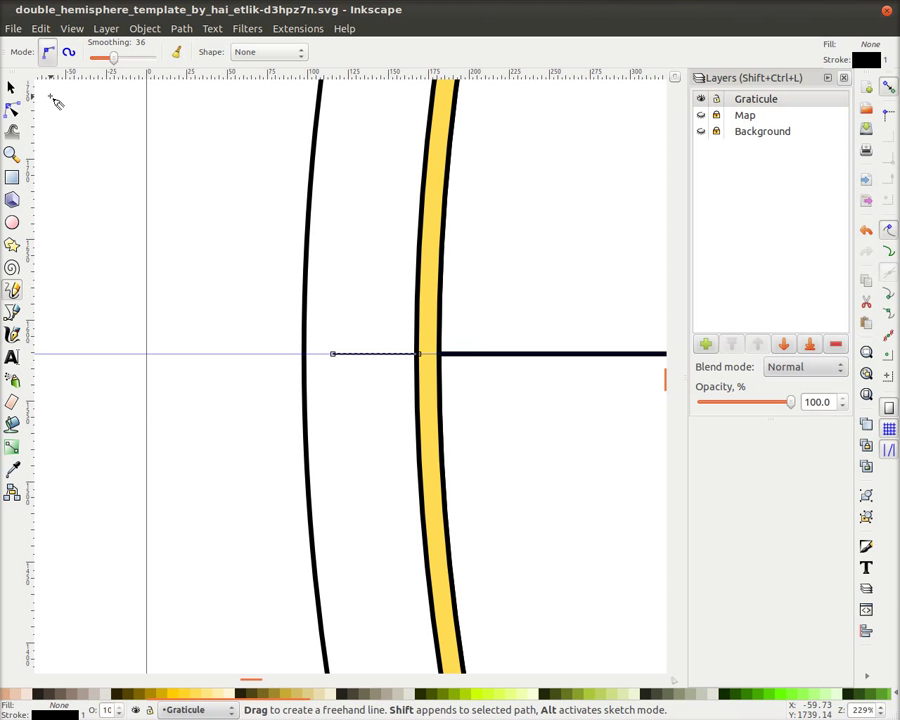
pyautogui.click(315, 336)
pyautogui.click(341, 356)
pyautogui.click(224, 303)
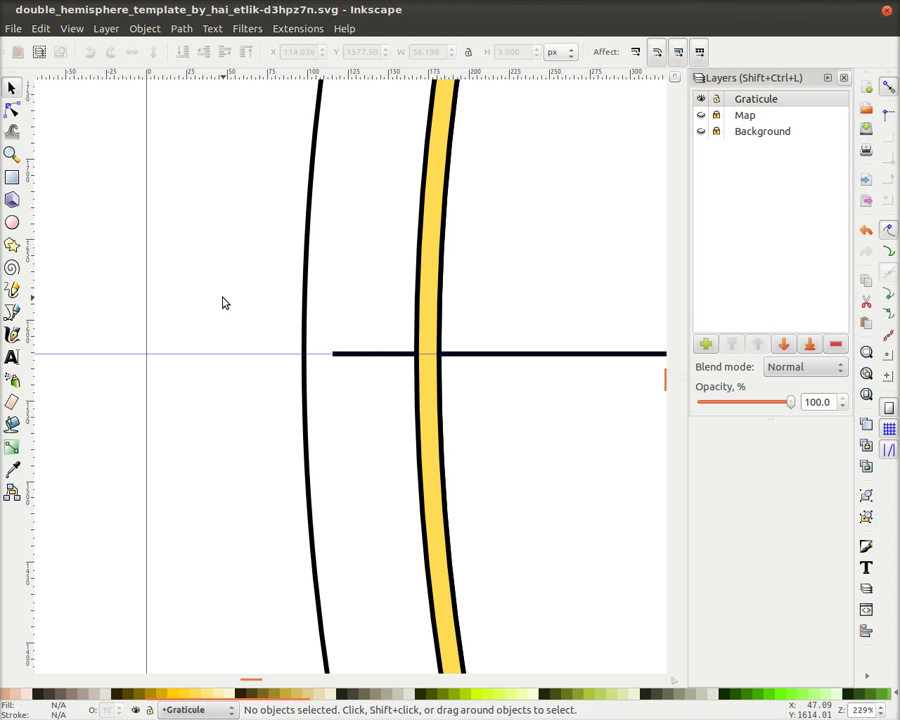
pyautogui.scroll(-4, 385, 347)
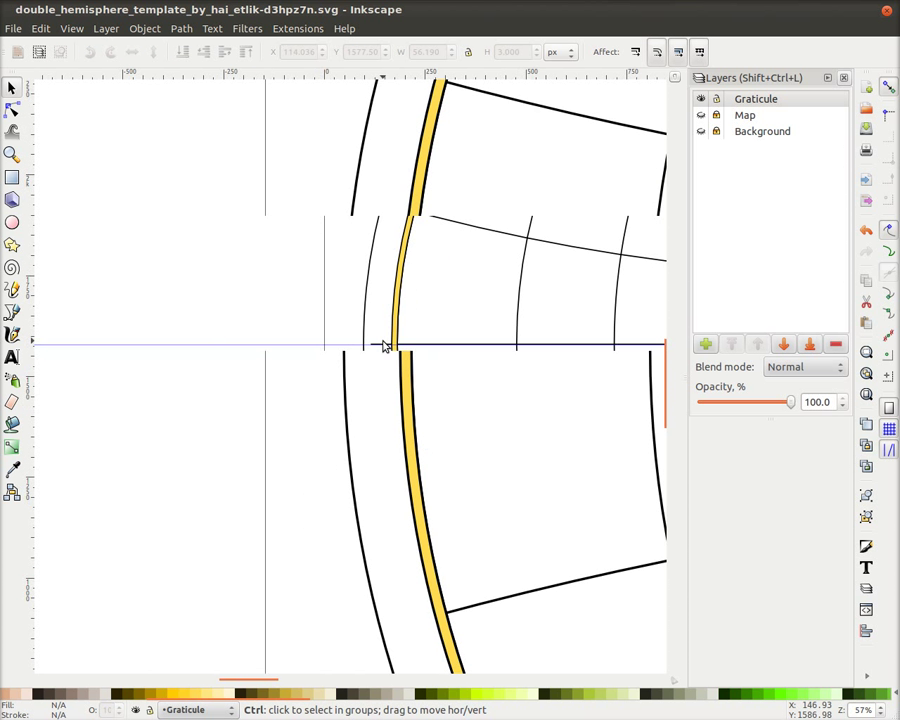
pyautogui.scroll(-1, 385, 347)
pyautogui.scroll(1, 383, 341)
pyautogui.scroll(-1, 383, 341)
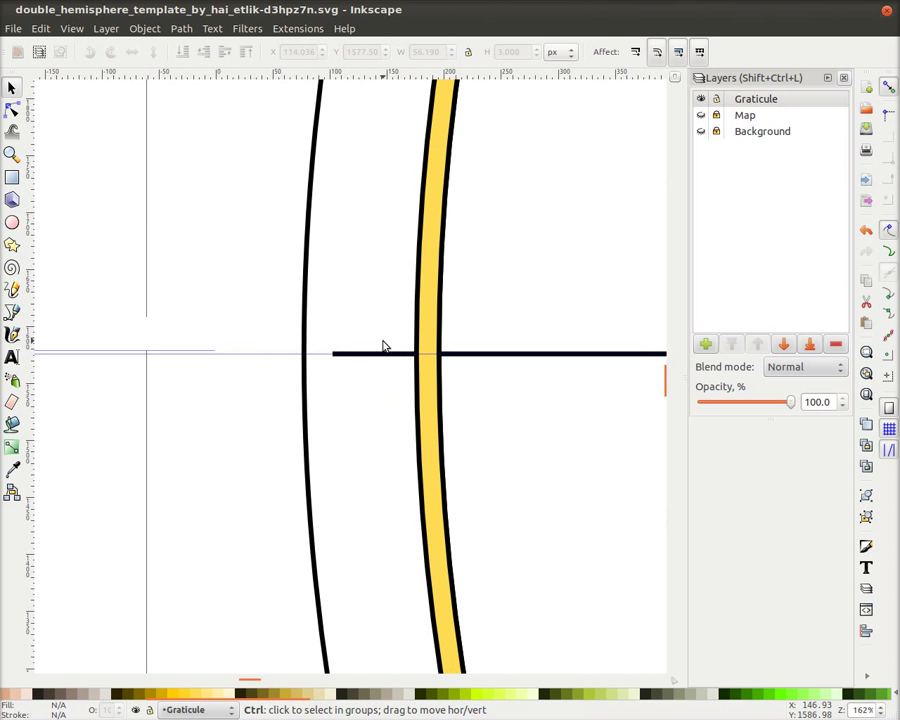
# Move the equator tick line's rotation centre to the guide intersection at the middle of the left hemisphere.
pyautogui.click(385, 348)
pyautogui.click(393, 351)
pyautogui.moveTo(540, 493); pyautogui.dragTo(276, 443)
pyautogui.hscroll(8, 277, 448)
pyautogui.hscroll(-2, 147, 366)
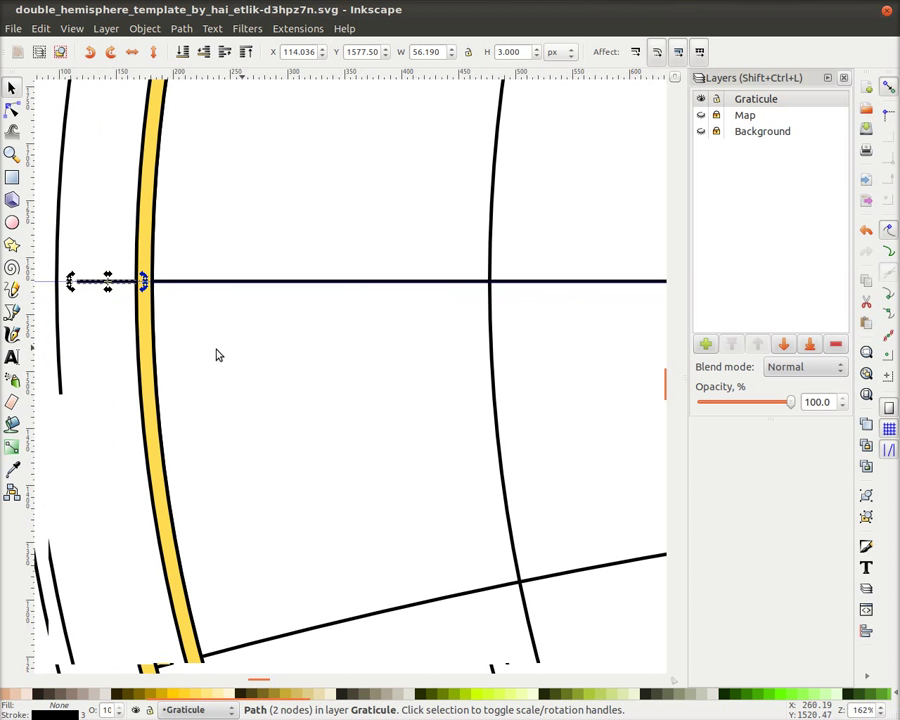
pyautogui.hscroll(-1, 101, 263)
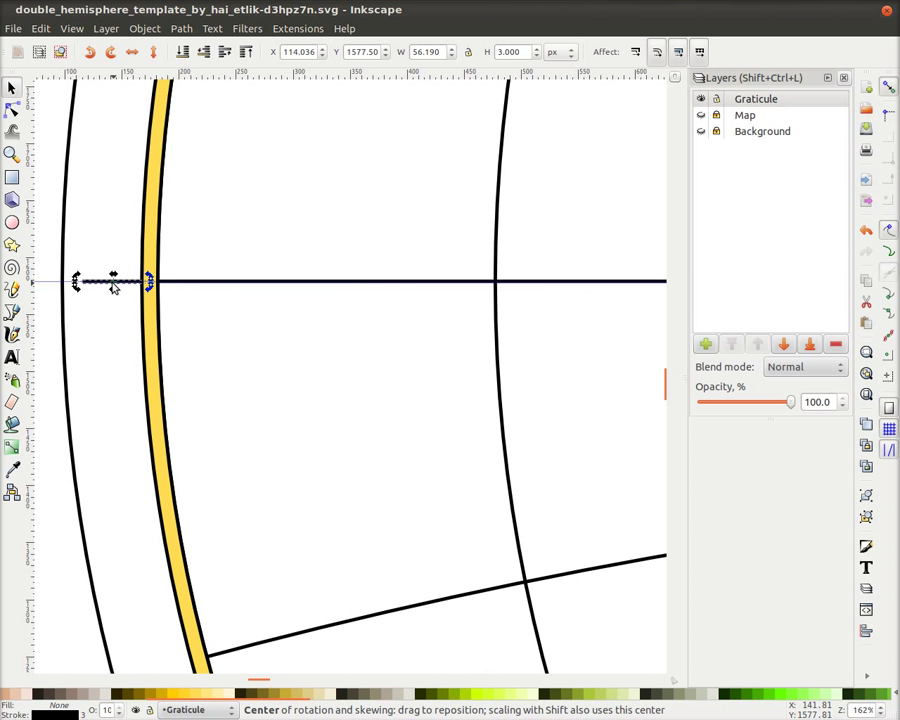
pyautogui.moveTo(113, 282); pyautogui.dragTo(264, 297)
pyautogui.moveTo(595, 321); pyautogui.dragTo(613, 327)
pyautogui.scroll(-4, 616, 334)
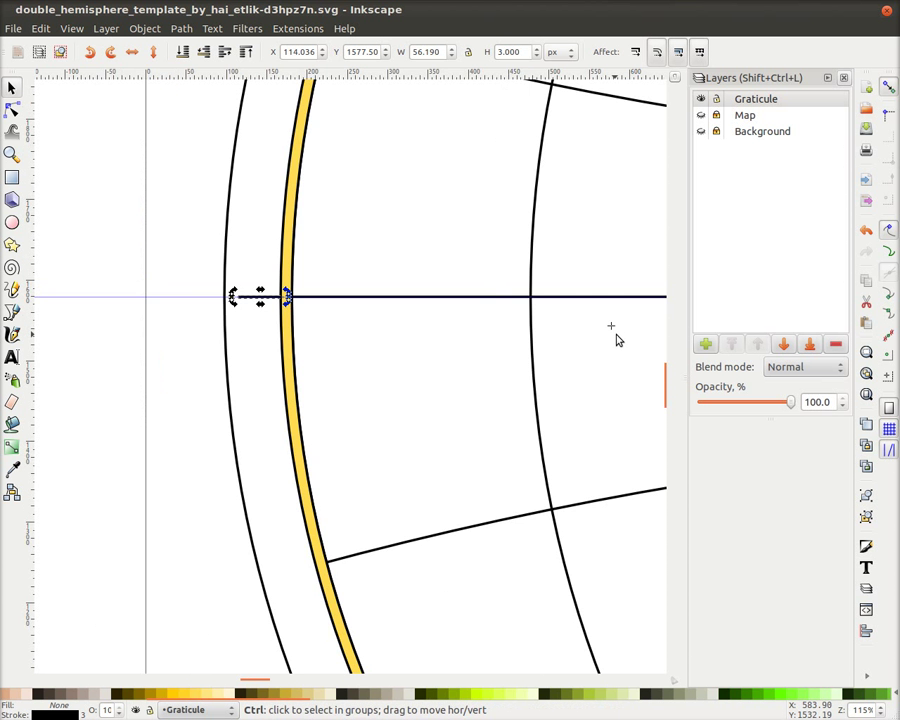
pyautogui.hscroll(7, 454, 342)
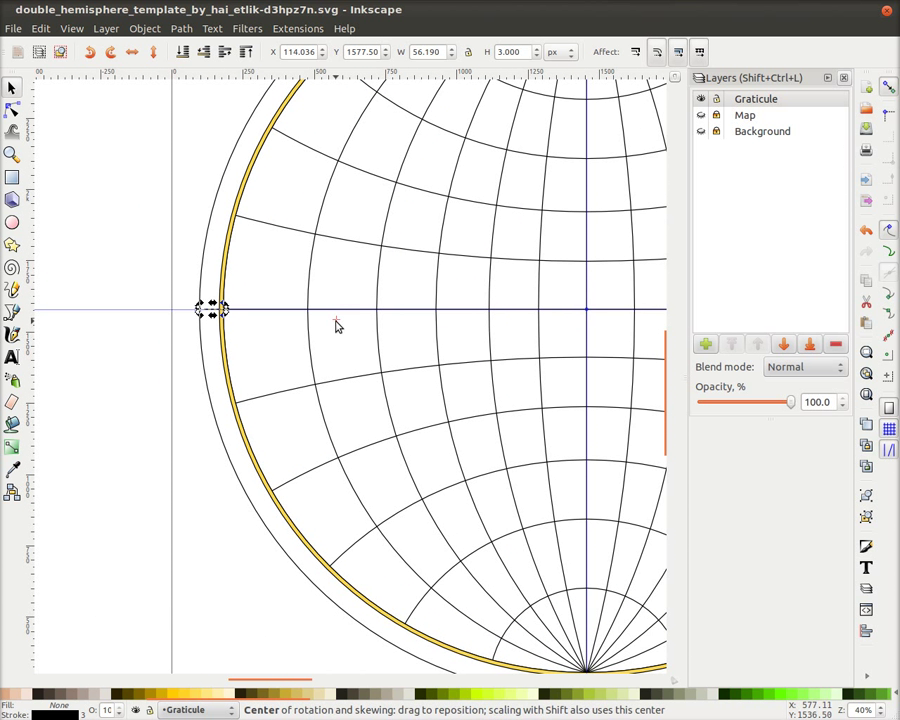
pyautogui.moveTo(507, 331); pyautogui.dragTo(586, 314)
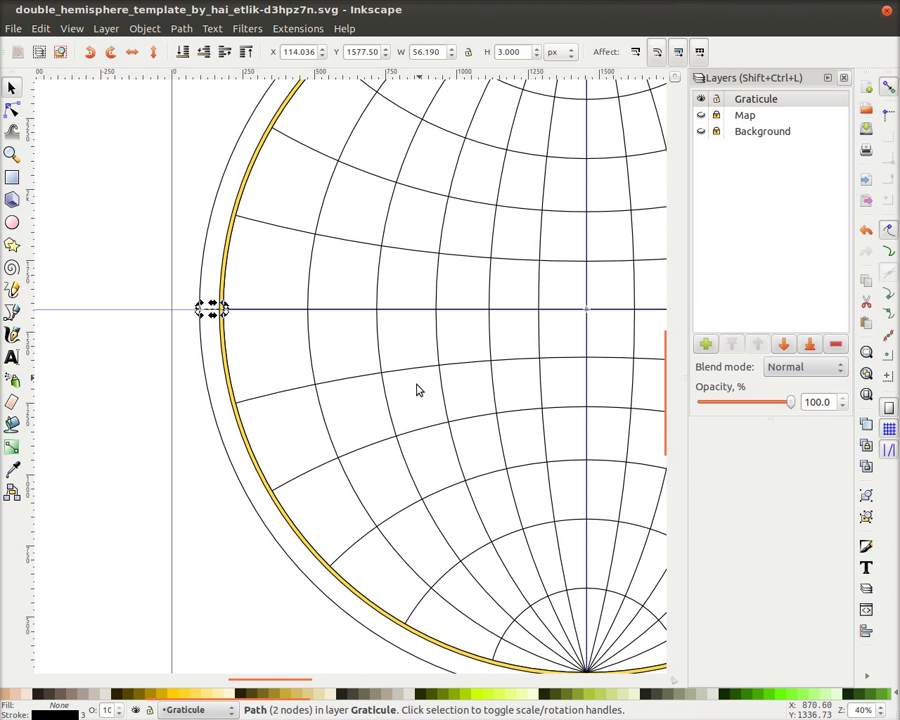
# Try rotating a copy of the tick line freehand around the hemisphere's centre and take the rotation back.
pyautogui.moveTo(213, 309)
pyautogui.mouseDown()
pyautogui.moveTo(193, 349)
pyautogui.moveTo(232, 508)
pyautogui.moveTo(209, 227)
pyautogui.moveTo(251, 131)
pyautogui.moveTo(211, 335)
pyautogui.moveTo(211, 311)
pyautogui.mouseUp()
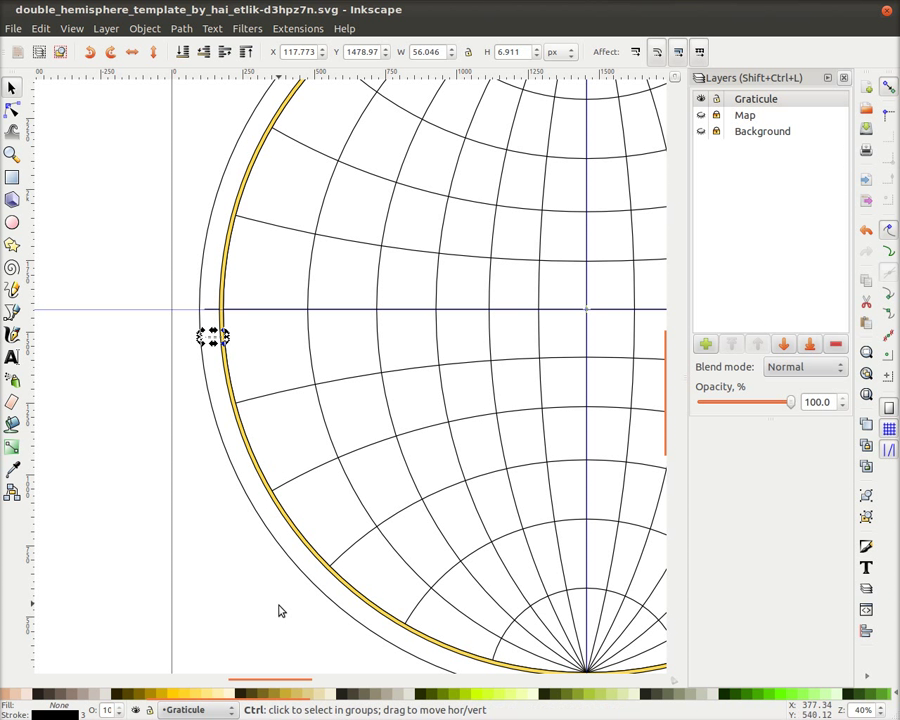
pyautogui.click(121, 272)
pyautogui.scroll(3, 206, 362)
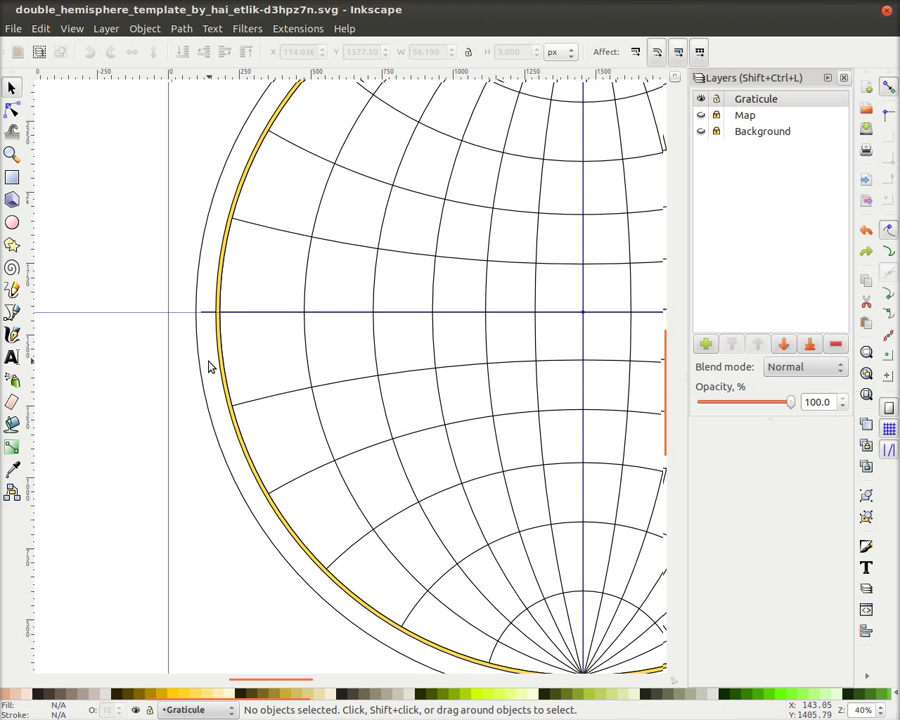
pyautogui.keyDown('ctrl'); pyautogui.scroll(2, 196, 430); pyautogui.keyUp('ctrl')
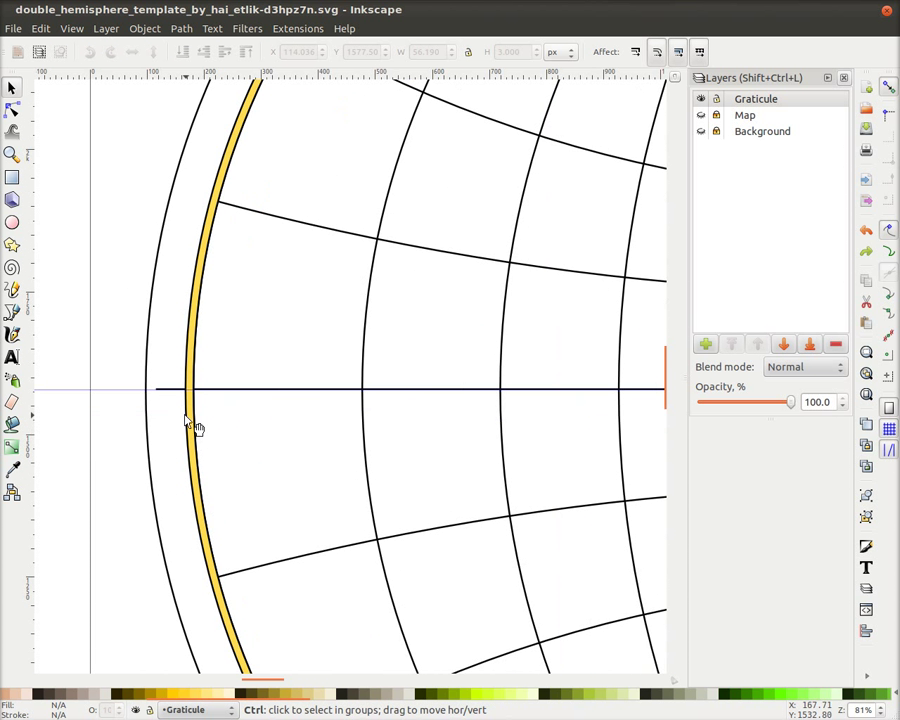
pyautogui.keyDown('ctrl'); pyautogui.click(169, 389); pyautogui.keyUp('ctrl')
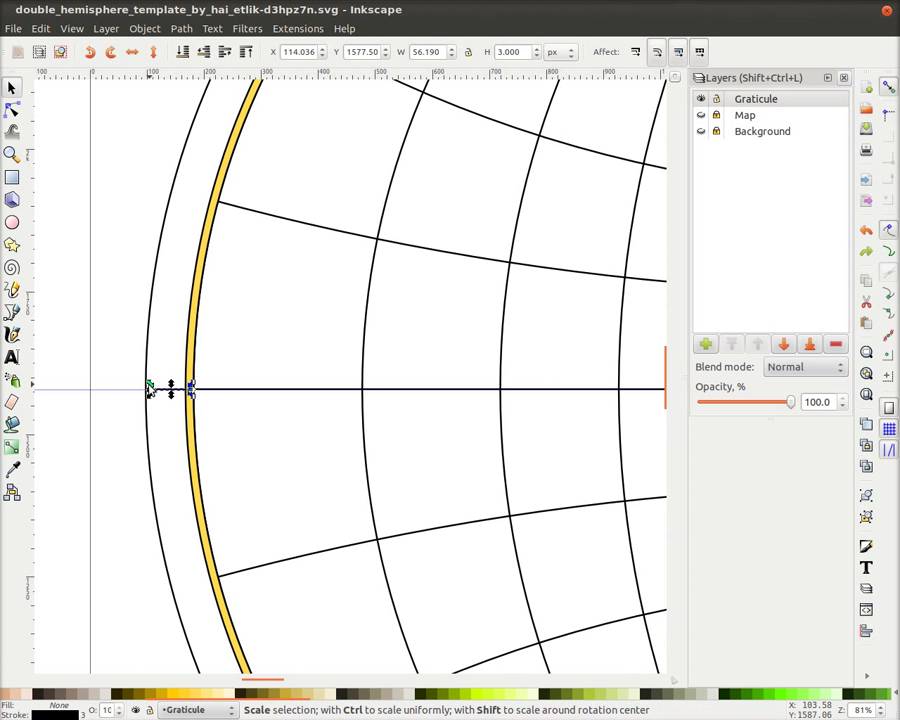
pyautogui.click(160, 392)
pyautogui.moveTo(157, 344); pyautogui.dragTo(181, 530)
pyautogui.click(150, 334)
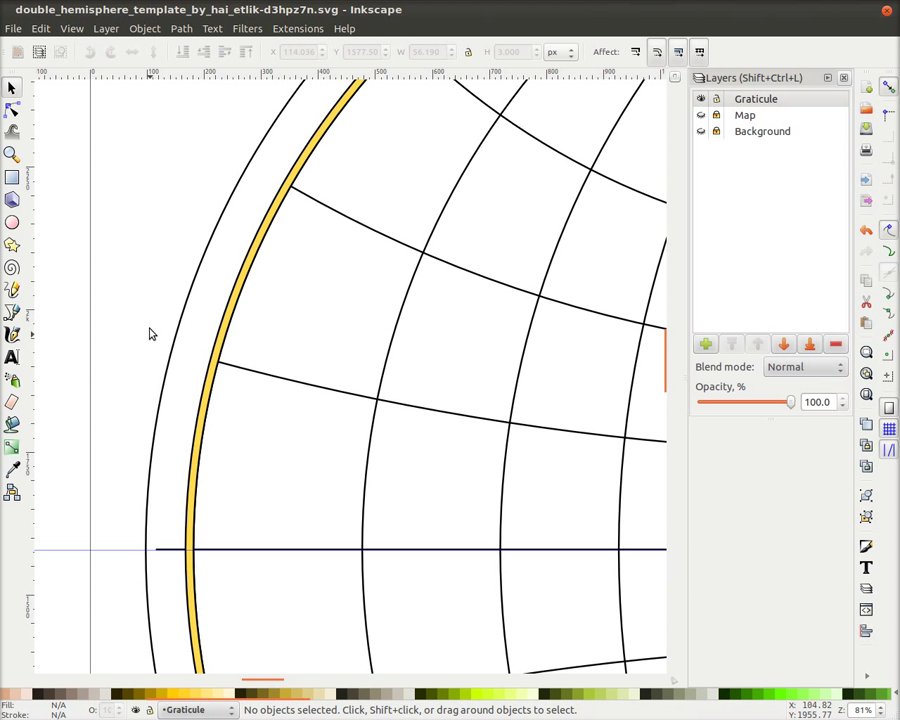
# Duplicate the equator tick line and rotate the copy by 5 degrees around the hemisphere's centre using Transform.
pyautogui.click(155, 29)
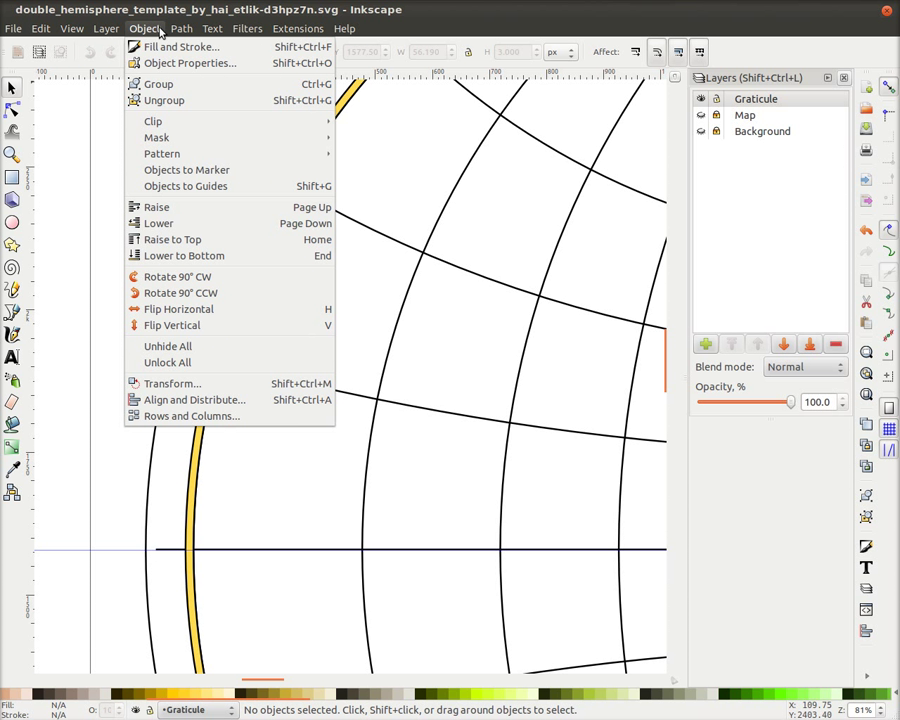
pyautogui.click(172, 384)
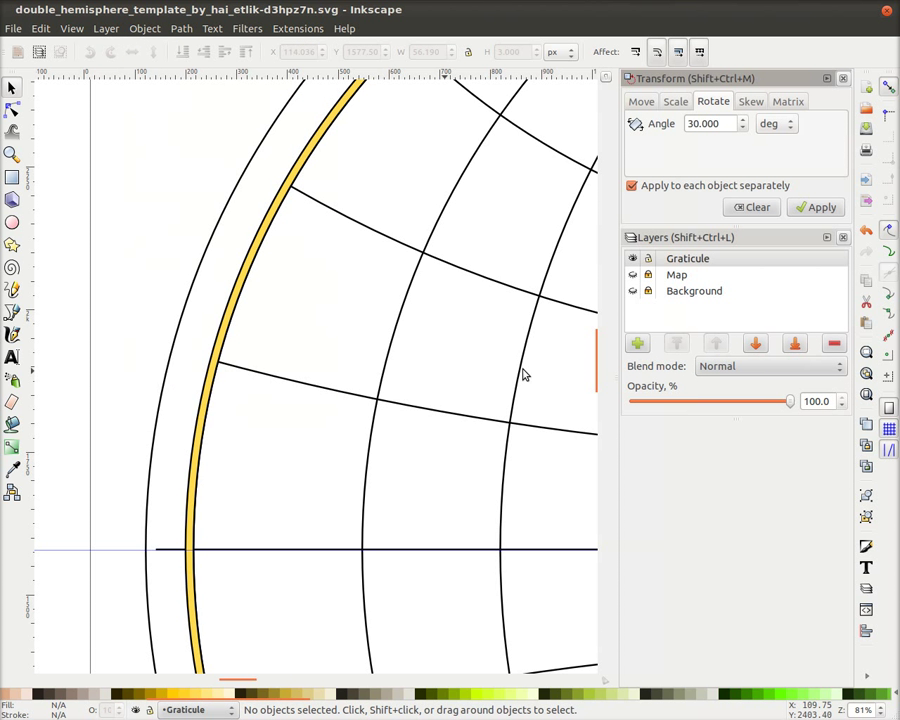
pyautogui.click(171, 549)
pyautogui.tripleClick(705, 123)
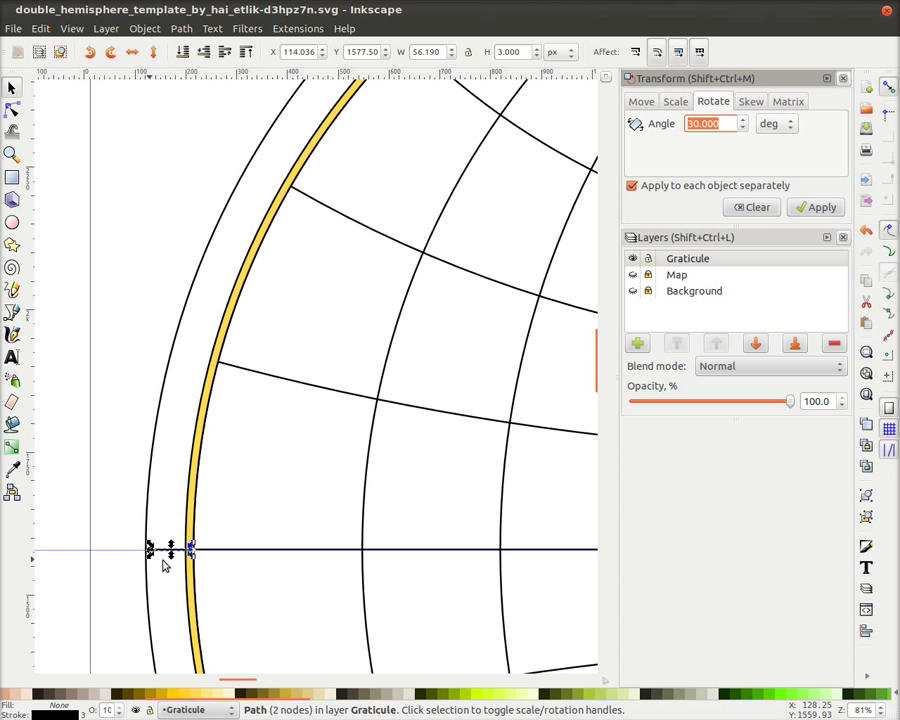
pyautogui.write('5')
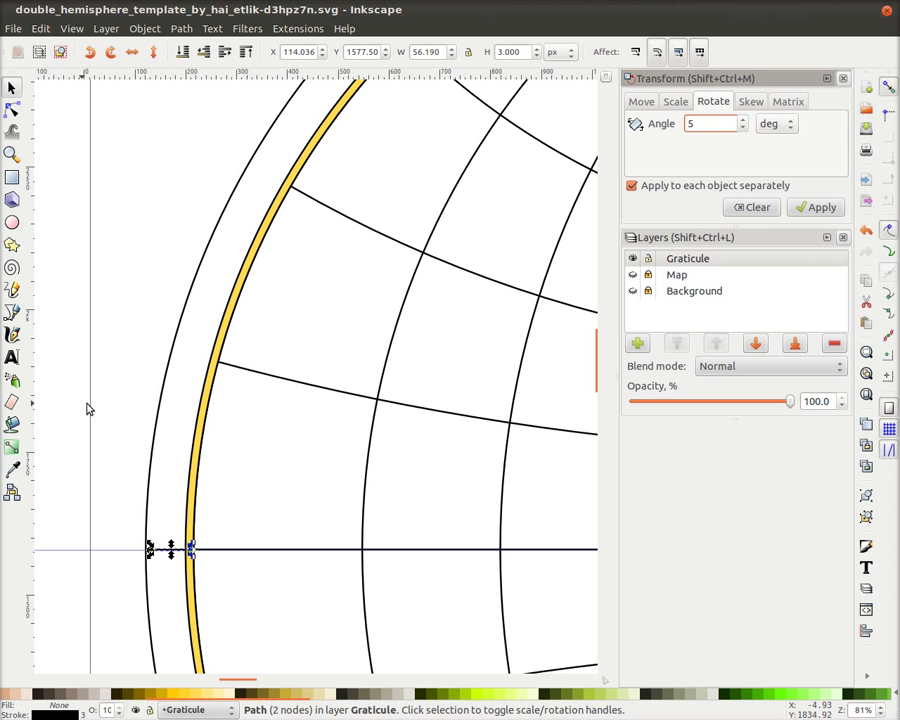
pyautogui.click(91, 411)
pyautogui.click(170, 550)
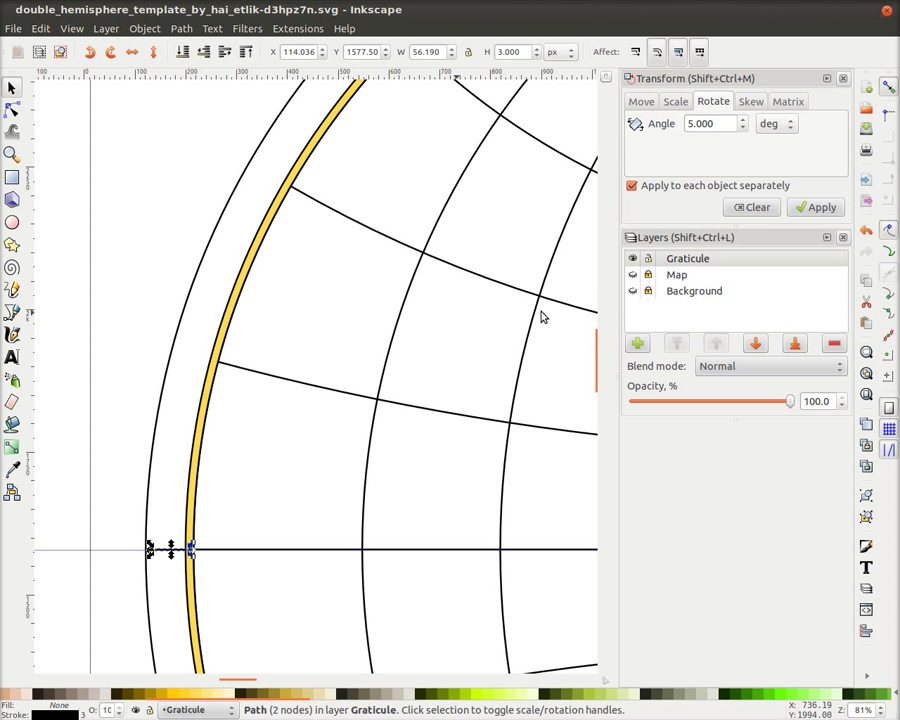
pyautogui.click(812, 208)
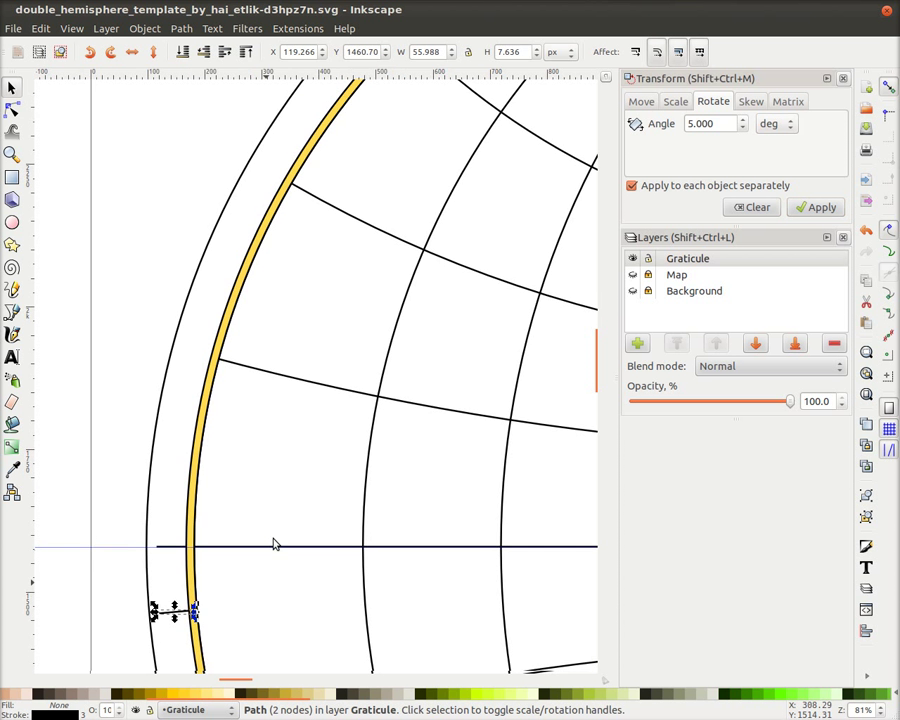
# Add four more tick copies along the ring below the equator, each rotated a further 5 degrees around the hemisphere's centre.
pyautogui.moveTo(273, 542); pyautogui.dragTo(385, 265)
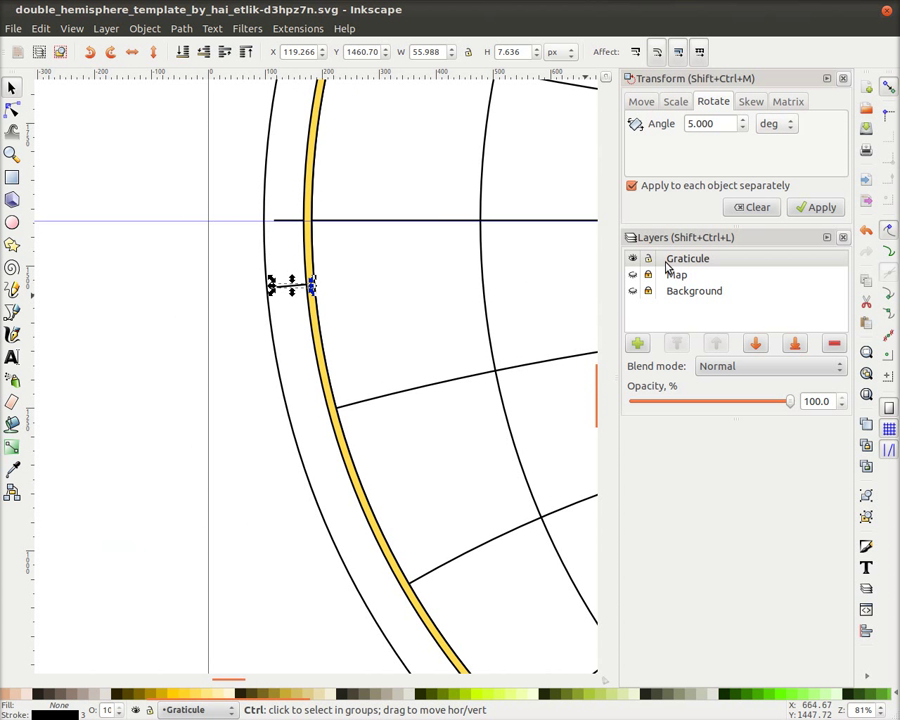
pyautogui.hotkey('ctrl', 'd')
pyautogui.click(810, 208)
pyautogui.hotkey('ctrl', 'd')
pyautogui.click(810, 208)
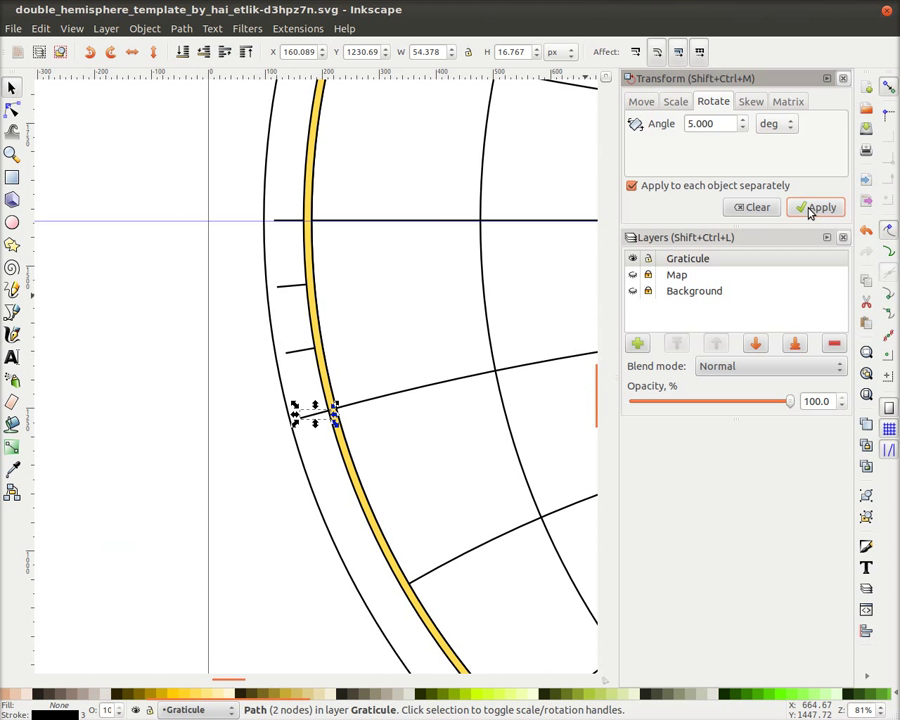
pyautogui.hotkey('ctrl', 'd')
pyautogui.click(810, 208)
pyautogui.hotkey('ctrl', 'd')
pyautogui.click(810, 208)
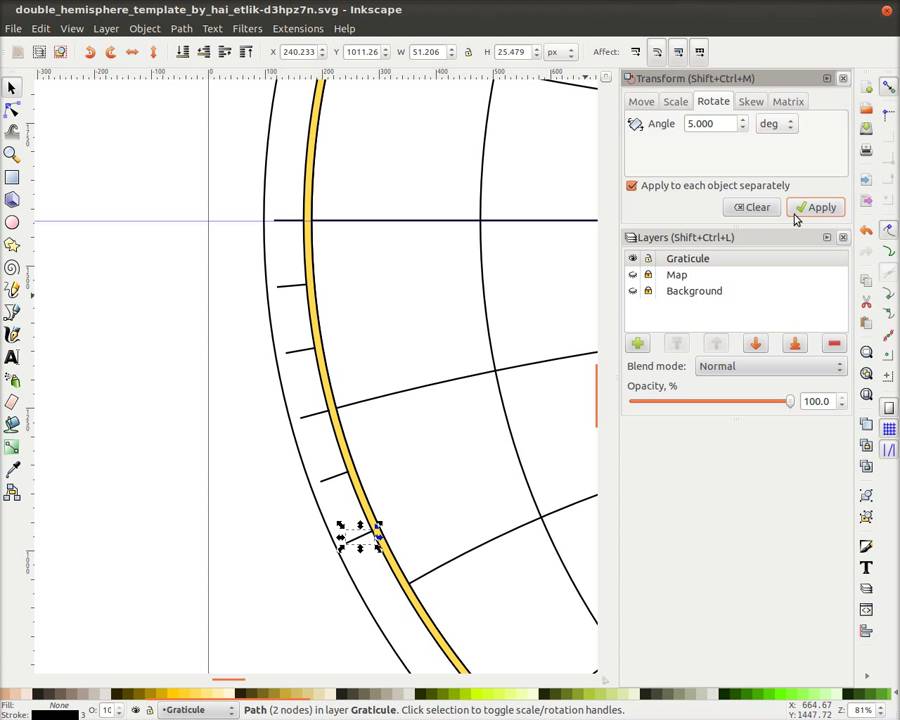
pyautogui.click(153, 406)
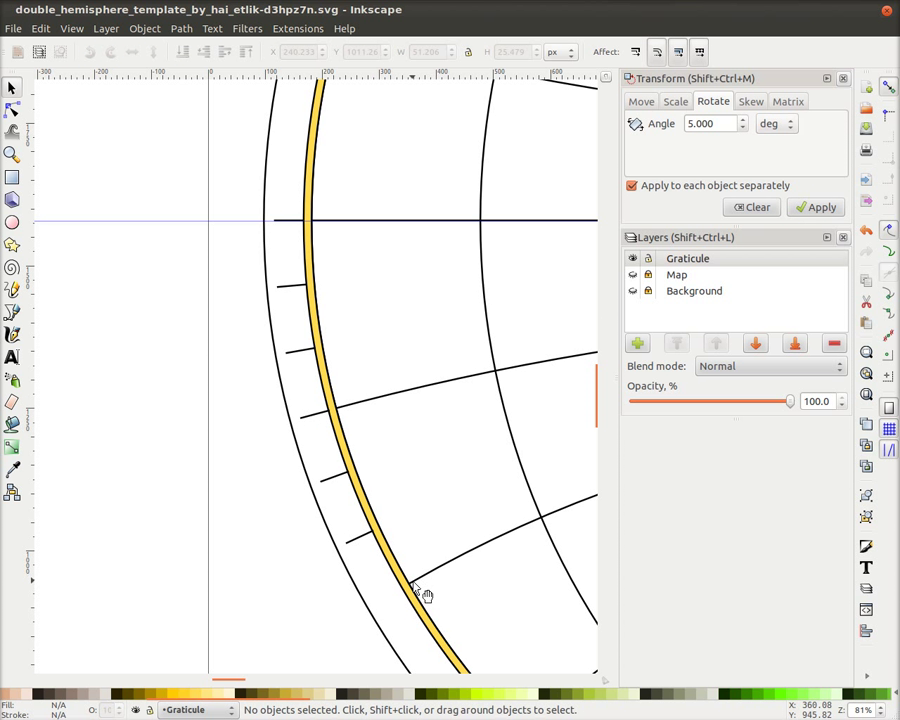
# Duplicate the equator tick line and rotate the copy by 1 degree around the hemisphere's centre.
pyautogui.moveTo(252, 582); pyautogui.dragTo(132, 529)
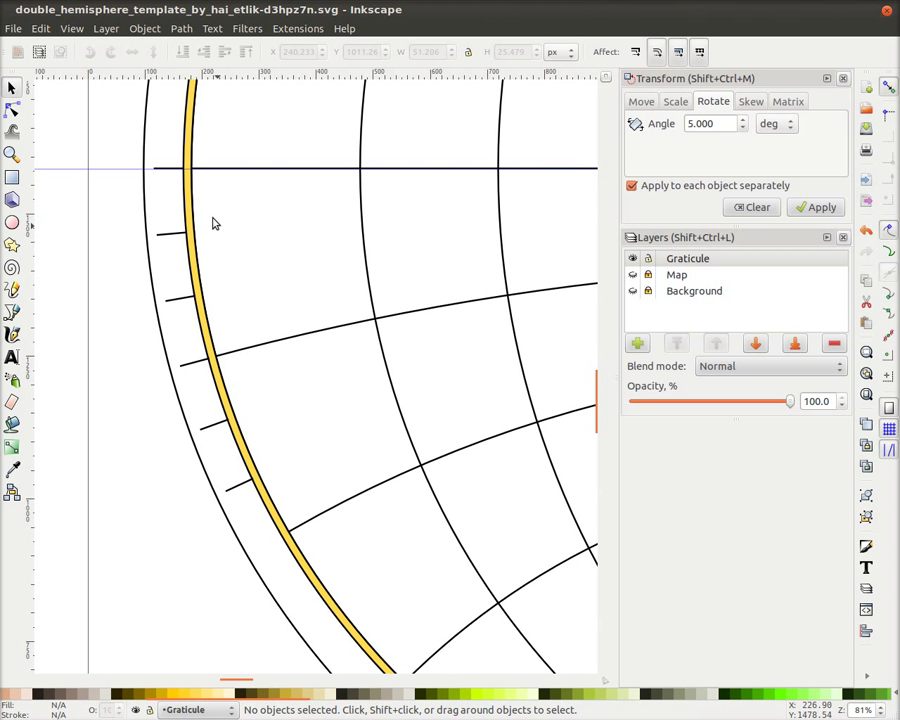
pyautogui.click(200, 204)
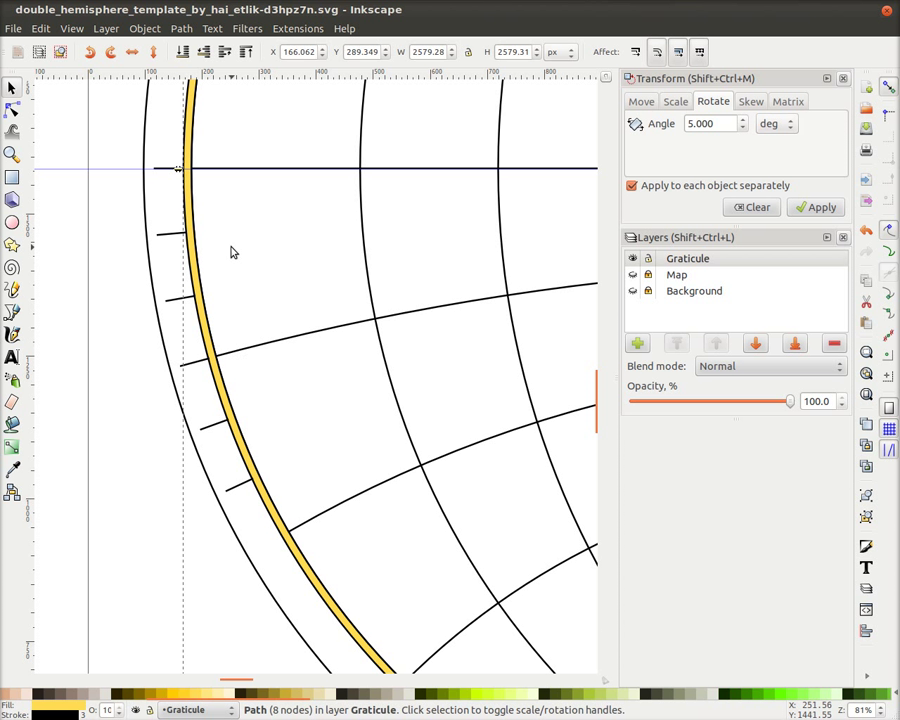
pyautogui.moveTo(231, 252); pyautogui.dragTo(263, 375)
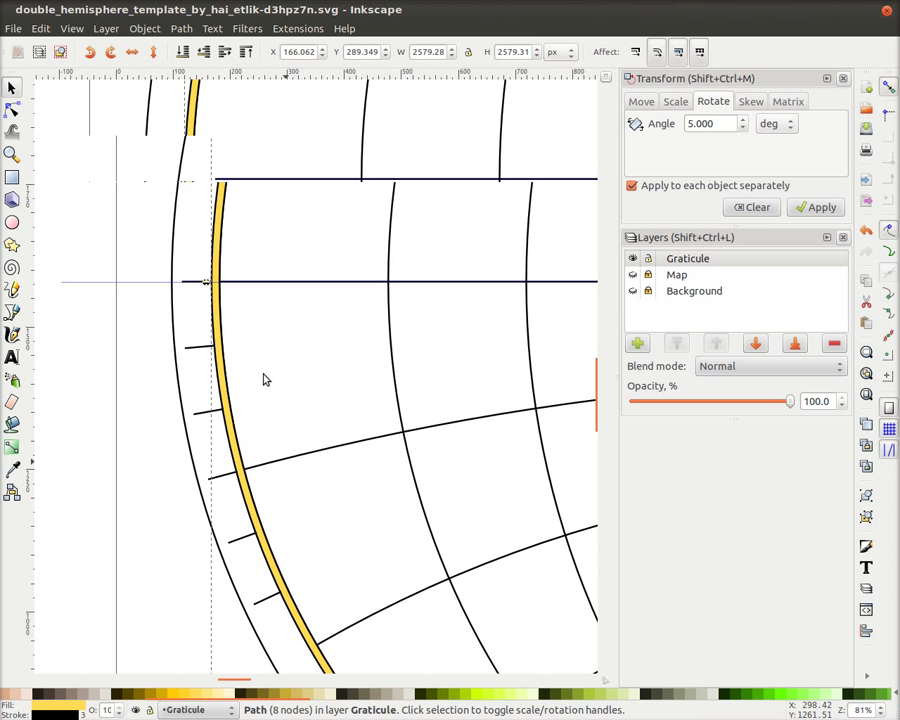
pyautogui.click(203, 298)
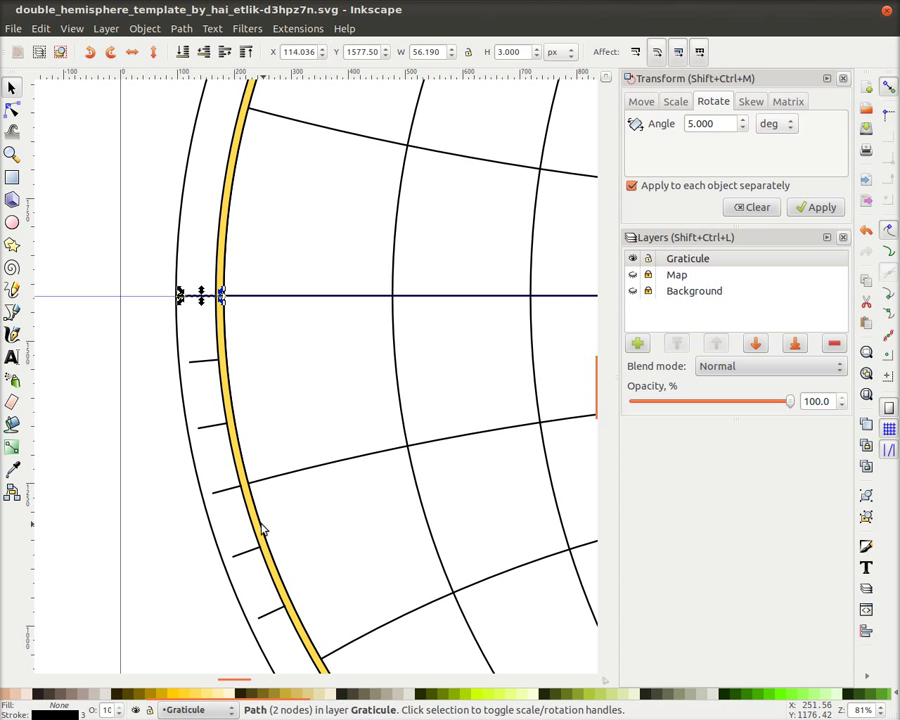
pyautogui.scroll(2, 222, 303)
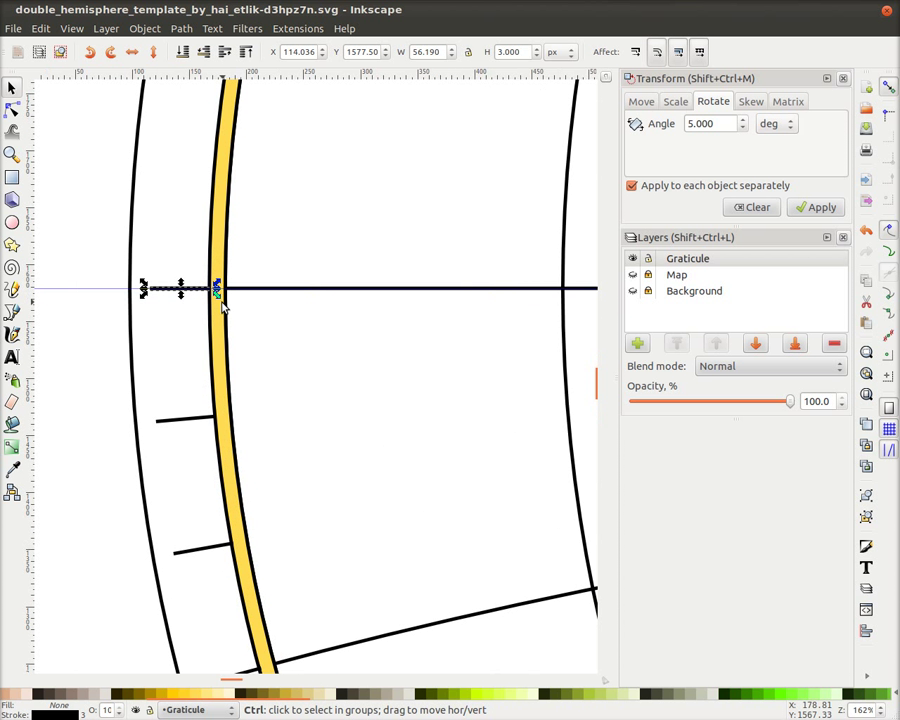
pyautogui.scroll(2, 222, 303)
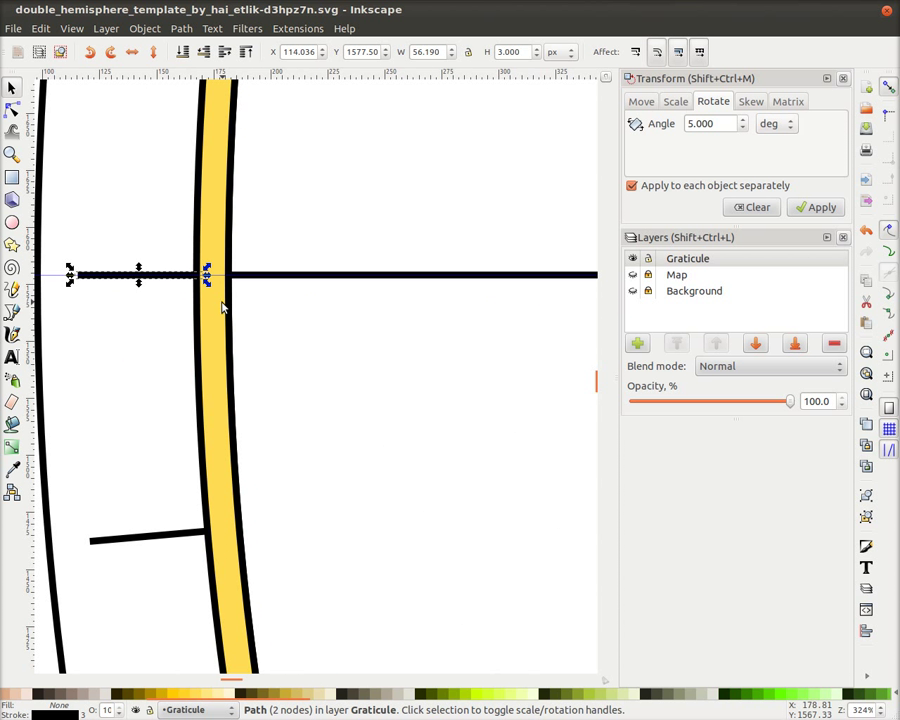
pyautogui.doubleClick(699, 124)
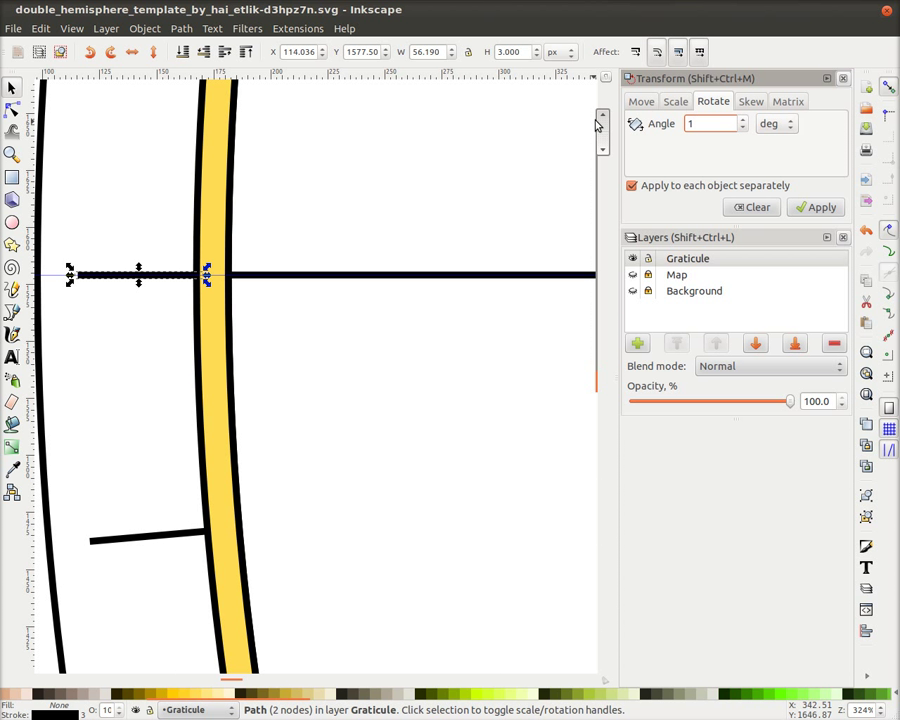
pyautogui.click(820, 207)
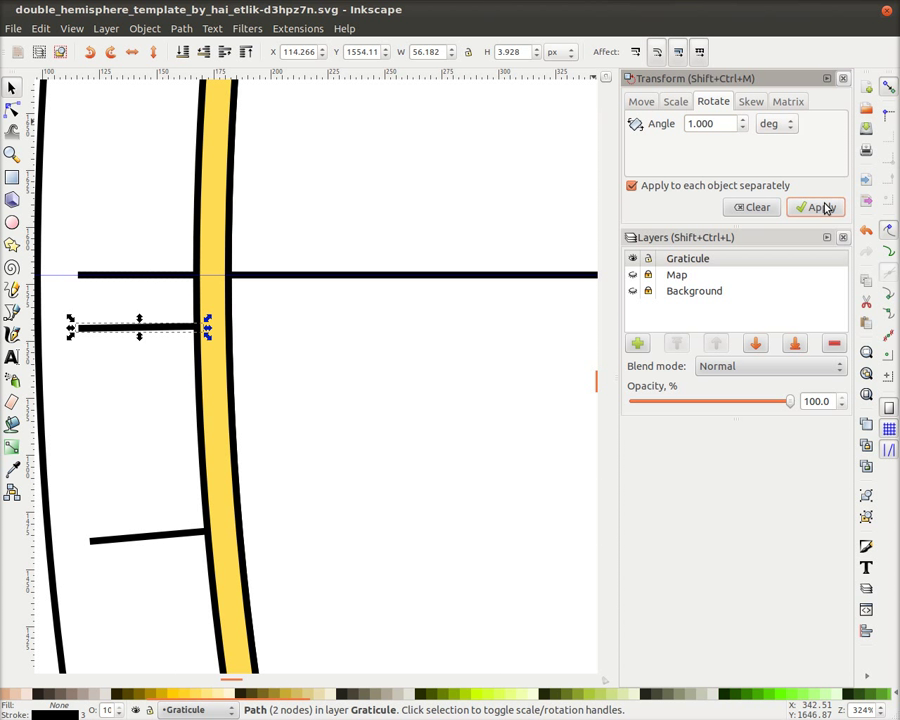
# Duplicate the equator tick and move it with the 1-degree tick about 34 px inward so both straddle the yellow ring.
pyautogui.hotkey('ctrl', 'z')
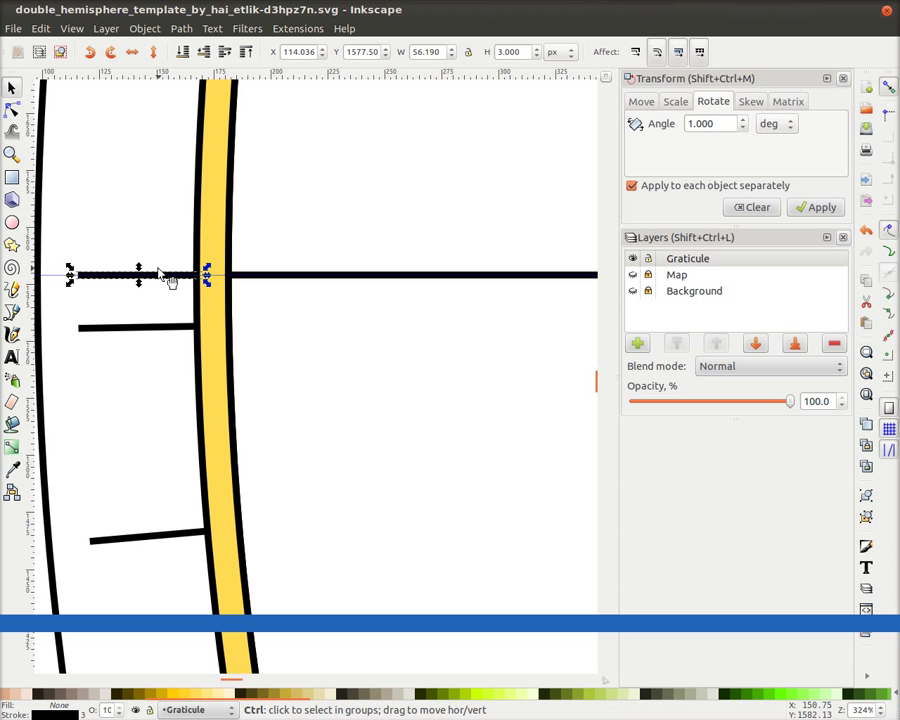
pyautogui.keyDown('shift'); pyautogui.click(150, 330); pyautogui.keyUp('shift')
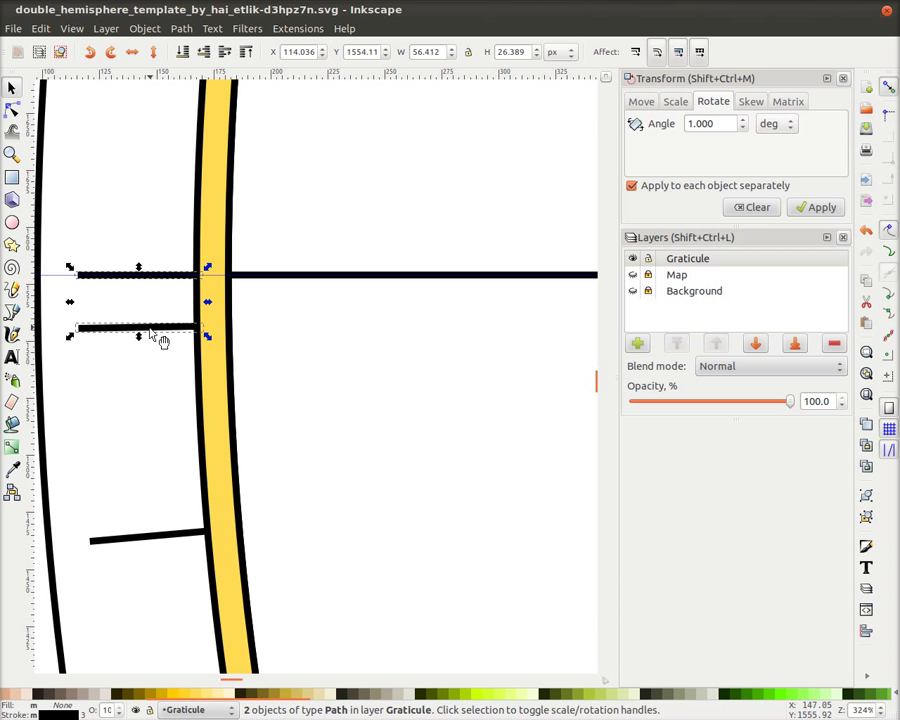
pyautogui.moveTo(205, 341); pyautogui.dragTo(283, 347)
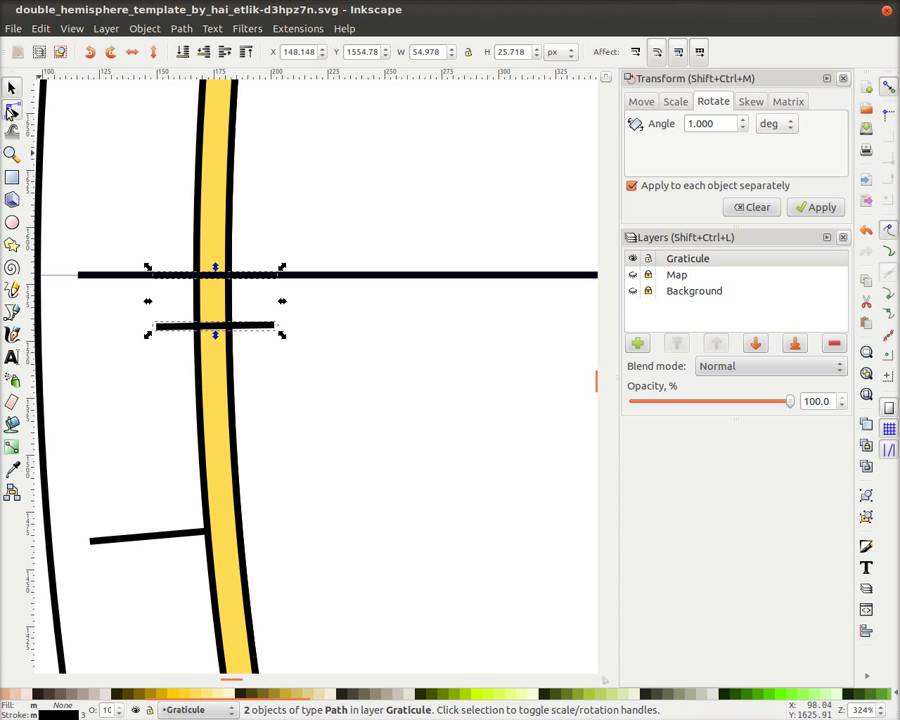
# Join the end nodes of the two lines across the yellow ring with new segments at both ends, forming a closed box.
pyautogui.click(11, 112)
pyautogui.moveTo(287, 219); pyautogui.dragTo(241, 391)
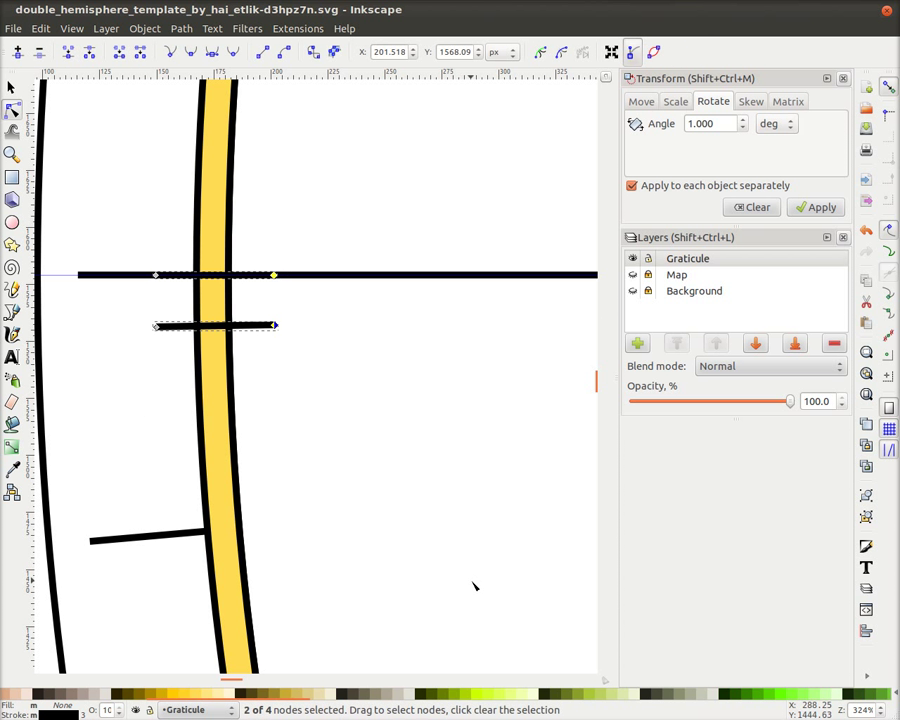
pyautogui.click(119, 52)
pyautogui.moveTo(118, 184); pyautogui.dragTo(197, 399)
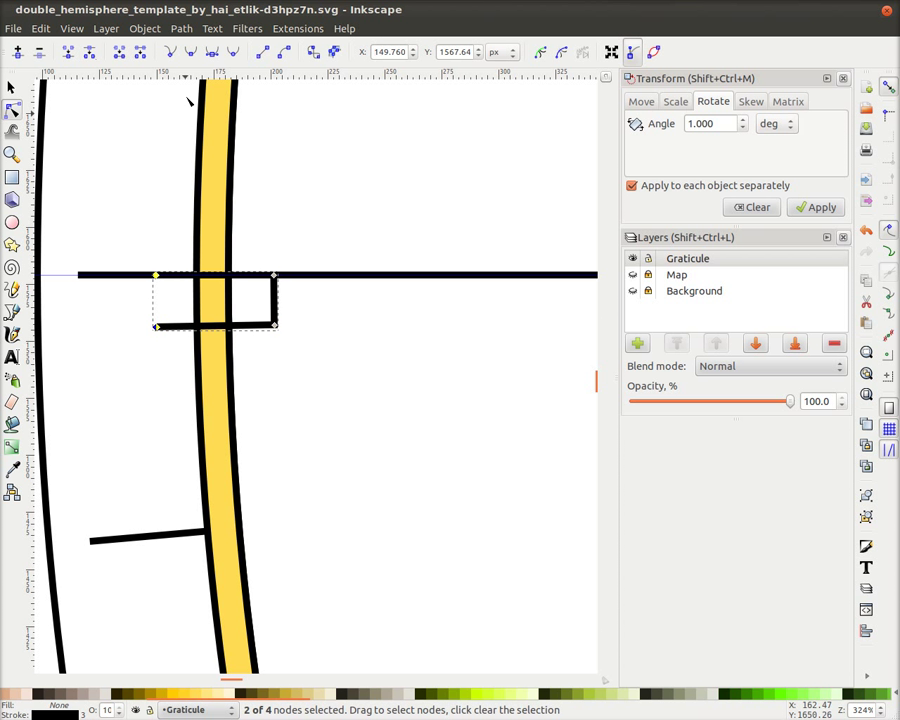
pyautogui.click(119, 52)
pyautogui.click(10, 87)
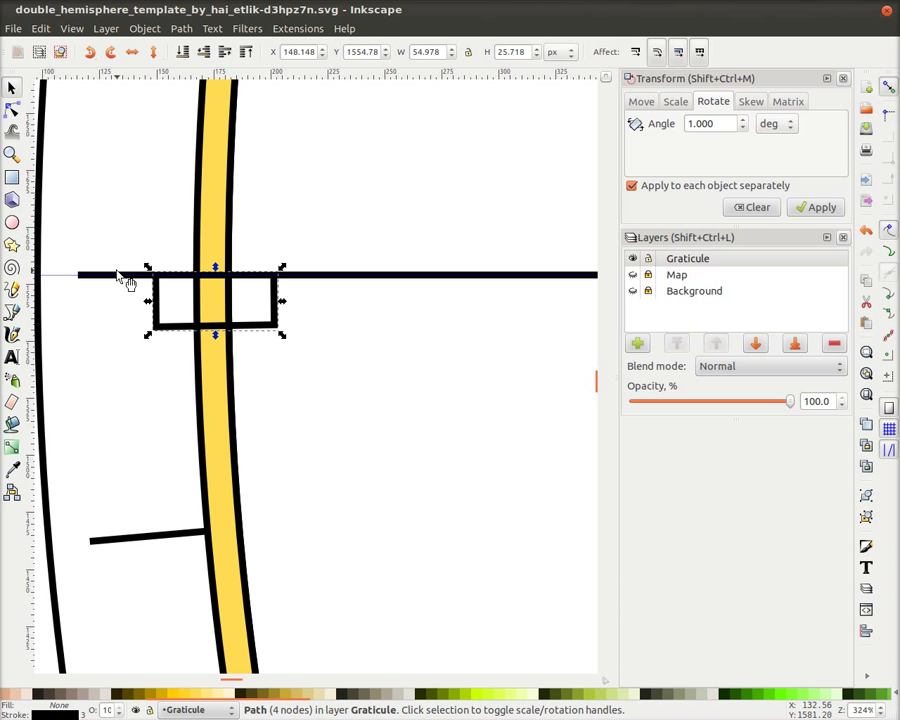
# Intersect the closed box with the yellow ring so only the 1-degree yellow segment below the equator is kept.
pyautogui.keyDown('shift'); pyautogui.click(197, 366); pyautogui.keyUp('shift')
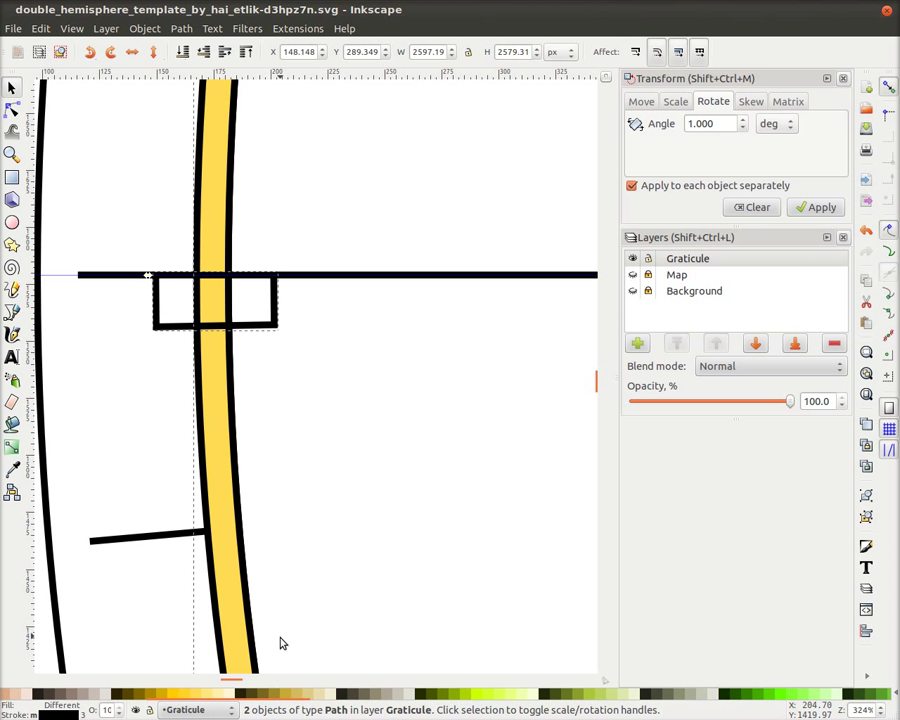
pyautogui.click(181, 29)
pyautogui.click(214, 134)
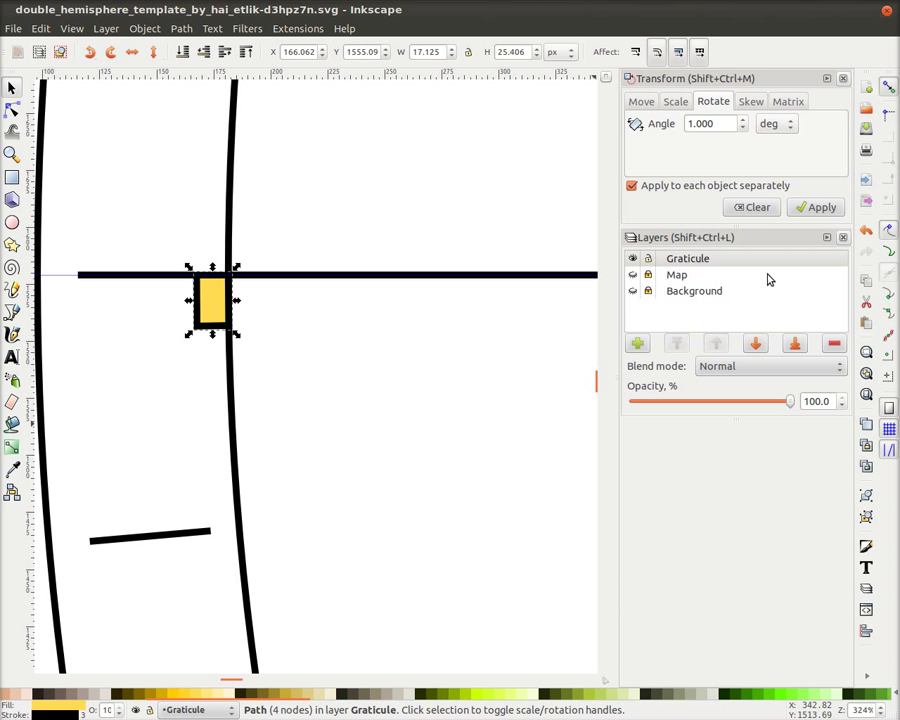
pyautogui.click(806, 211)
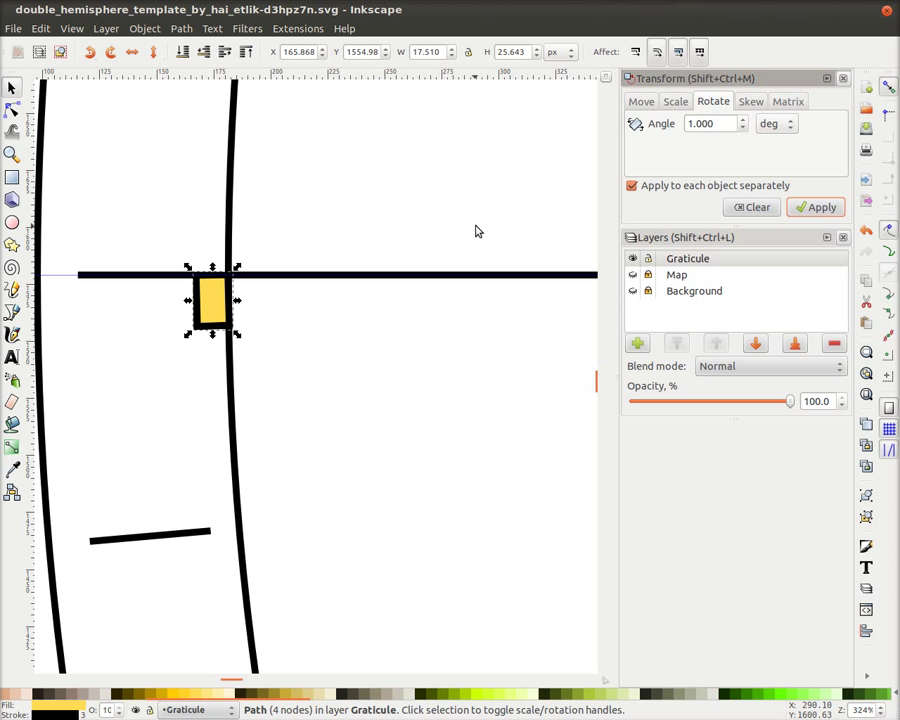
pyautogui.press('Return')
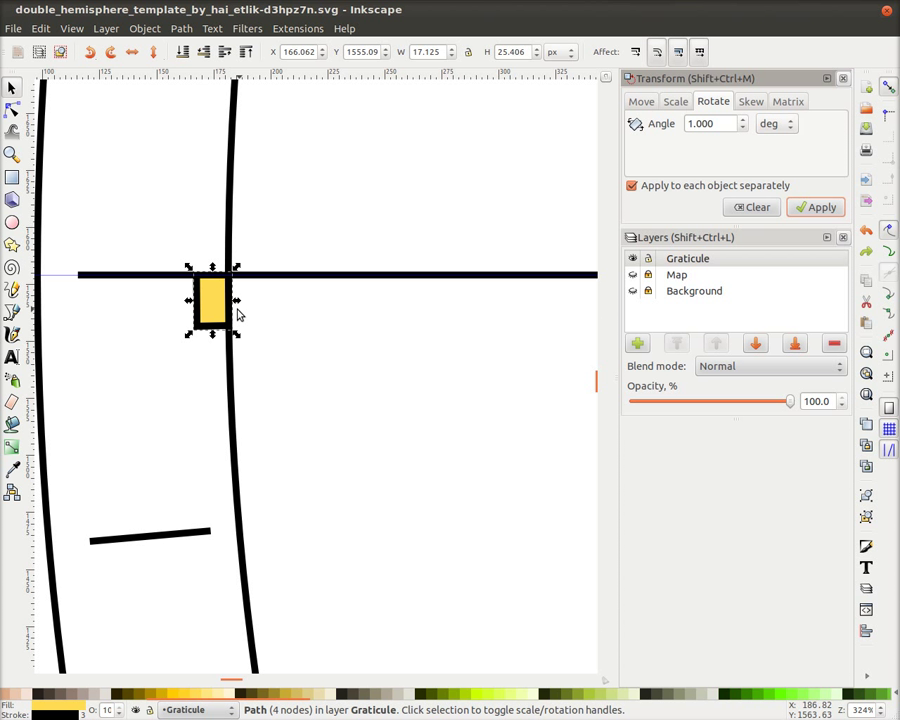
# Place the yellow segment's rotation centre on the hemisphere's centre and rotate a duplicate of it by 1 degree.
pyautogui.keyDown('ctrl'); pyautogui.scroll(-4, 212, 300); pyautogui.keyUp('ctrl')
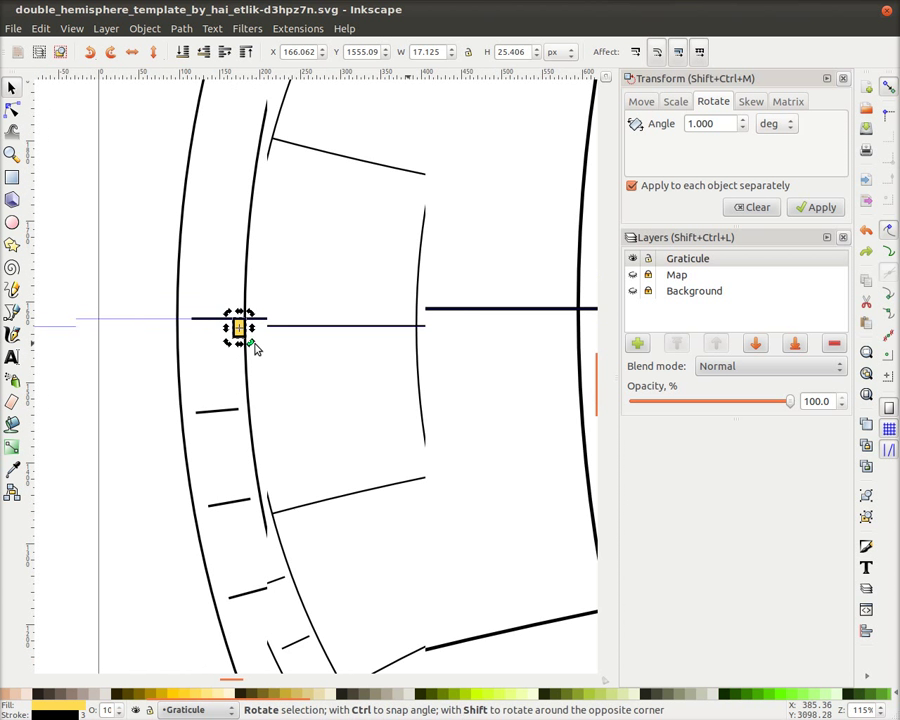
pyautogui.moveTo(444, 383); pyautogui.dragTo(259, 330)
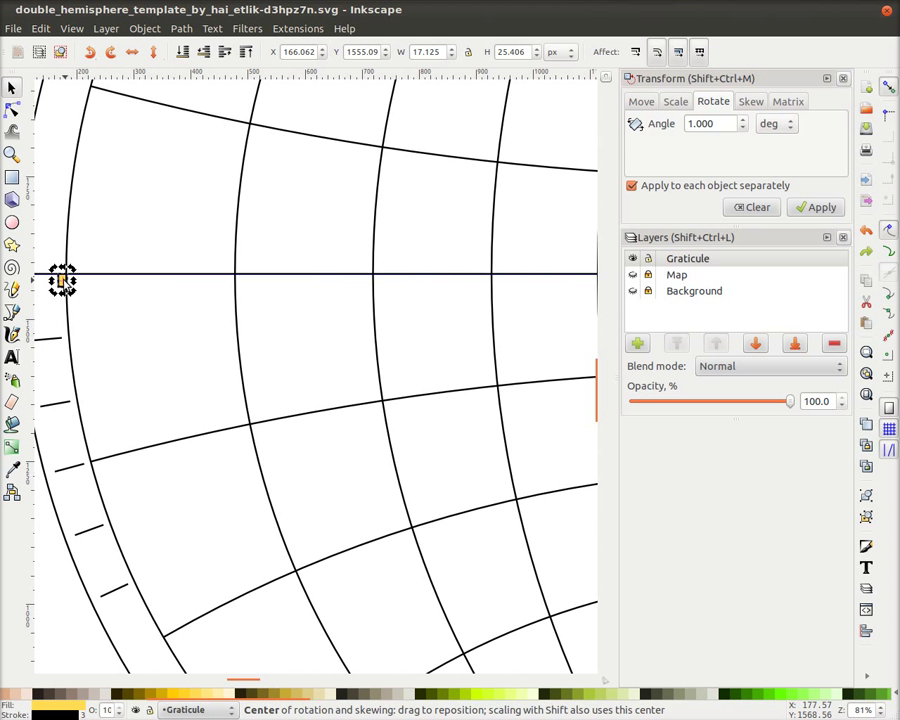
pyautogui.moveTo(62, 278); pyautogui.dragTo(398, 287)
pyautogui.moveTo(510, 292); pyautogui.dragTo(466, 266)
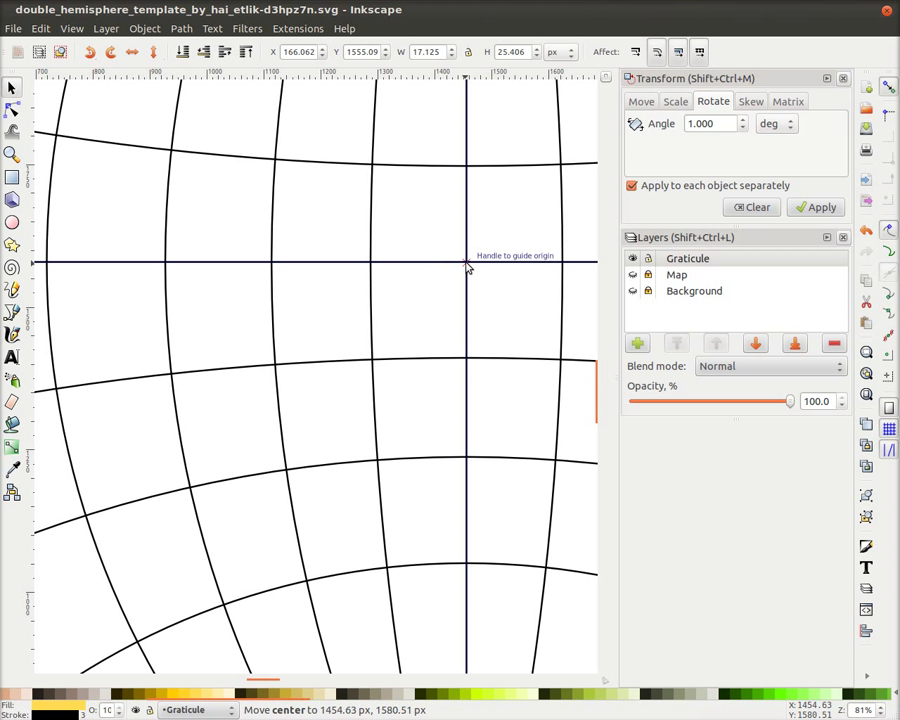
pyautogui.moveTo(466, 266); pyautogui.dragTo(468, 267)
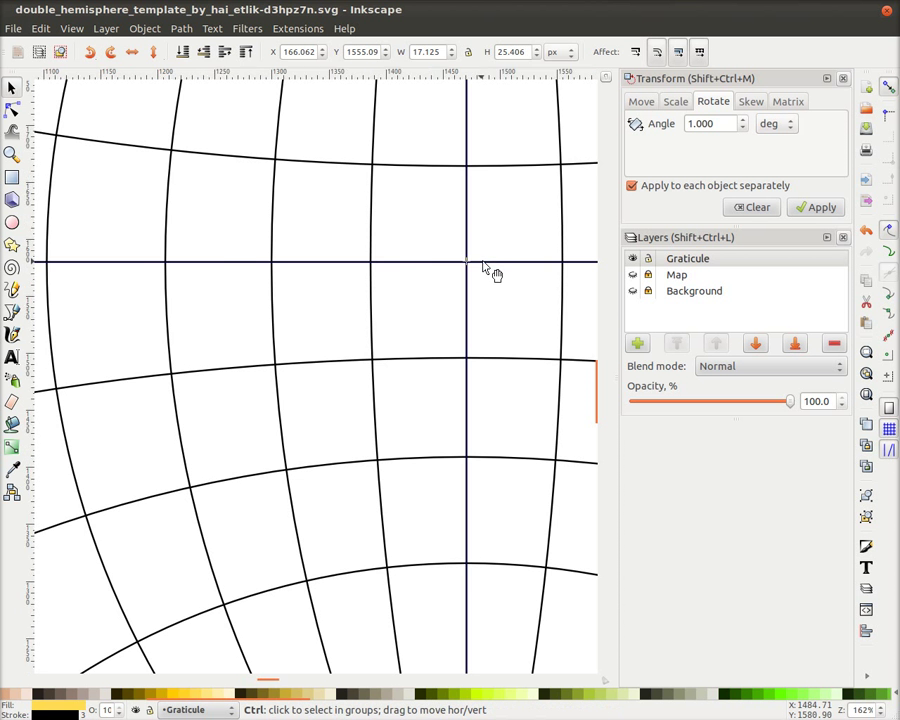
pyautogui.scroll(6, 486, 270)
pyautogui.moveTo(352, 267); pyautogui.dragTo(352, 273)
pyautogui.scroll(-9, 368, 382)
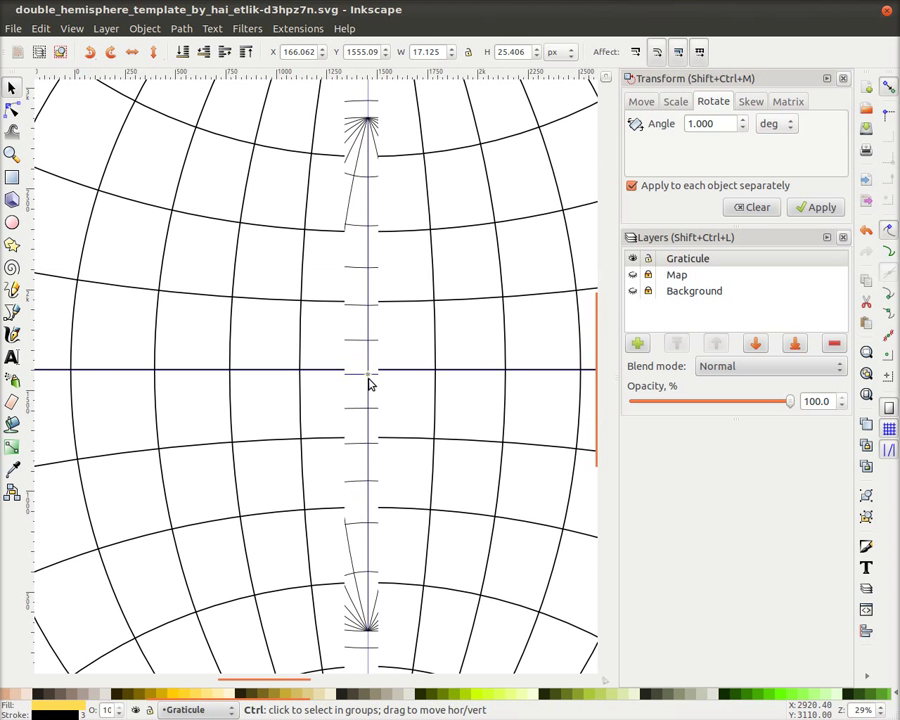
pyautogui.scroll(5, 476, 328)
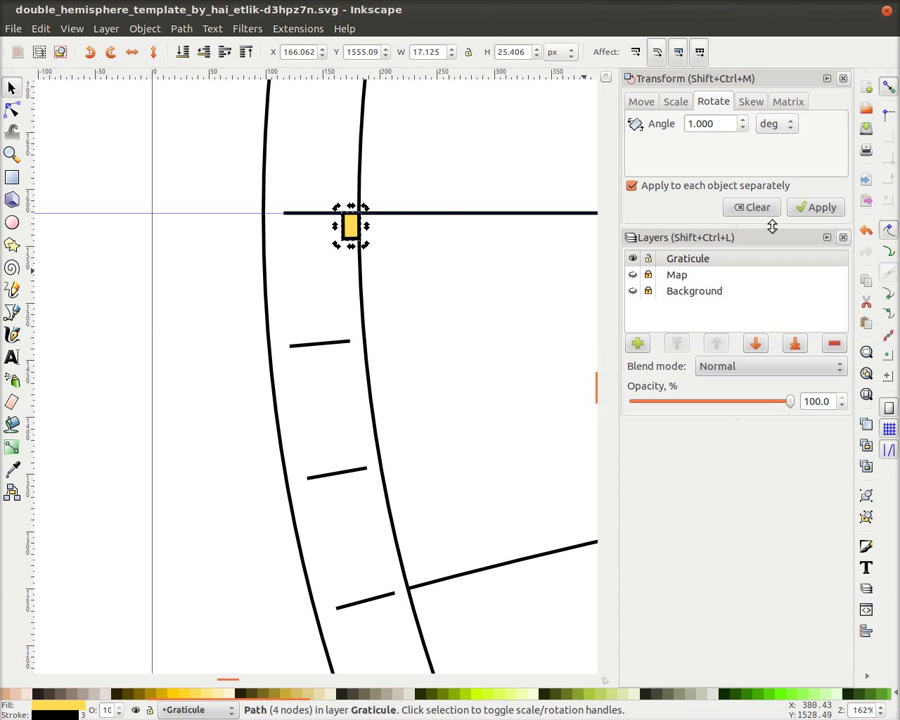
pyautogui.click(810, 209)
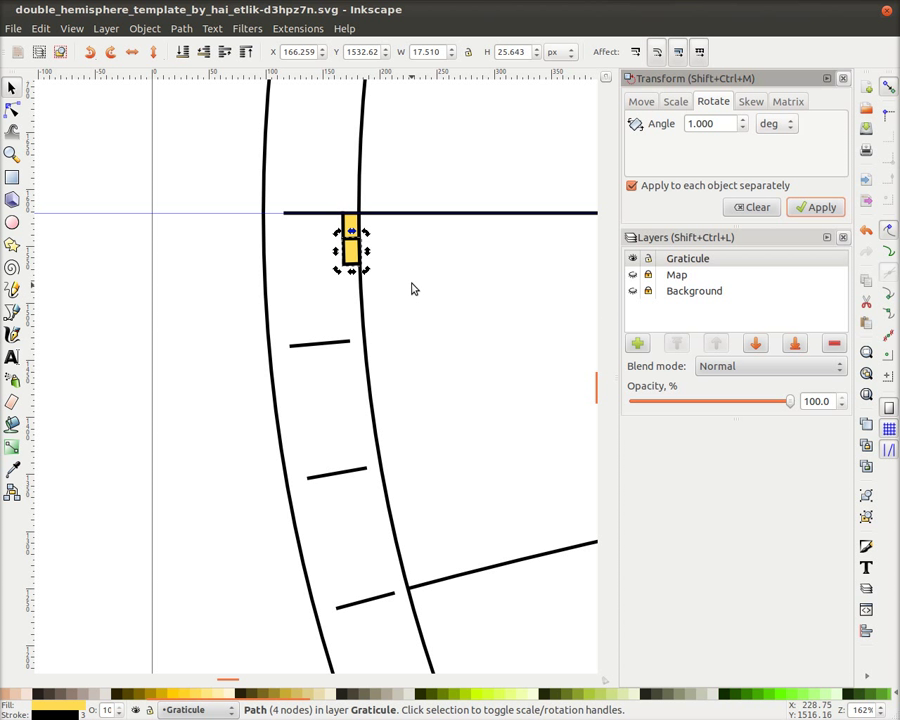
# Fill the lower 1-degree segment with medium grey and the one touching the equator with light grey.
pyautogui.moveTo(555, 705); pyautogui.dragTo(149, 709)
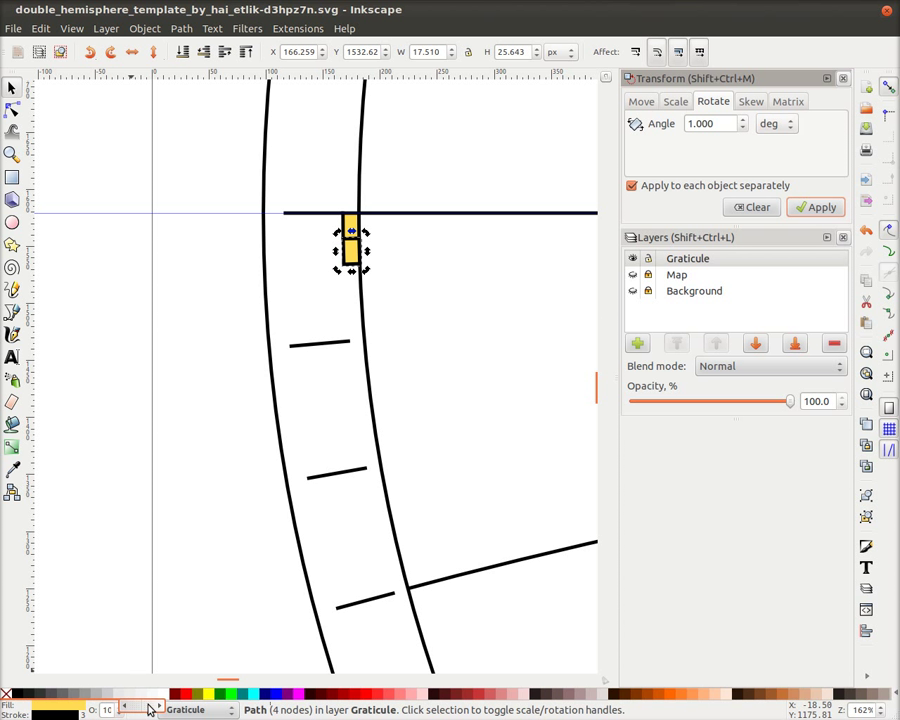
pyautogui.click(56, 694)
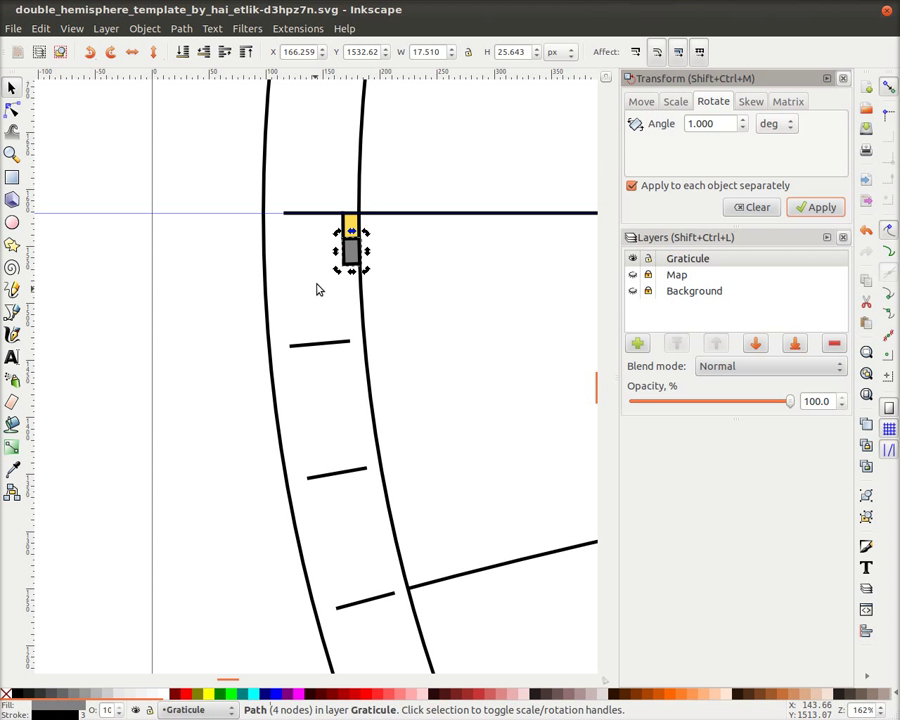
pyautogui.click(350, 228)
pyautogui.click(116, 694)
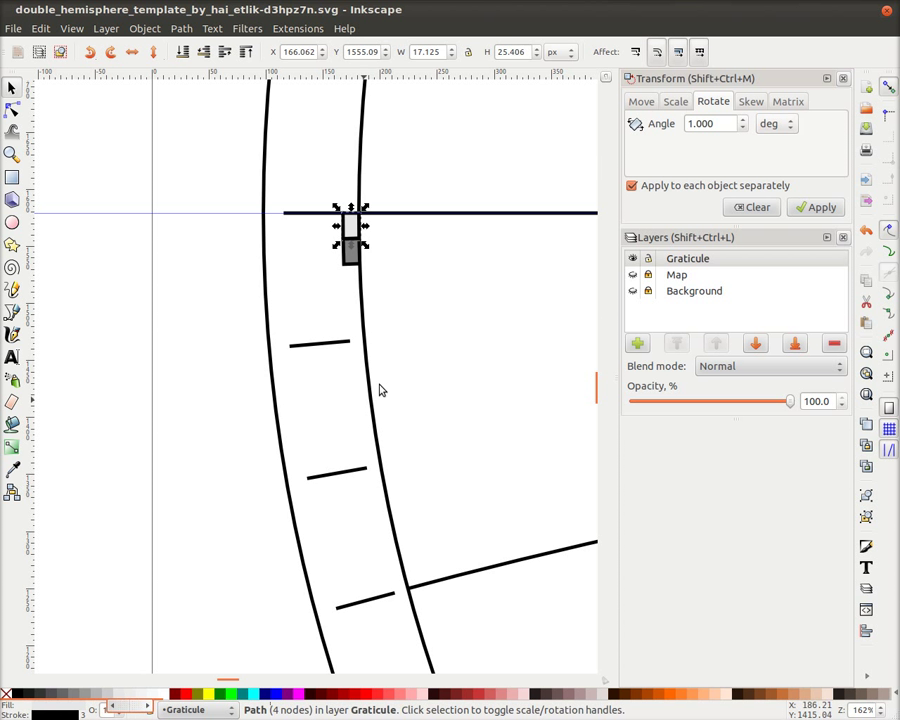
# Set the rotation angle to 2 degrees and try rotating a duplicate of the two grey segments, then undo the attempt.
pyautogui.click(428, 360)
pyautogui.click(358, 252)
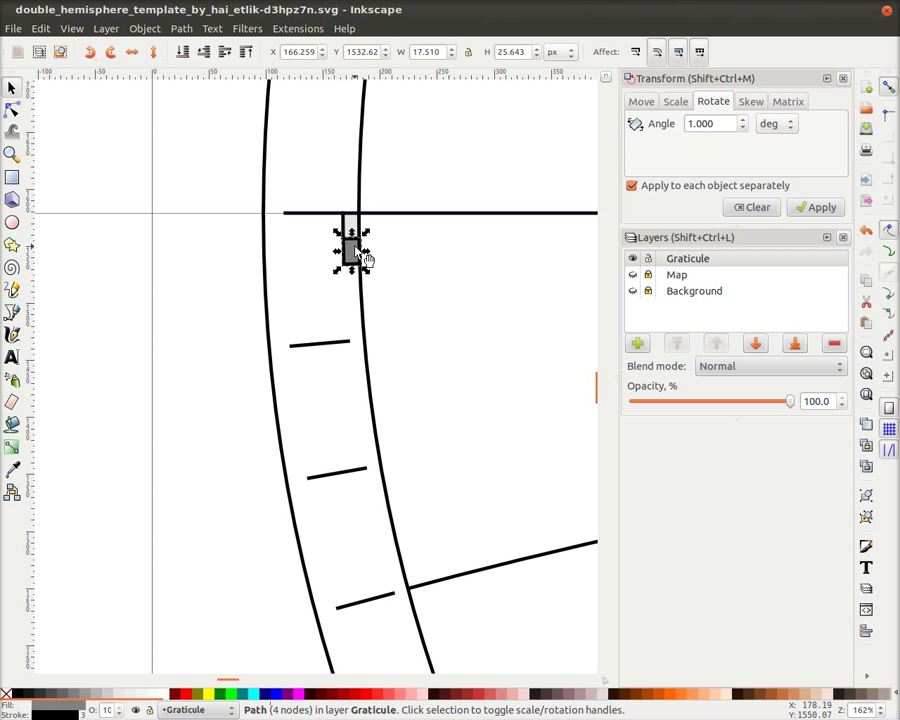
pyautogui.keyDown('shift'); pyautogui.click(366, 240); pyautogui.keyUp('shift')
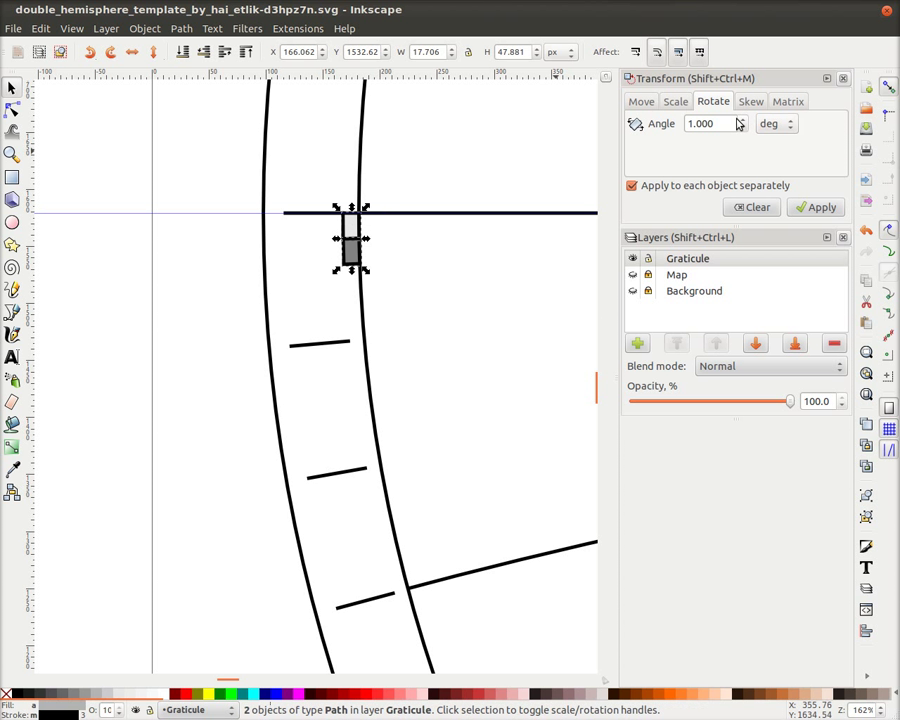
pyautogui.moveTo(732, 123); pyautogui.dragTo(615, 120)
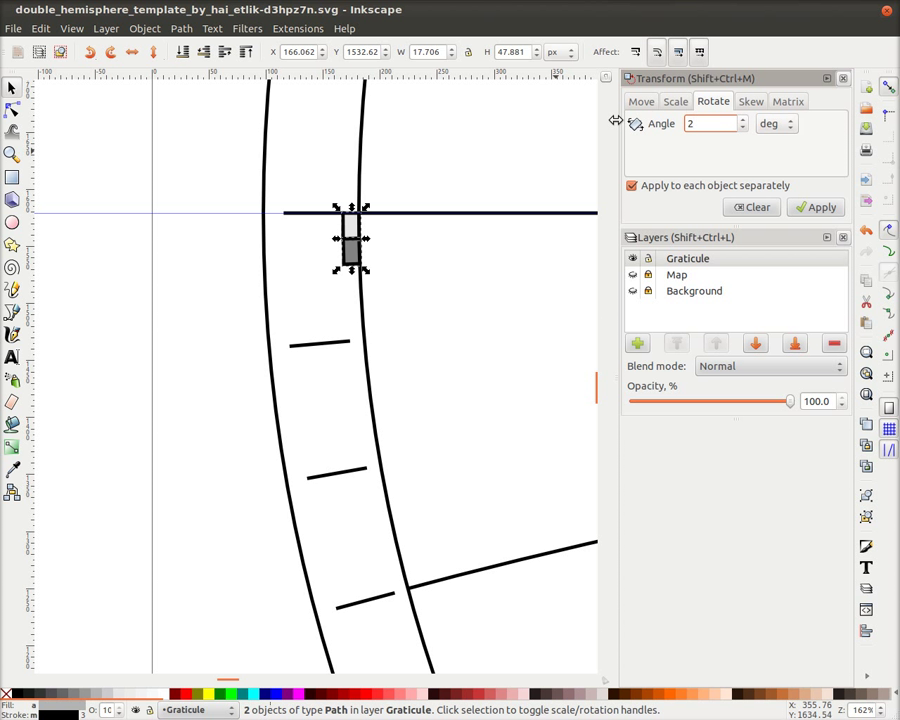
pyautogui.click(806, 209)
pyautogui.hotkey('ctrl', 'z')
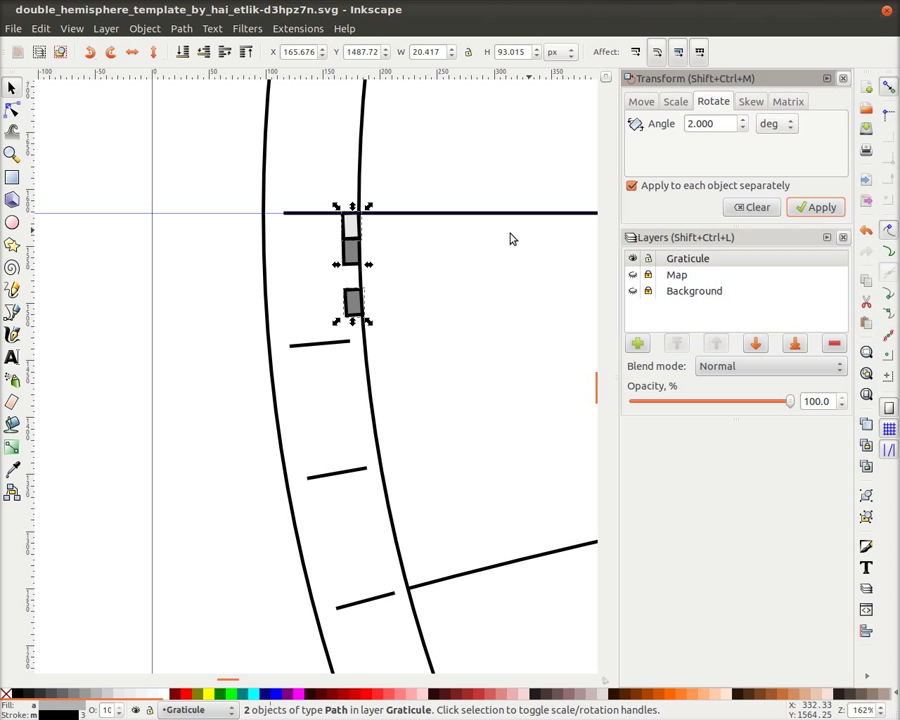
pyautogui.hotkey('ctrl', 'shift', 'z')
pyautogui.click(380, 261)
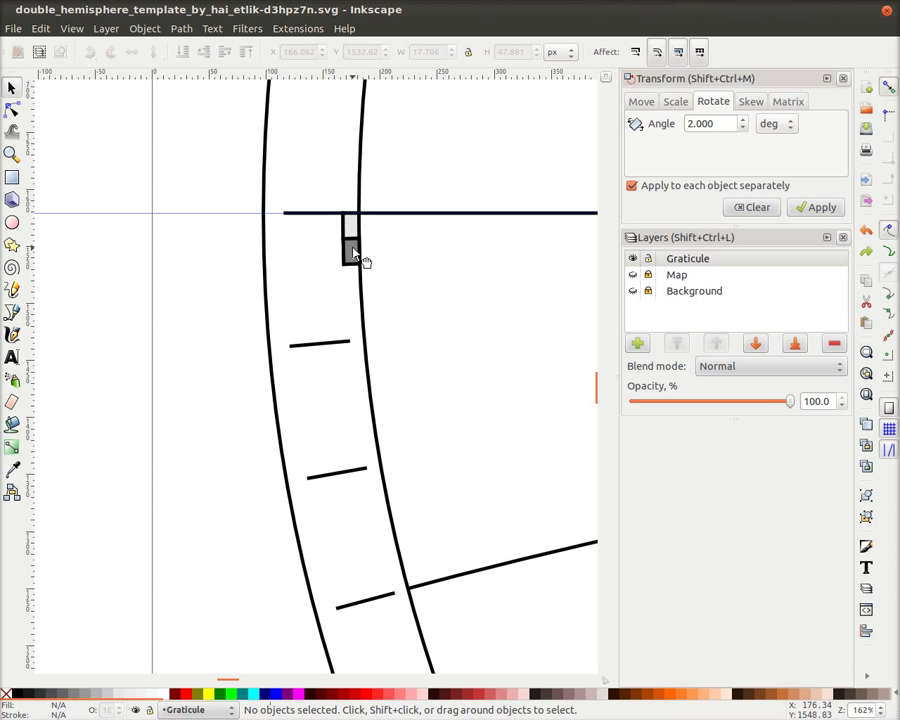
# Move the light grey segment's rotation centre onto the guide intersection at the hemisphere's centre.
pyautogui.click(368, 240)
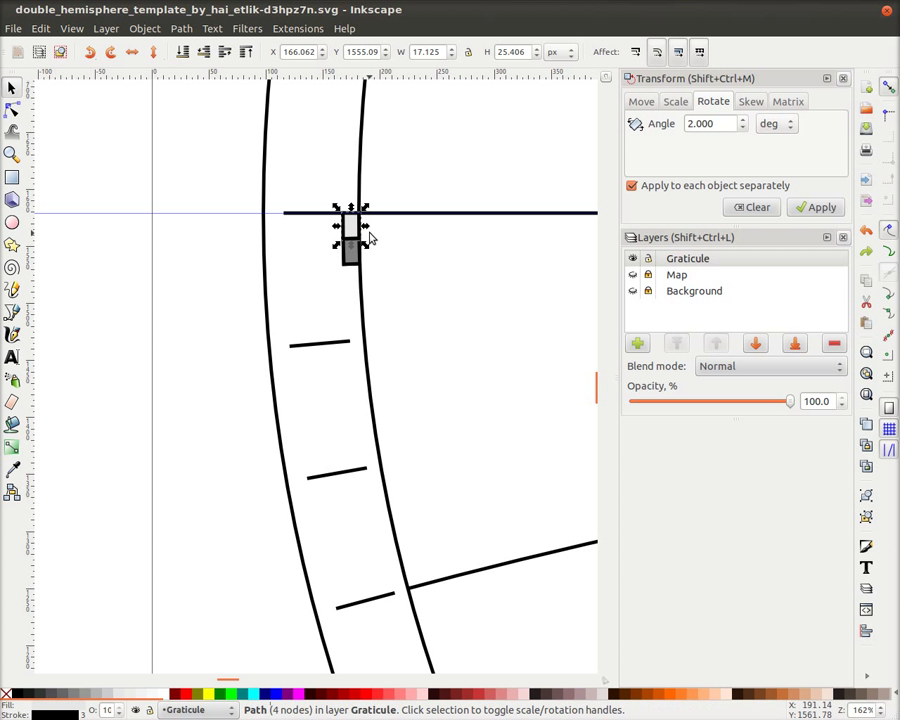
pyautogui.click(366, 240)
pyautogui.moveTo(352, 236); pyautogui.dragTo(395, 220)
pyautogui.moveTo(183, 227); pyautogui.dragTo(163, 218)
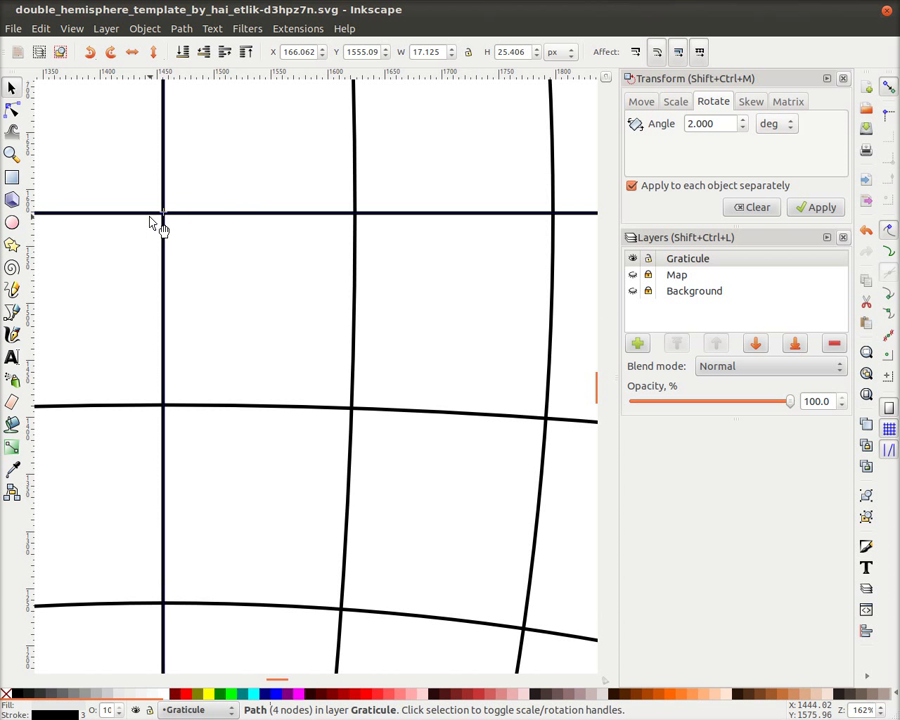
pyautogui.keyDown('ctrl'); pyautogui.scroll(4, 172, 266); pyautogui.keyUp('ctrl')
pyautogui.keyDown('ctrl'); pyautogui.scroll(2, 182, 285); pyautogui.keyUp('ctrl')
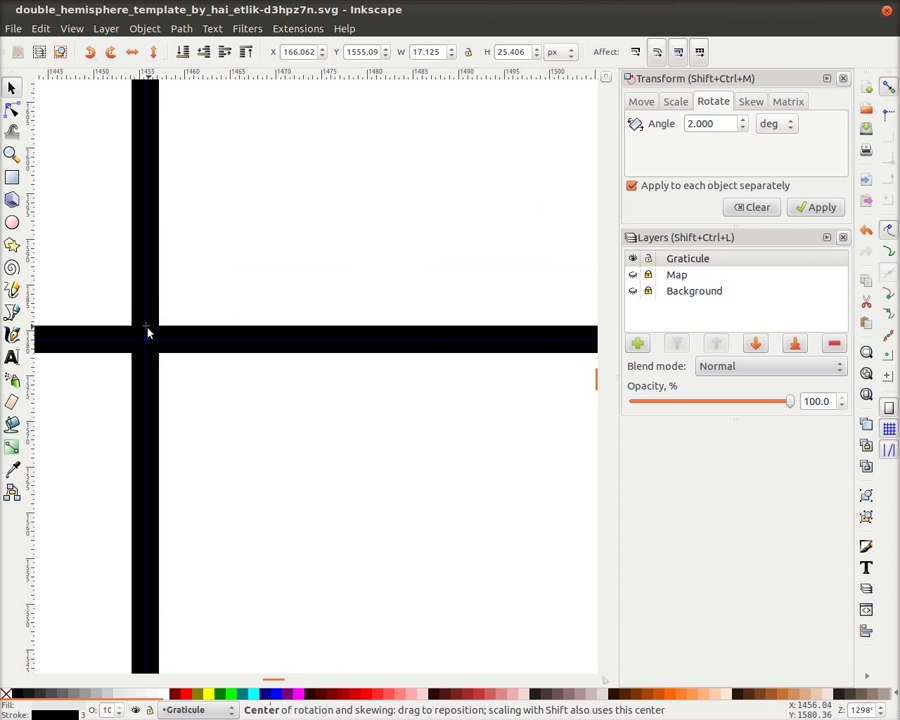
pyautogui.moveTo(146, 328); pyautogui.dragTo(149, 341)
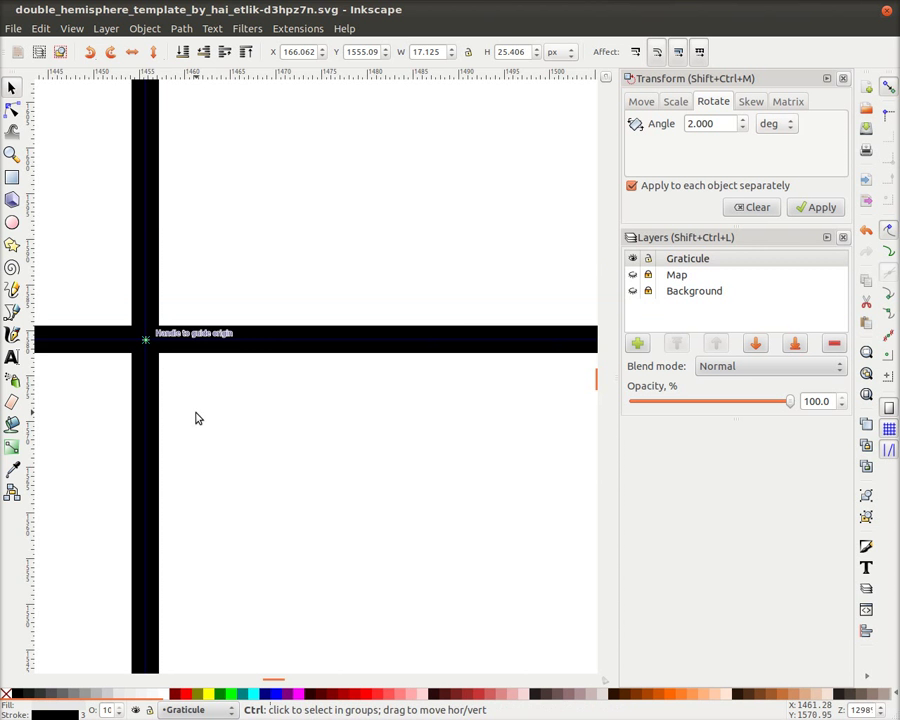
pyautogui.keyDown('ctrl'); pyautogui.scroll(-10, 192, 417); pyautogui.keyUp('ctrl')
pyautogui.keyDown('ctrl'); pyautogui.scroll(3, 161, 422); pyautogui.keyUp('ctrl')
pyautogui.keyDown('ctrl'); pyautogui.scroll(1, 262, 335); pyautogui.keyUp('ctrl')
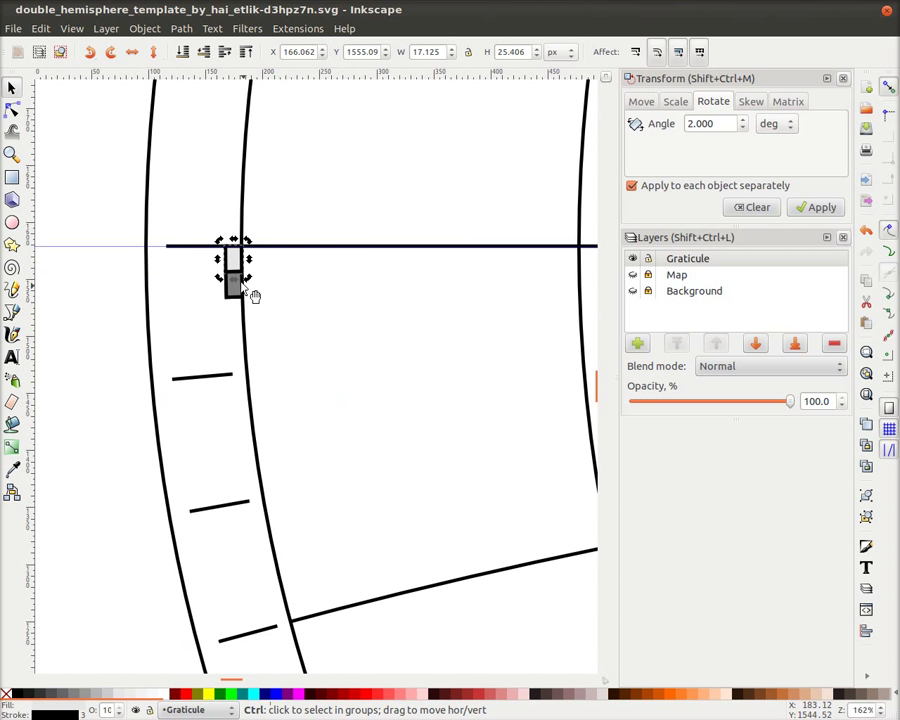
# Create six copies of the light and dark segment pair below the equator, each rotated a further 2 degrees around the hemisphere's centre.
pyautogui.keyDown('shift'); pyautogui.click(236, 294); pyautogui.keyUp('shift')
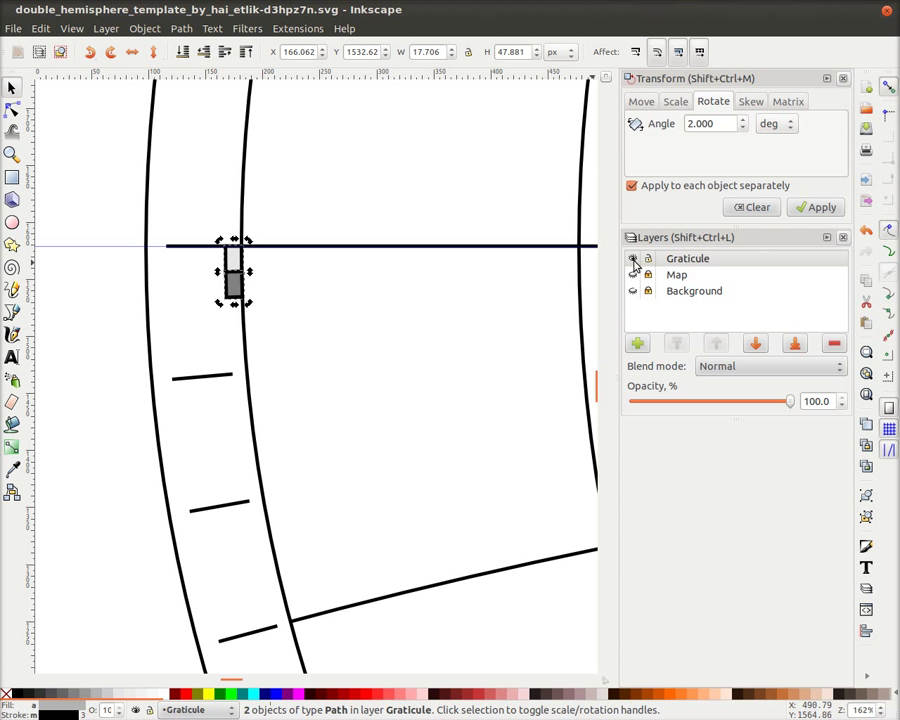
pyautogui.click(824, 207)
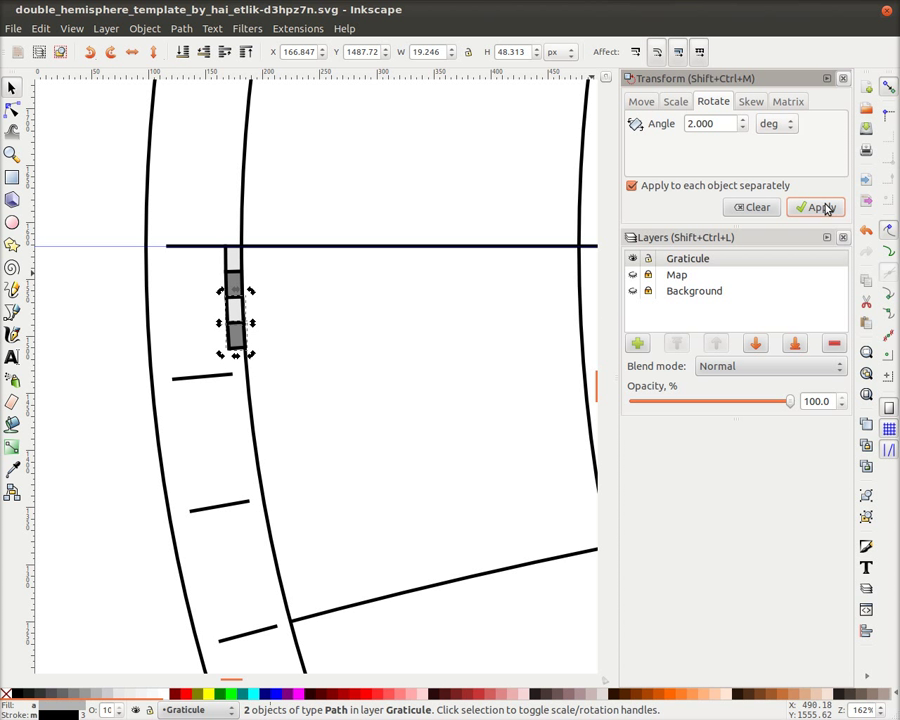
pyautogui.hotkey('ctrl', 'd')
pyautogui.click(824, 207)
pyautogui.hotkey('ctrl', 'd')
pyautogui.click(824, 207)
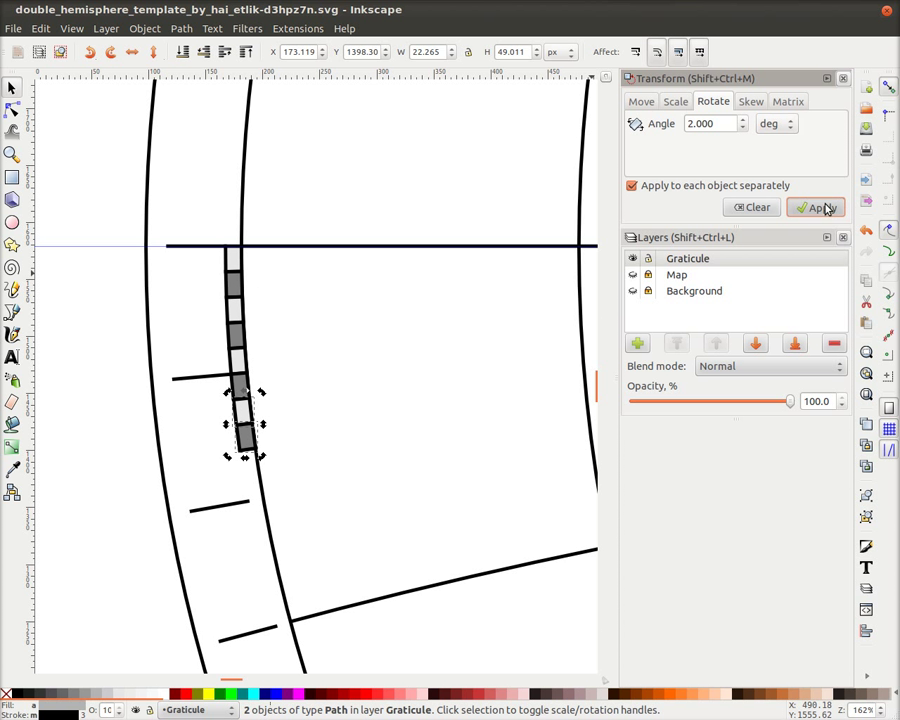
pyautogui.hotkey('ctrl', 'd')
pyautogui.click(824, 207)
pyautogui.hotkey('ctrl', 'd')
pyautogui.click(824, 207)
pyautogui.hotkey('ctrl', 'd')
pyautogui.click(824, 207)
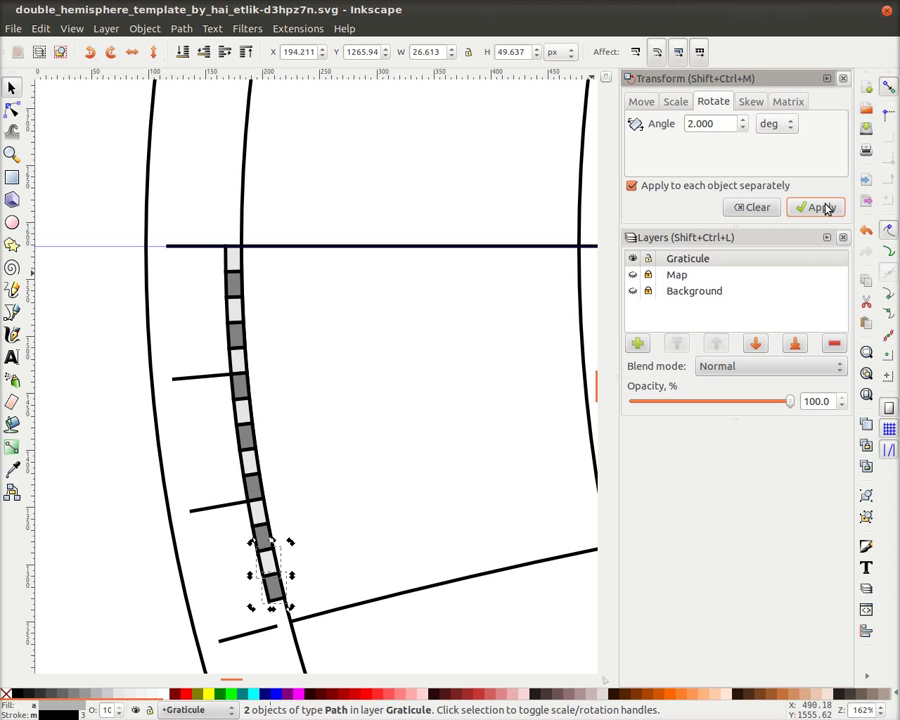
# Continue the segmented ring past the 20-degree tick with four more pair copies, each rotated another 2 degrees.
pyautogui.scroll(-6, 379, 409)
pyautogui.hscroll(2, 327, 271)
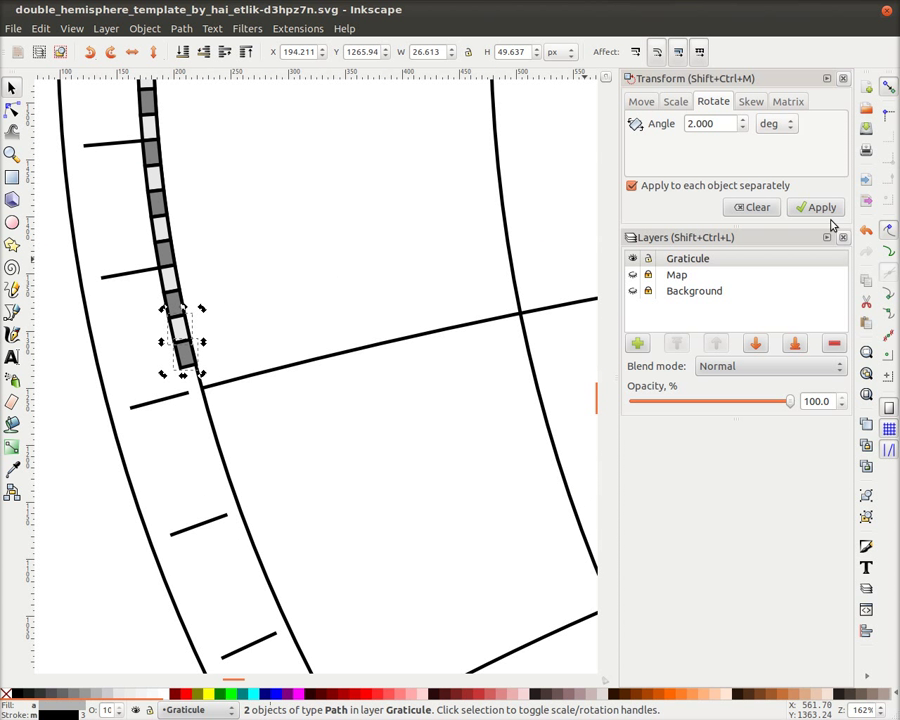
pyautogui.hotkey('ctrl', 'd')
pyautogui.click(822, 208)
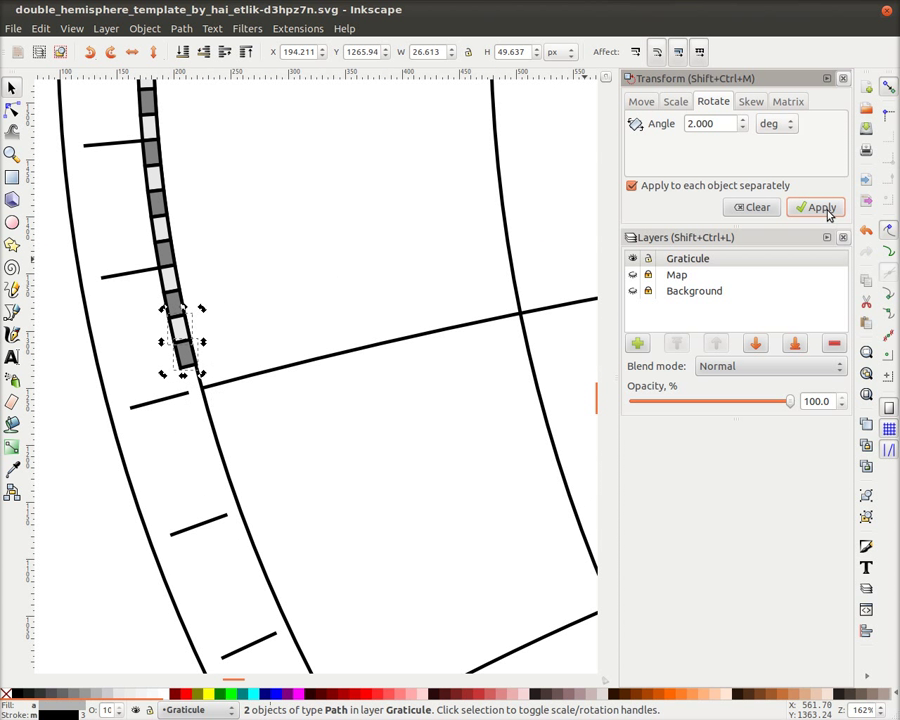
pyautogui.hotkey('ctrl', 'd')
pyautogui.click(824, 208)
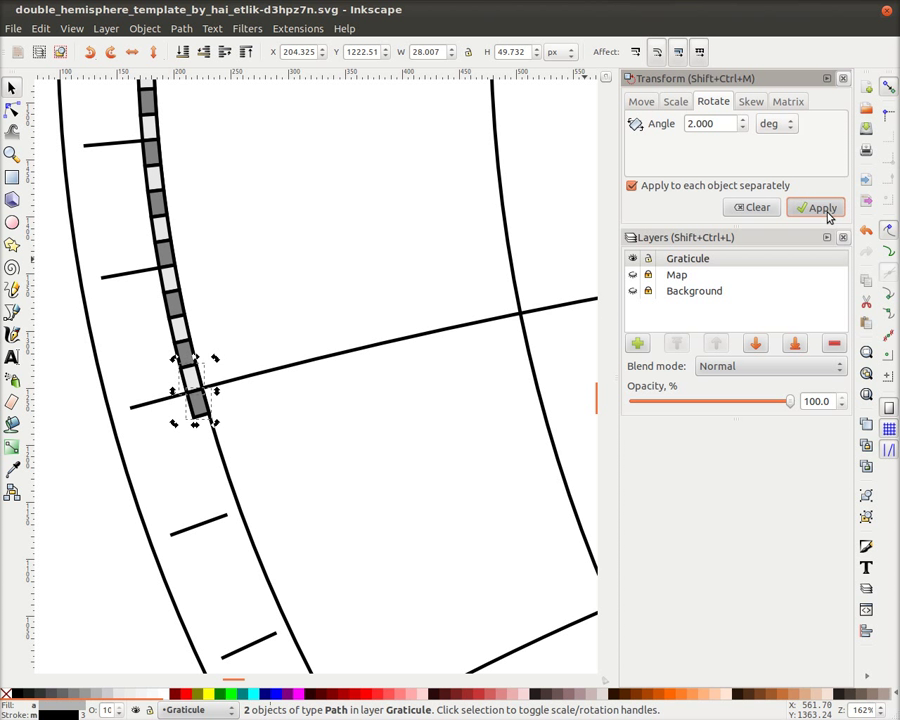
pyautogui.hotkey('ctrl', 'd')
pyautogui.click(824, 208)
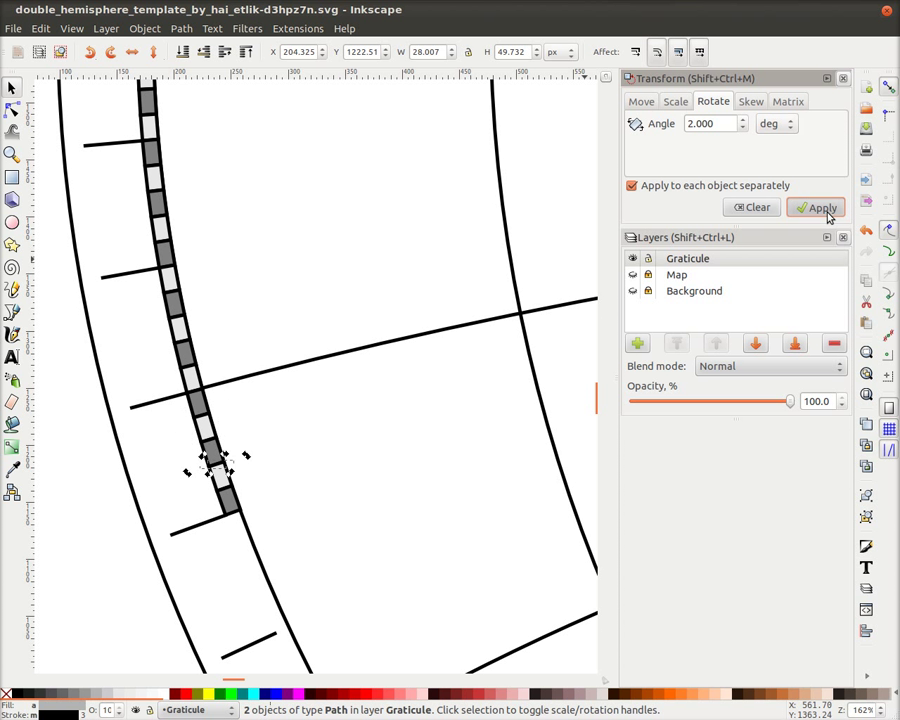
pyautogui.hotkey('ctrl', 'd')
pyautogui.click(828, 213)
# Extend the ring past the 25-degree tick with three further copies of the segment pair at 2-degree intervals.
pyautogui.moveTo(428, 562); pyautogui.dragTo(364, 408)
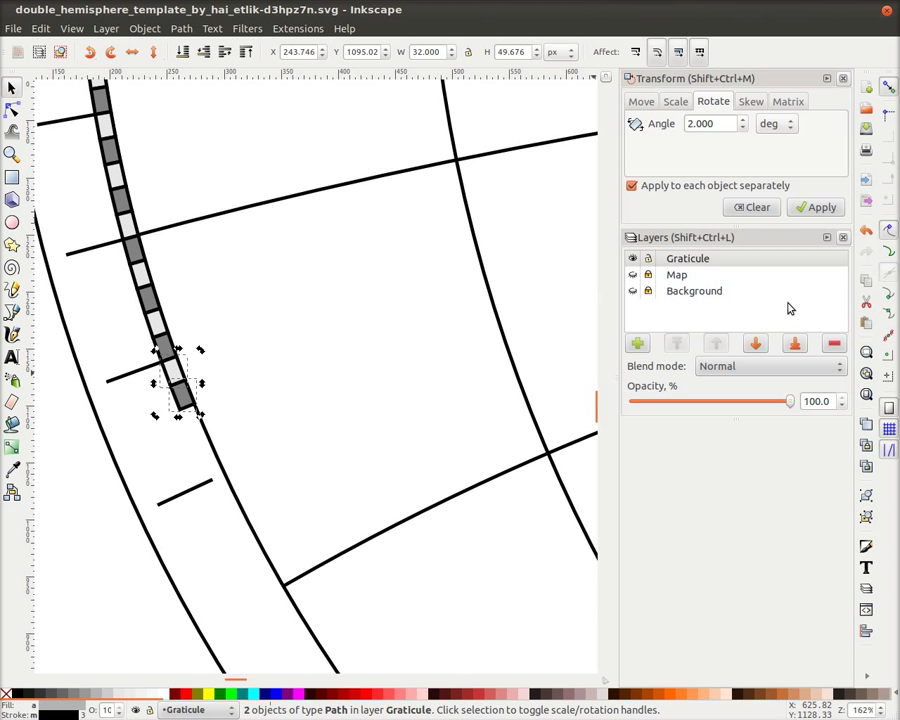
pyautogui.hotkey('ctrl', 'd')
pyautogui.click(820, 207)
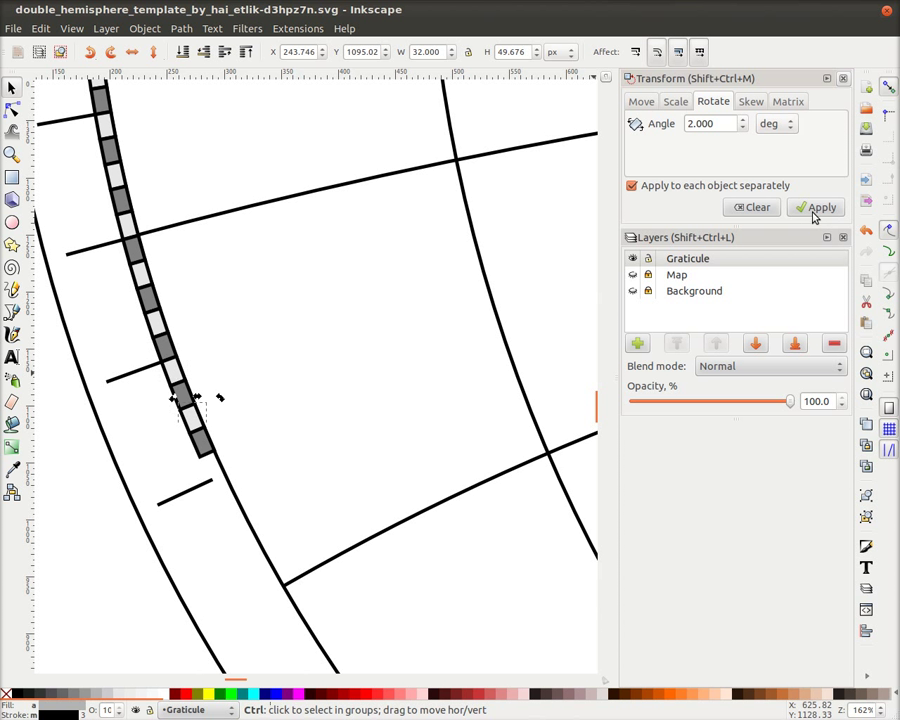
pyautogui.hotkey('ctrl', 'd')
pyautogui.click(820, 207)
pyautogui.hotkey('ctrl', 'd')
pyautogui.click(813, 213)
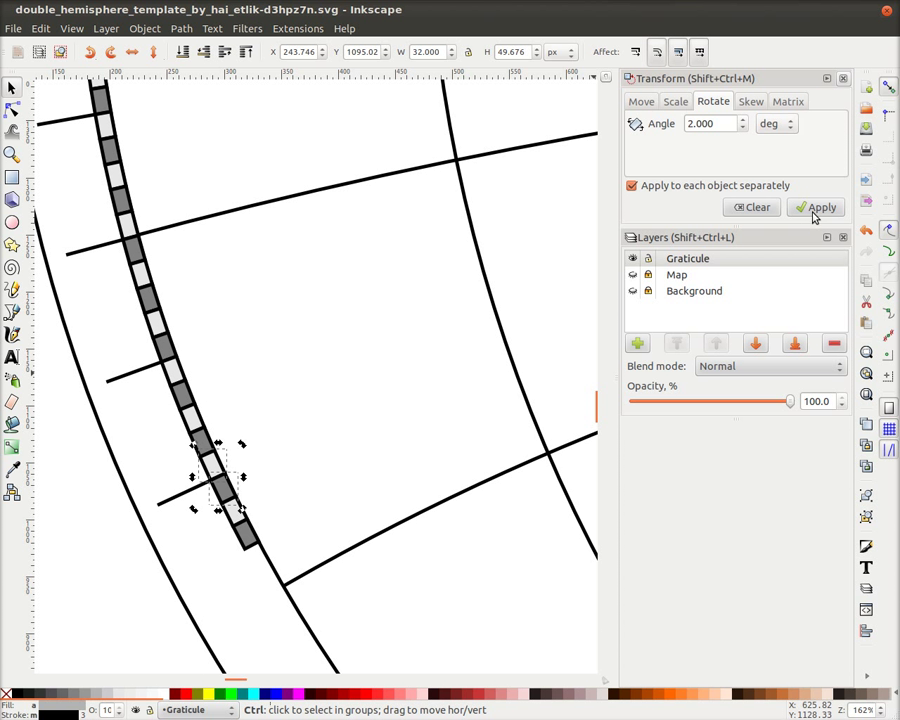
# Finish the 30-degree arc with one more segment pair copy rotated 2 degrees and group all of its ticks and segments.
pyautogui.hotkey('ctrl', 'd')
pyautogui.click(813, 213)
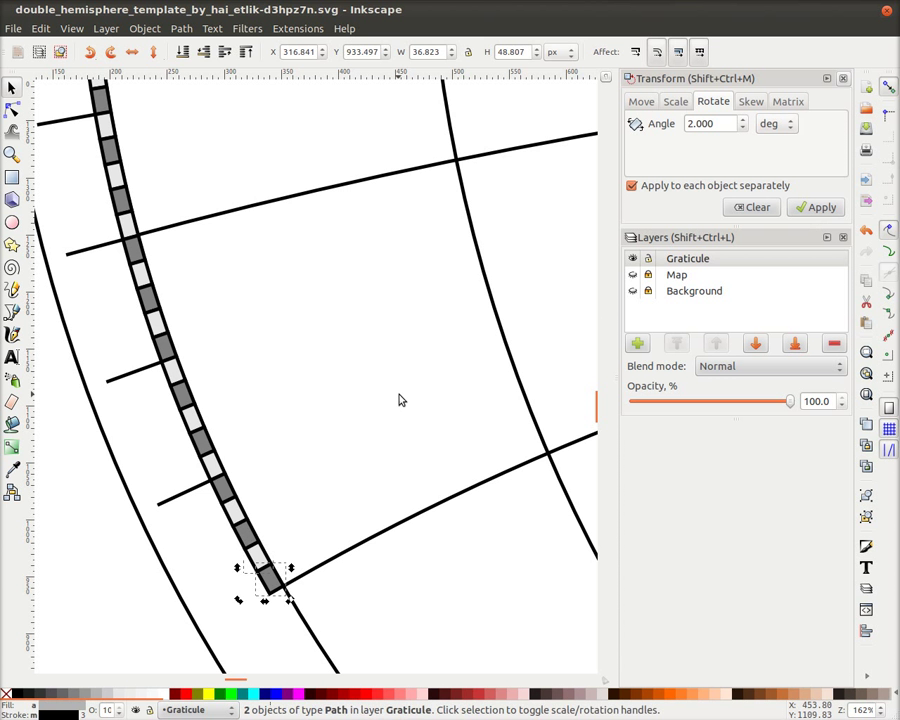
pyautogui.click(398, 393)
pyautogui.scroll(-1, 365, 393)
pyautogui.scroll(-2, 365, 393)
pyautogui.moveTo(138, 176); pyautogui.dragTo(356, 506)
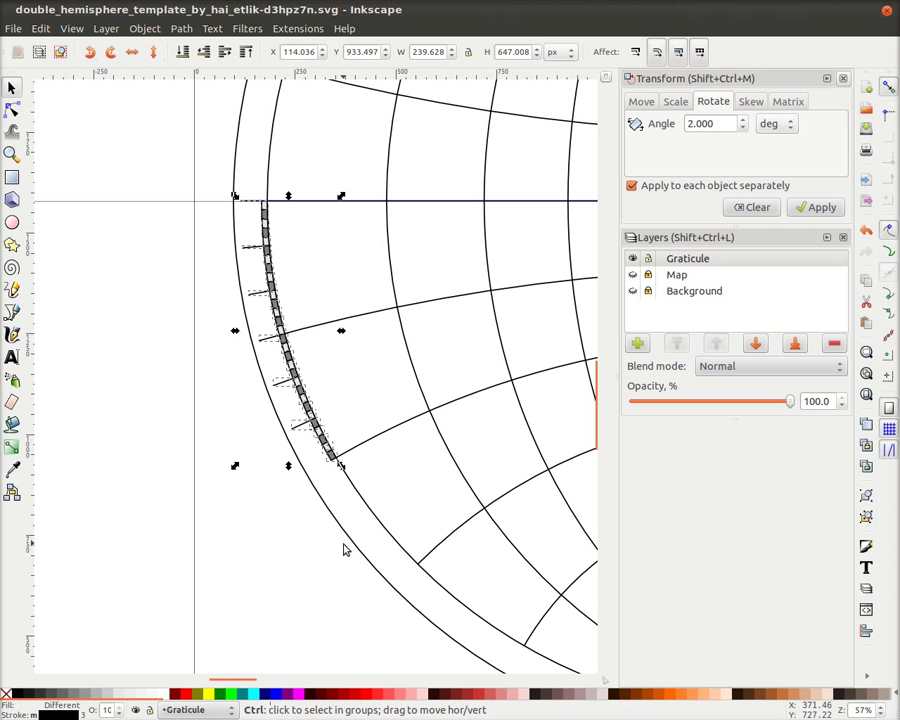
pyautogui.hotkey('ctrl', 'g')
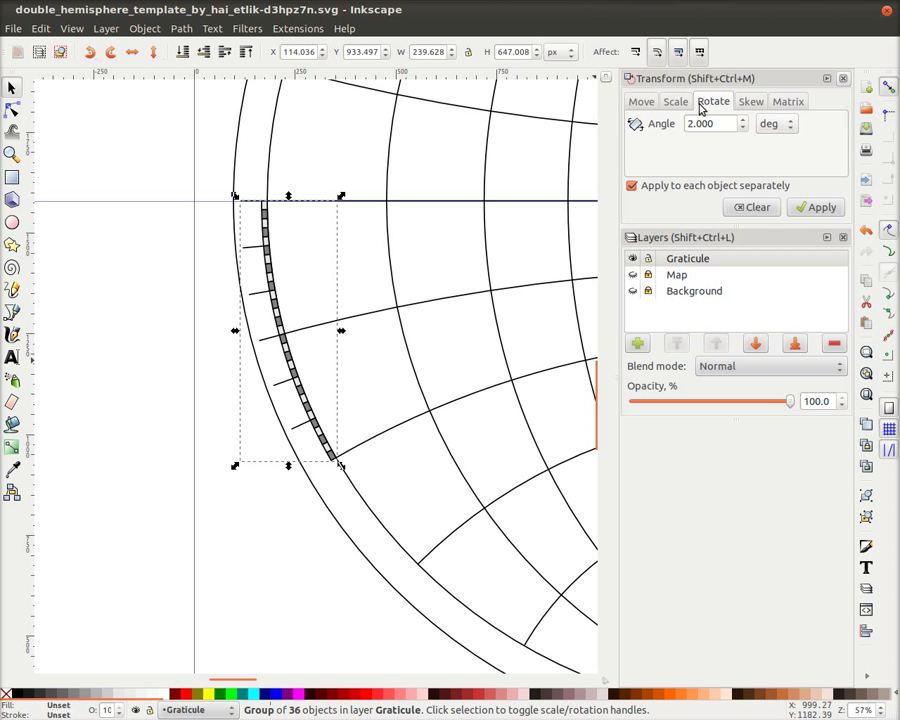
# Set the rotation angle to 30 degrees and move the group's rotation centre onto the guide intersection at the hemisphere's centre.
pyautogui.doubleClick(727, 124)
pyautogui.write('3')
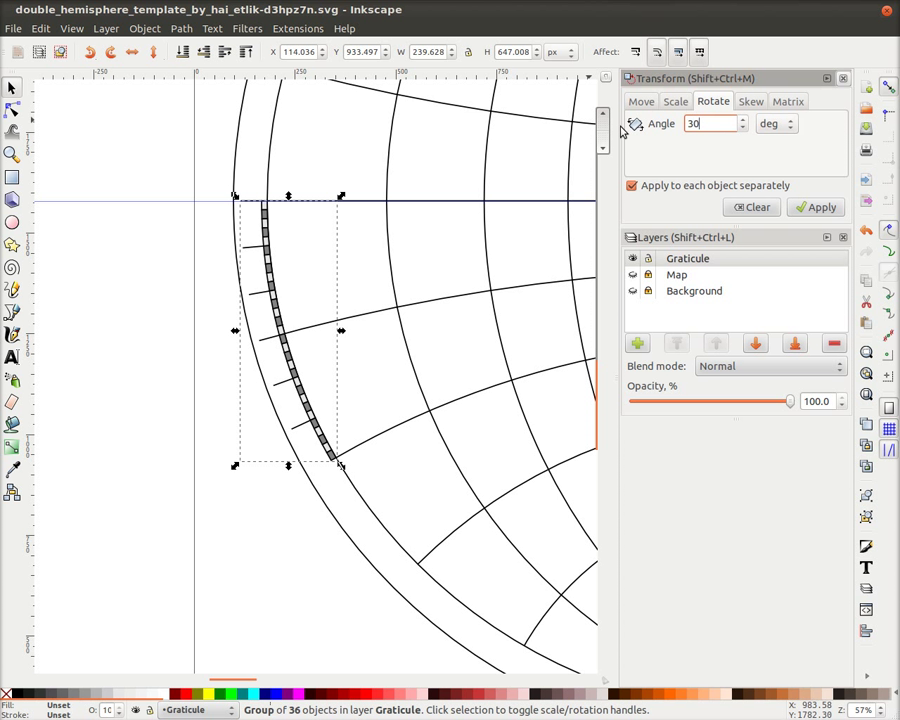
pyautogui.write('0')
pyautogui.click(138, 195)
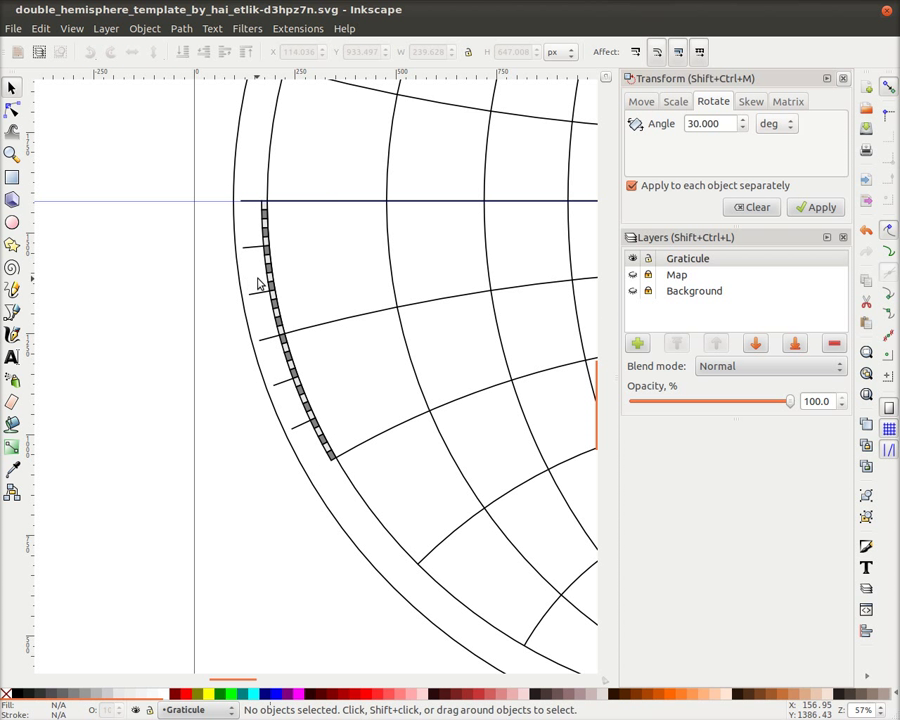
pyautogui.click(277, 306)
pyautogui.click(298, 340)
pyautogui.moveTo(296, 333); pyautogui.dragTo(574, 204)
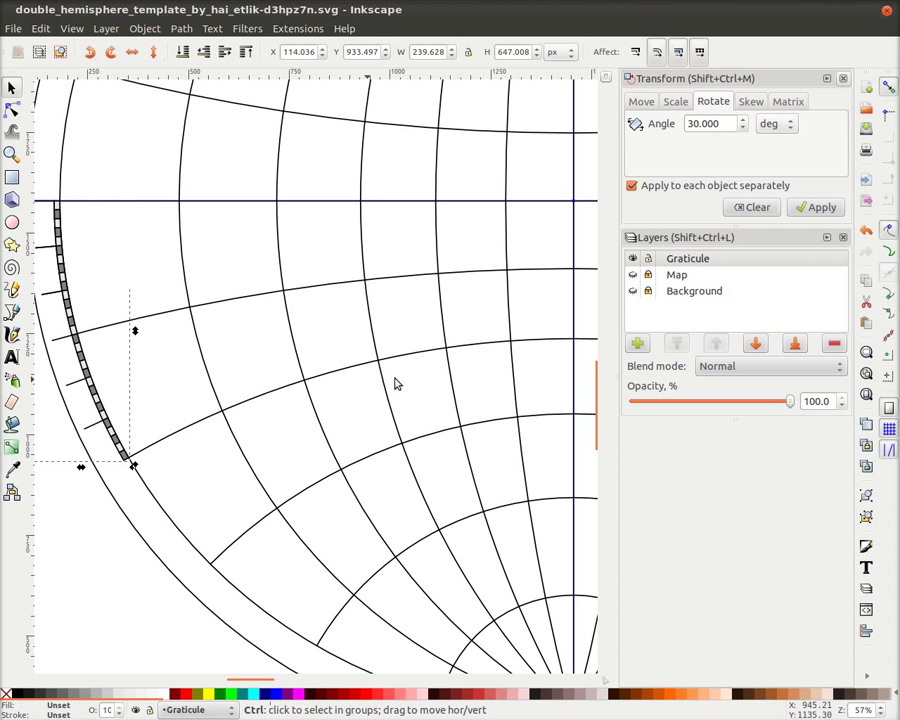
# Create two copies of the 30-degree group, each rotated a further 30 degrees, to extend the border to the south pole.
pyautogui.click(810, 209)
pyautogui.click(810, 209)
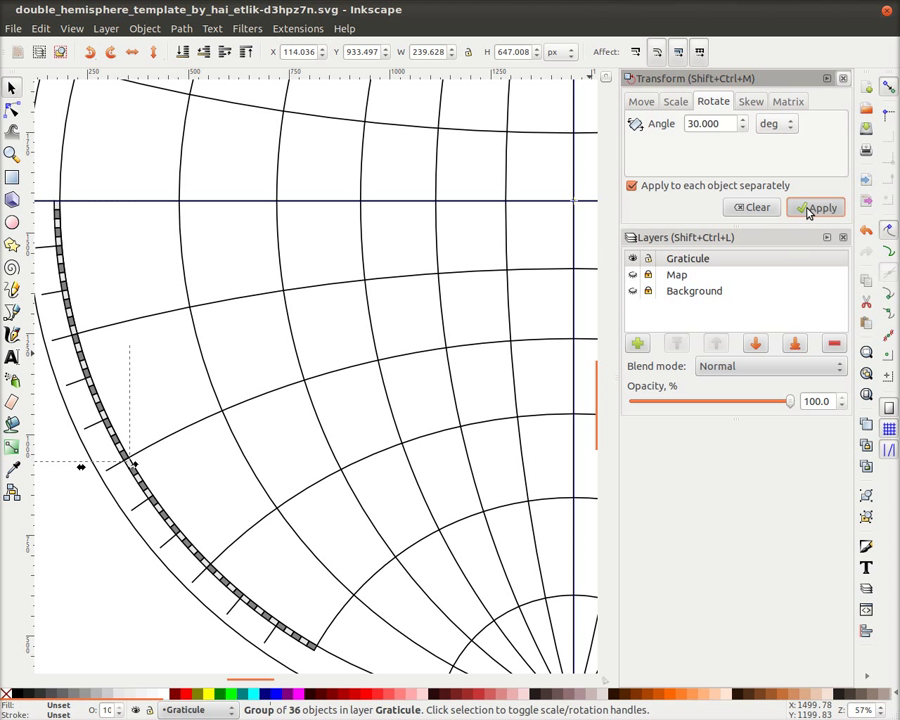
pyautogui.click(812, 209)
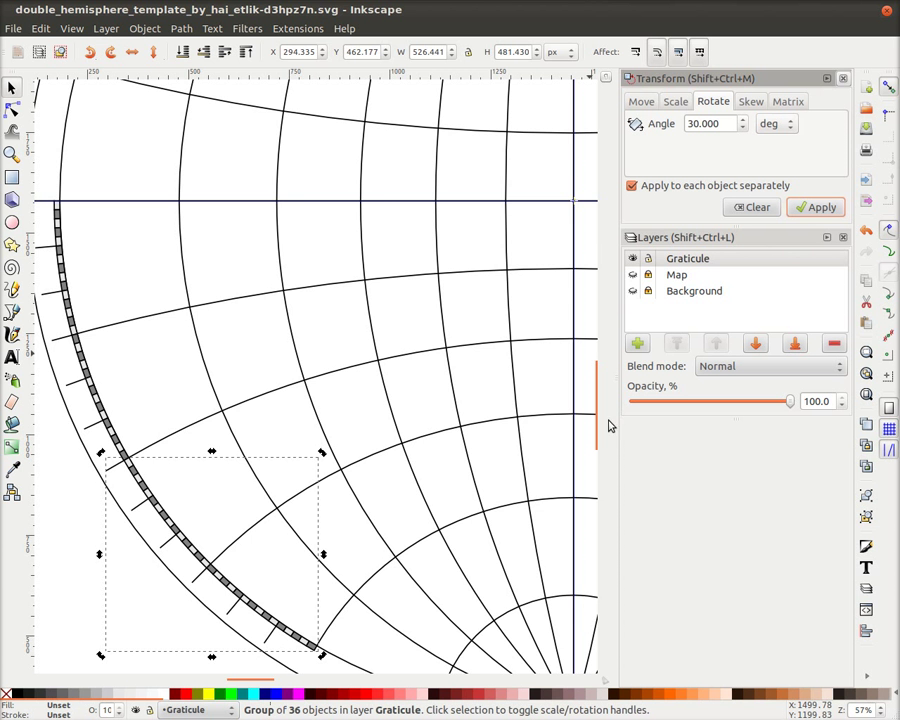
pyautogui.keyDown('ctrl'); pyautogui.scroll(-2, 549, 443); pyautogui.keyUp('ctrl')
pyautogui.hotkey('ctrl', 'd')
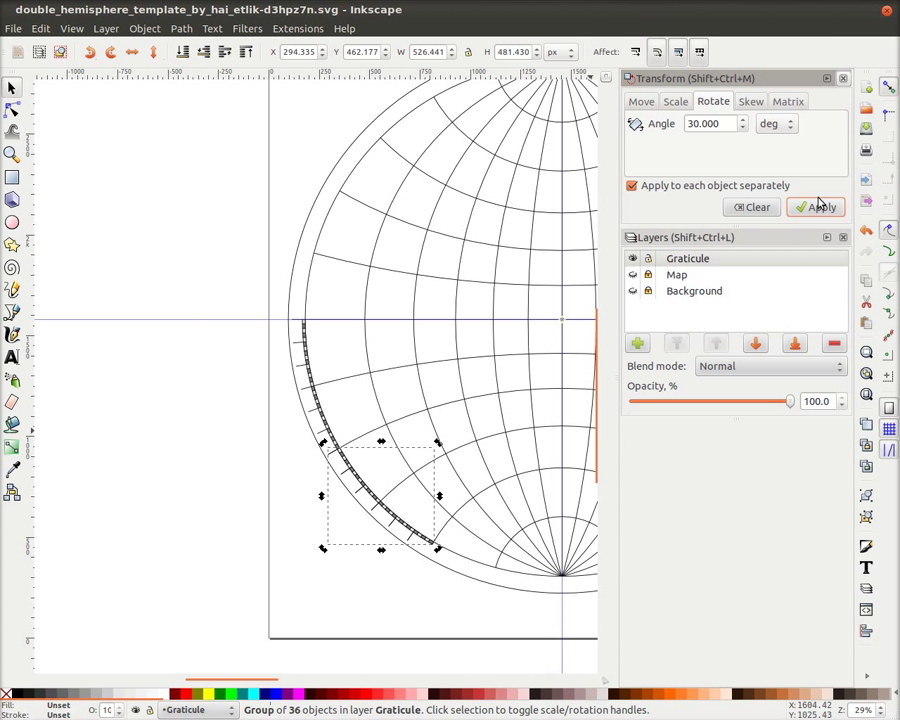
pyautogui.click(817, 207)
# Select the three 30-degree groups and rotate a duplicate of them 90 degrees into the lower-right quadrant of the left hemisphere.
pyautogui.moveTo(471, 421); pyautogui.dragTo(322, 379)
pyautogui.hscroll(2, 322, 385)
pyautogui.scroll(-1, 322, 385)
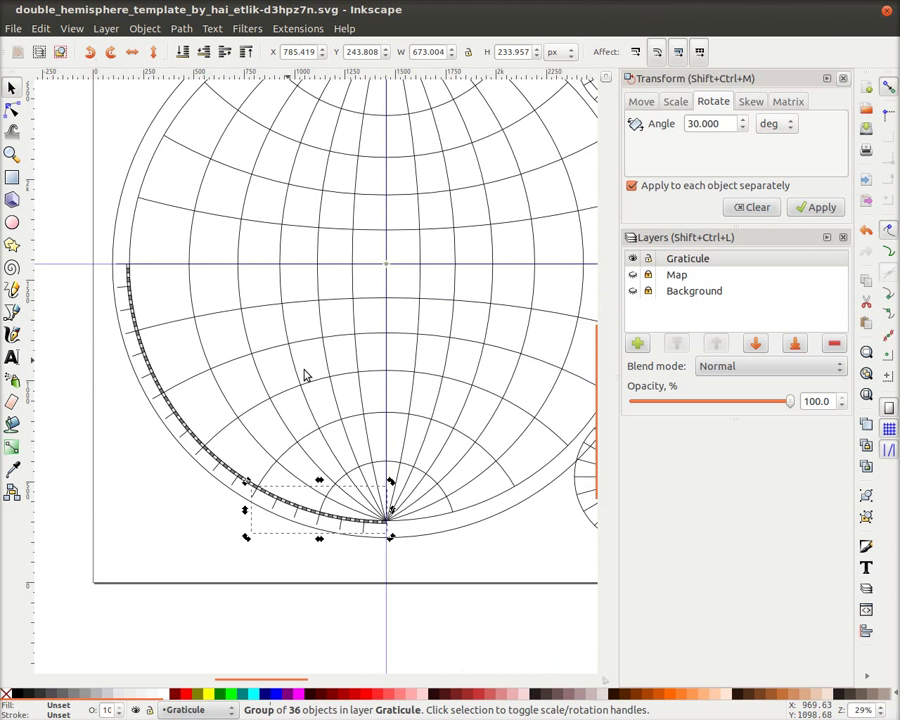
pyautogui.keyDown('shift'); pyautogui.click(128, 336); pyautogui.keyUp('shift')
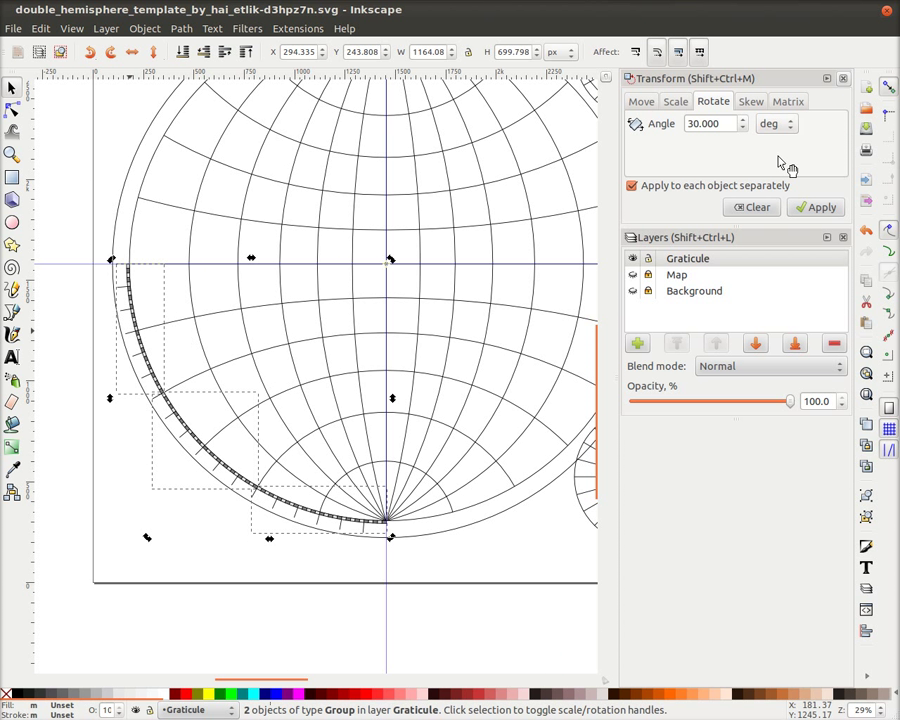
pyautogui.moveTo(729, 123); pyautogui.dragTo(550, 121)
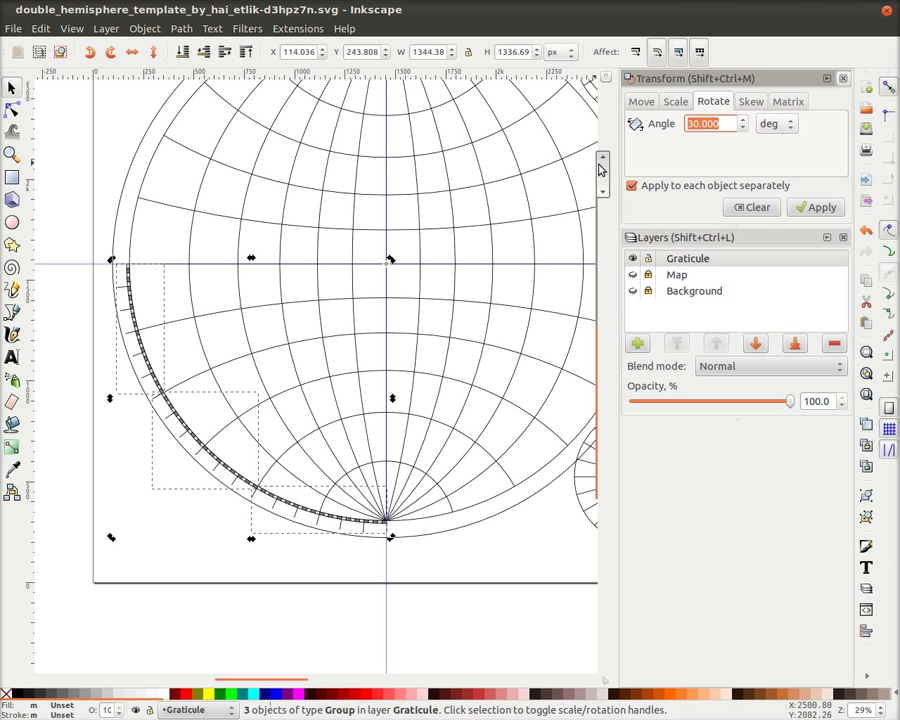
pyautogui.write('90')
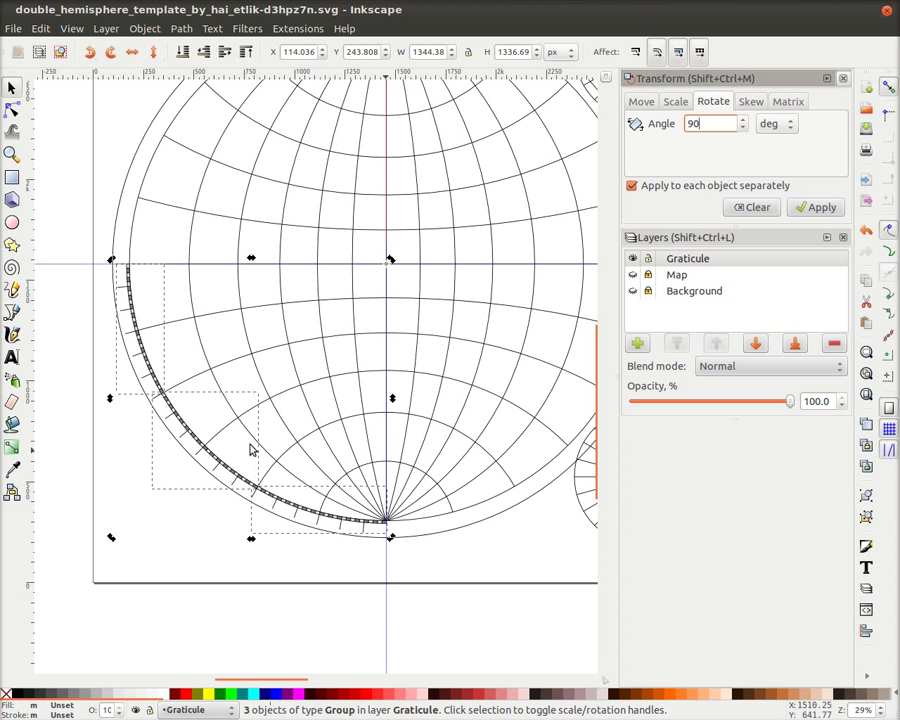
pyautogui.click(812, 210)
pyautogui.click(802, 208)
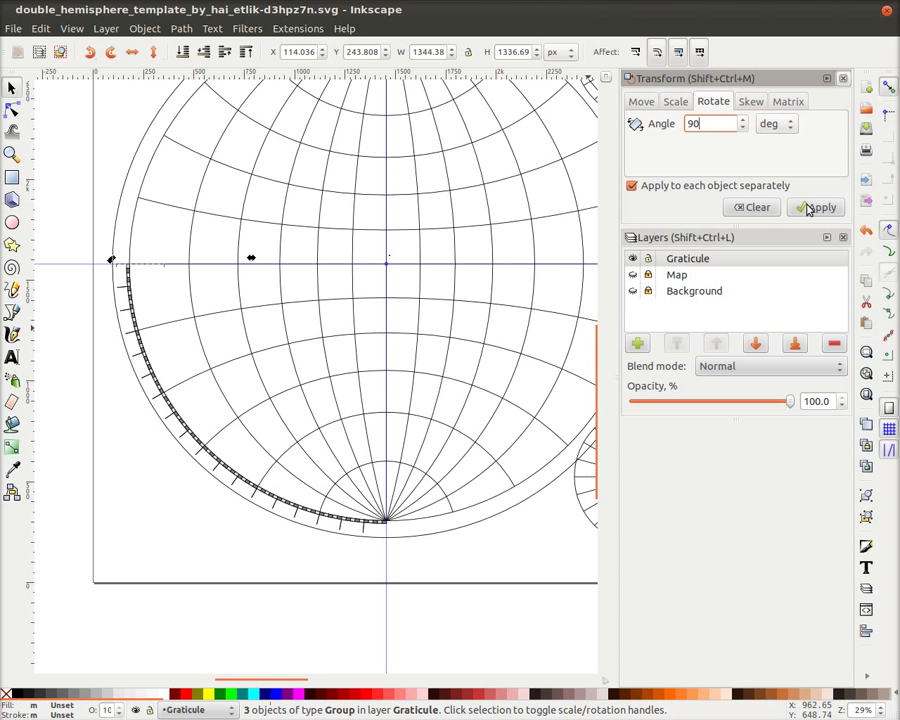
pyautogui.click(809, 208)
# Close the ring around the upper half of the hemisphere with two more quadrant copies, each rotated a further 90 degrees.
pyautogui.moveTo(519, 300); pyautogui.dragTo(225, 430)
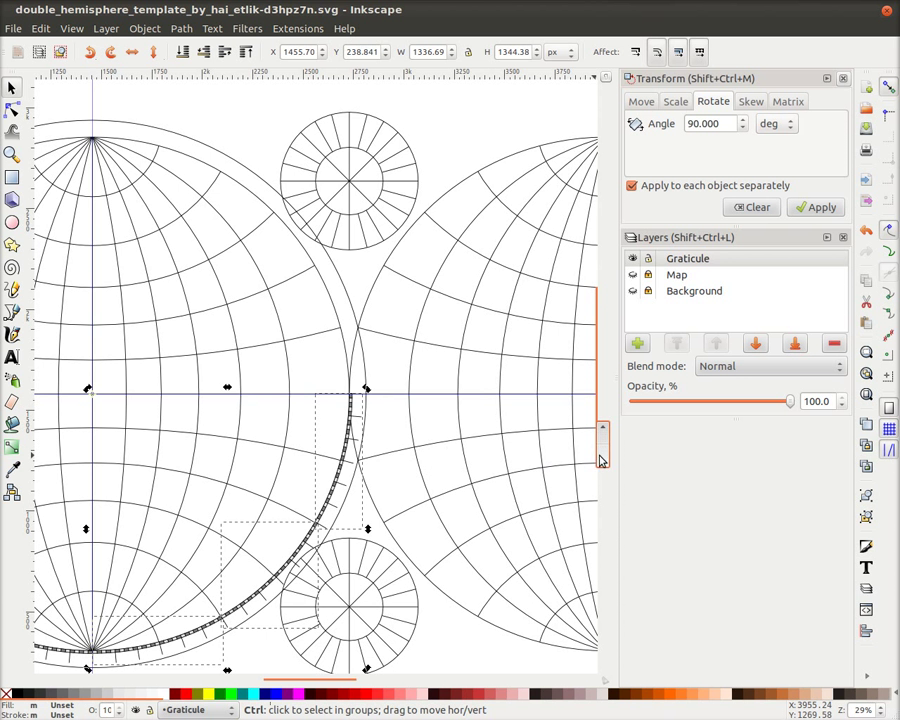
pyautogui.click(815, 209)
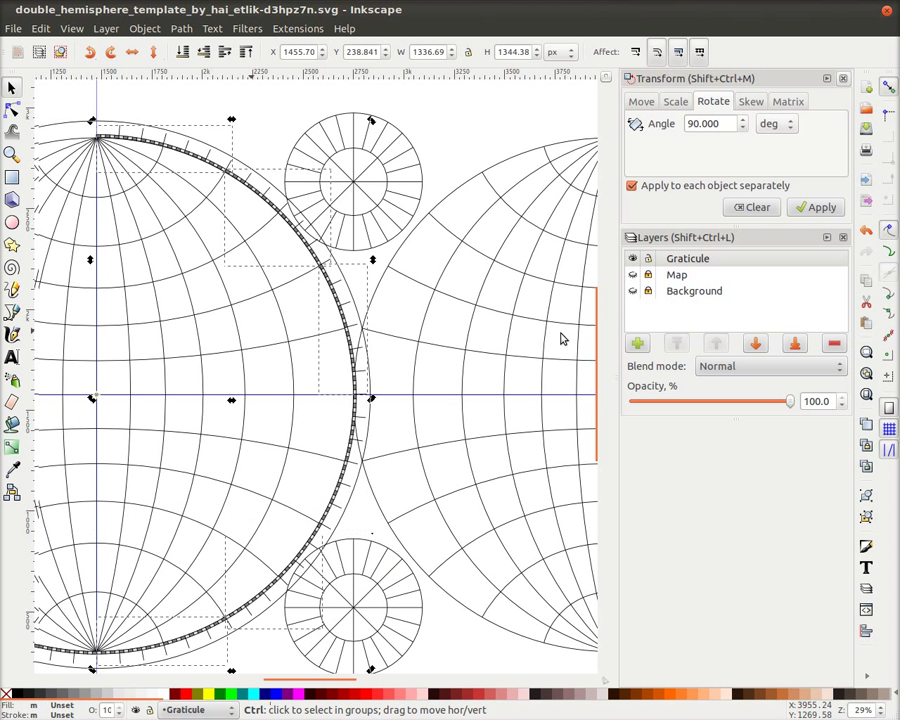
pyautogui.hotkey('ctrl', 'd')
pyautogui.click(834, 209)
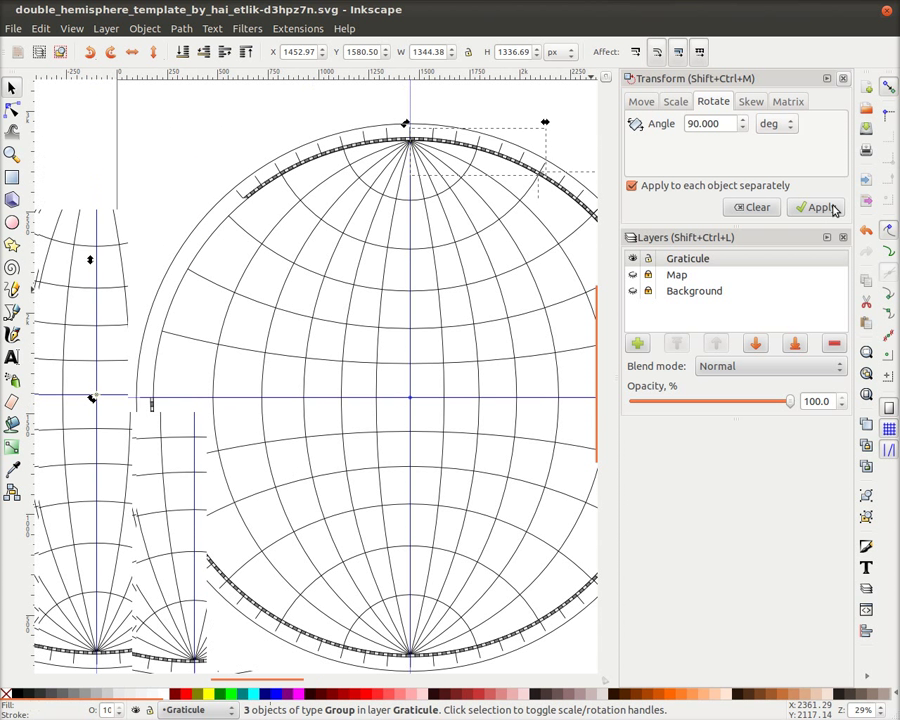
# Group the left hemisphere's border circles together with all of its tick and segment groups.
pyautogui.scroll(-2, 484, 428)
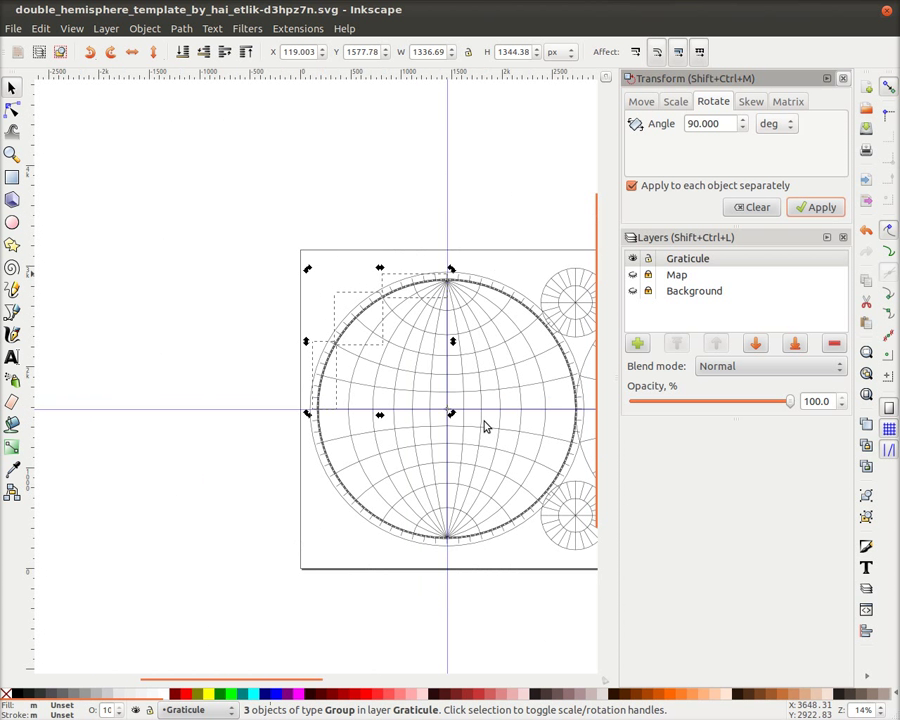
pyautogui.click(474, 206)
pyautogui.moveTo(490, 406); pyautogui.dragTo(471, 370)
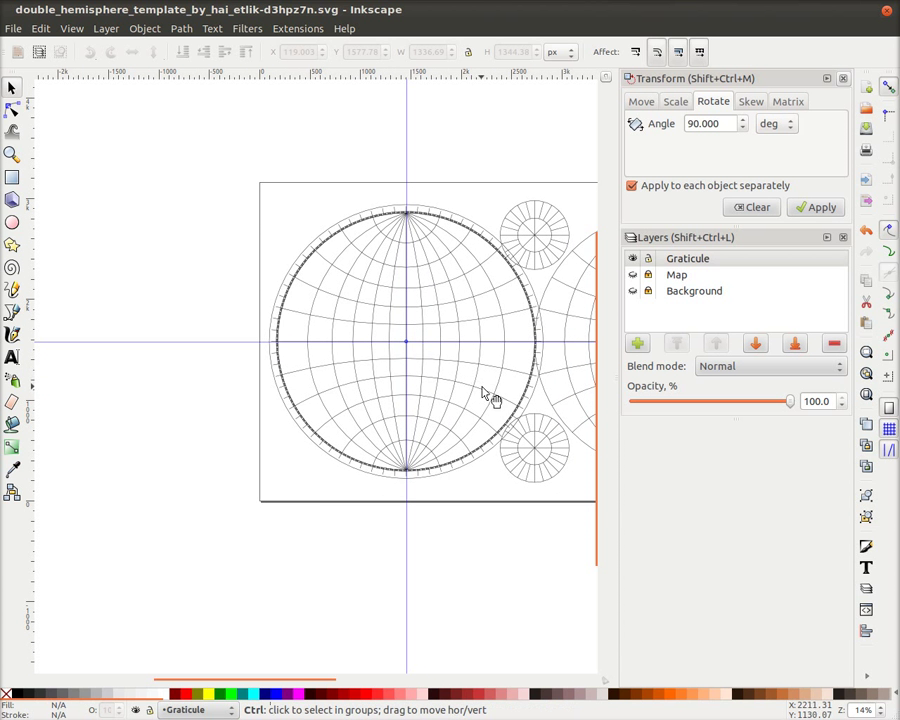
pyautogui.scroll(2, 452, 354)
pyautogui.scroll(-1, 452, 354)
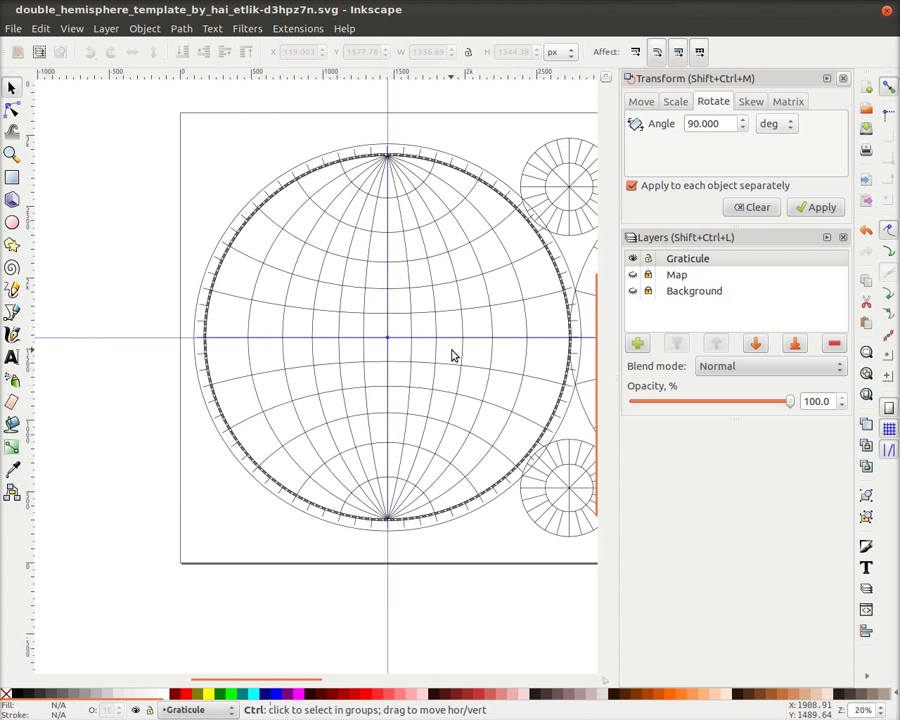
pyautogui.moveTo(493, 372); pyautogui.dragTo(444, 355)
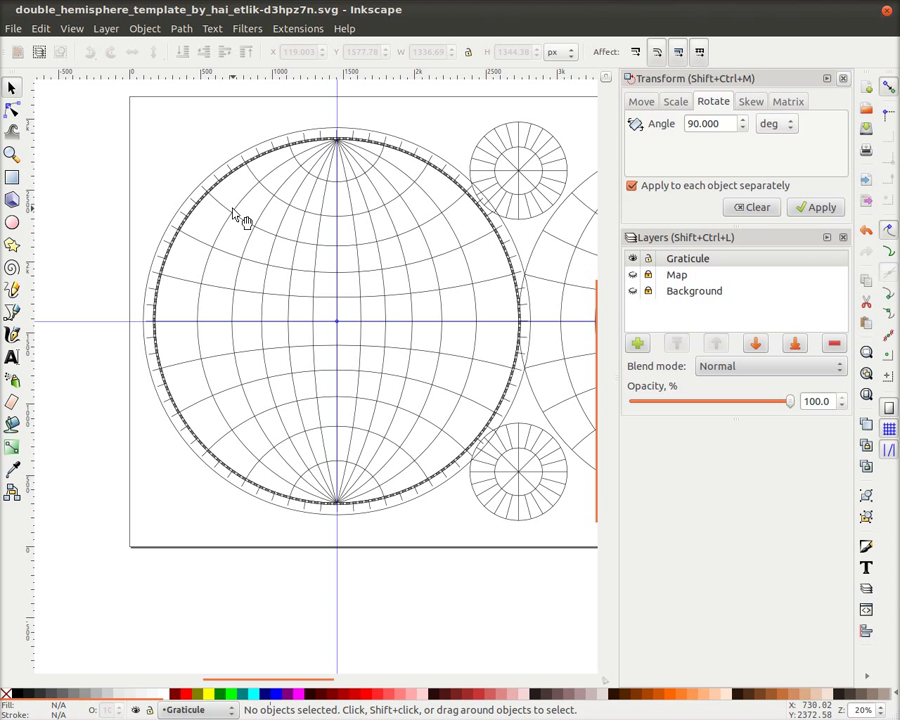
pyautogui.moveTo(100, 110); pyautogui.dragTo(540, 550)
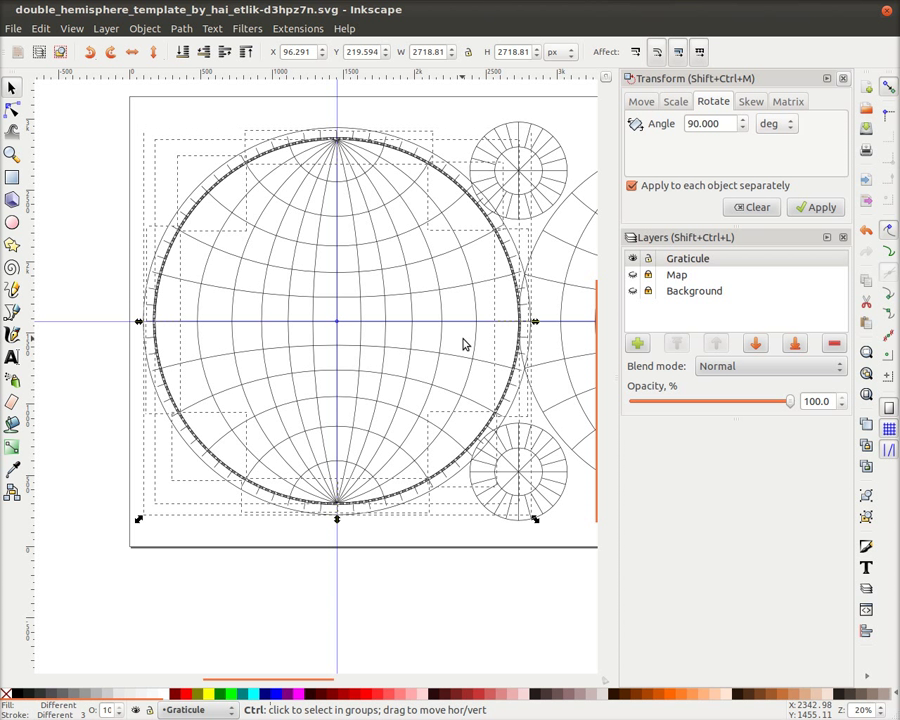
pyautogui.hotkey('ctrl', 'g')
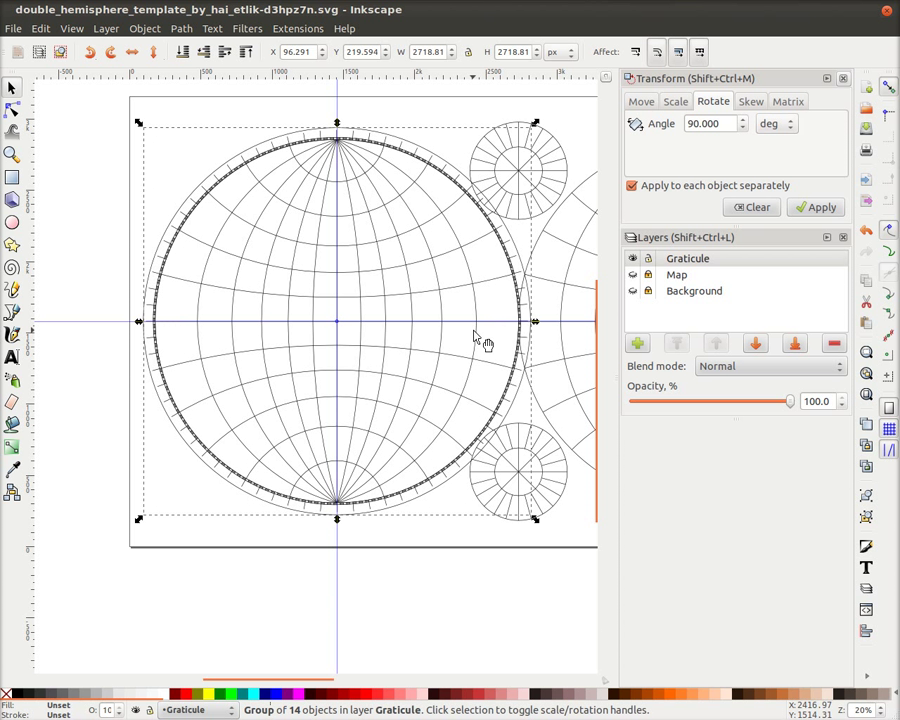
pyautogui.moveTo(432, 279); pyautogui.dragTo(212, 338)
pyautogui.moveTo(279, 568); pyautogui.dragTo(561, 404)
pyautogui.hotkey('ctrl', 'z')
# Delete the plain outline circle around the right hemisphere's graticule.
pyautogui.moveTo(546, 458); pyautogui.dragTo(34, 483)
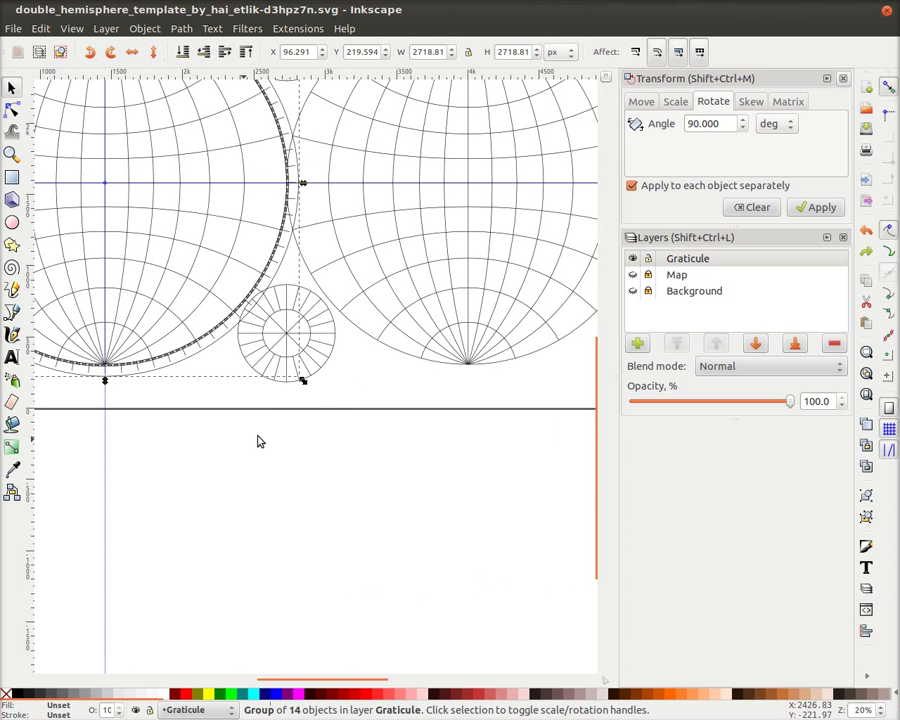
pyautogui.click(394, 352)
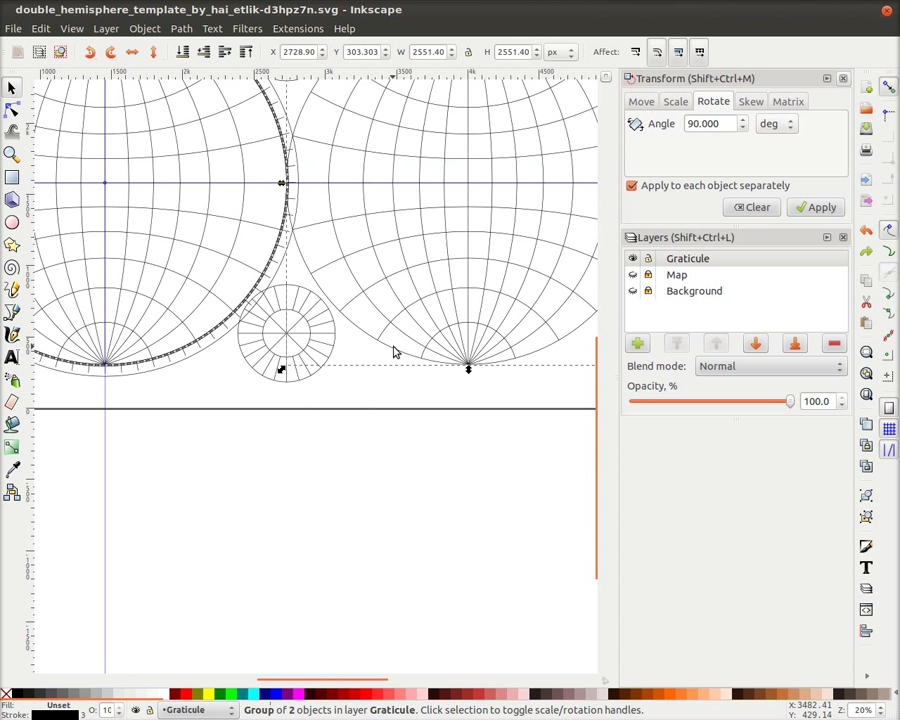
pyautogui.press('Escape')
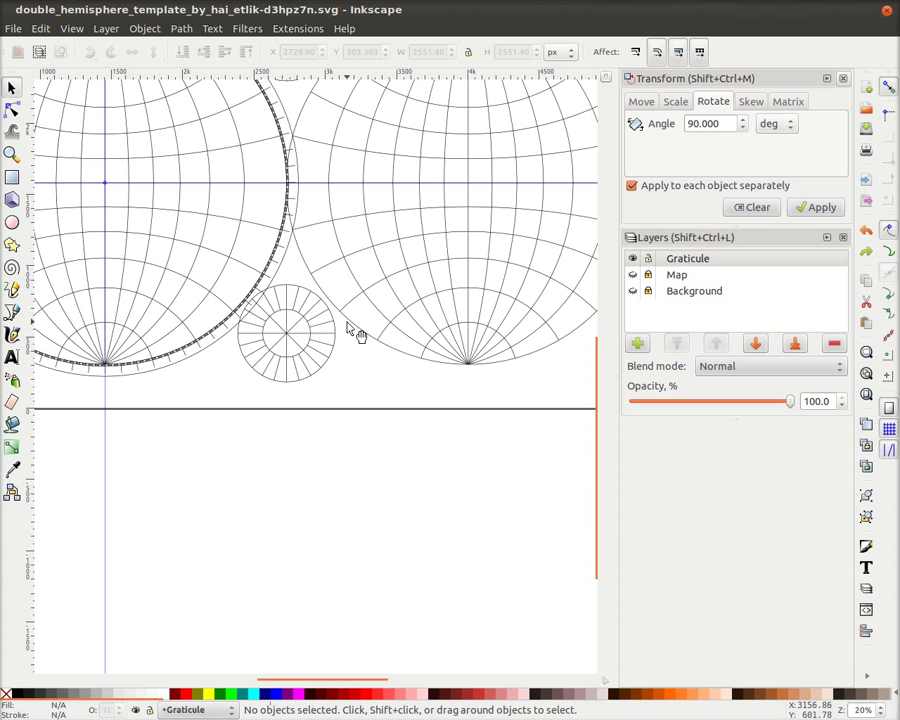
pyautogui.keyDown('ctrl'); pyautogui.click(426, 304); pyautogui.keyUp('ctrl')
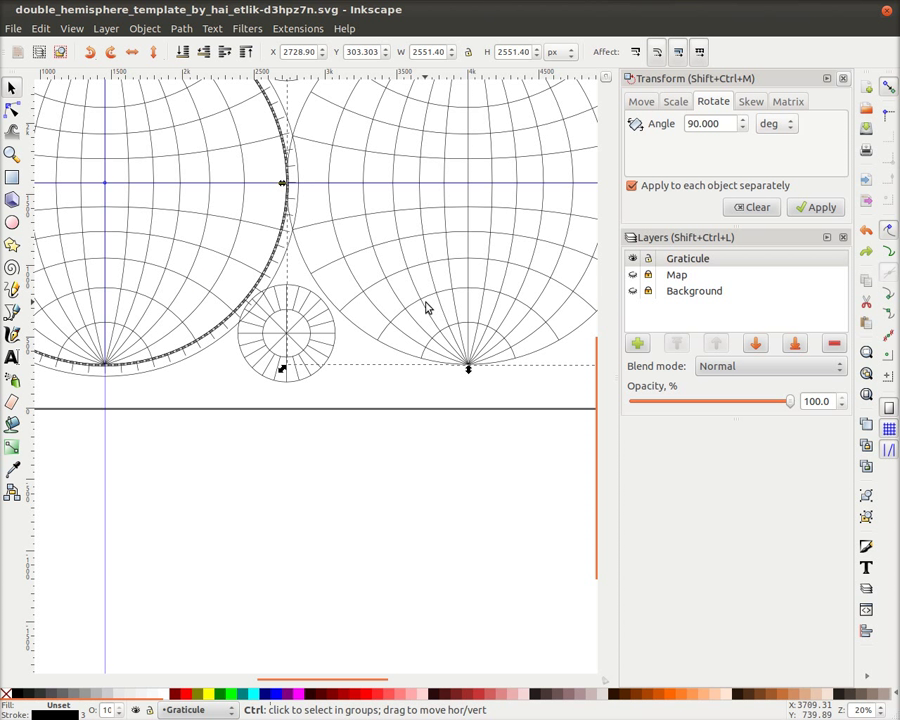
pyautogui.press('Delete')
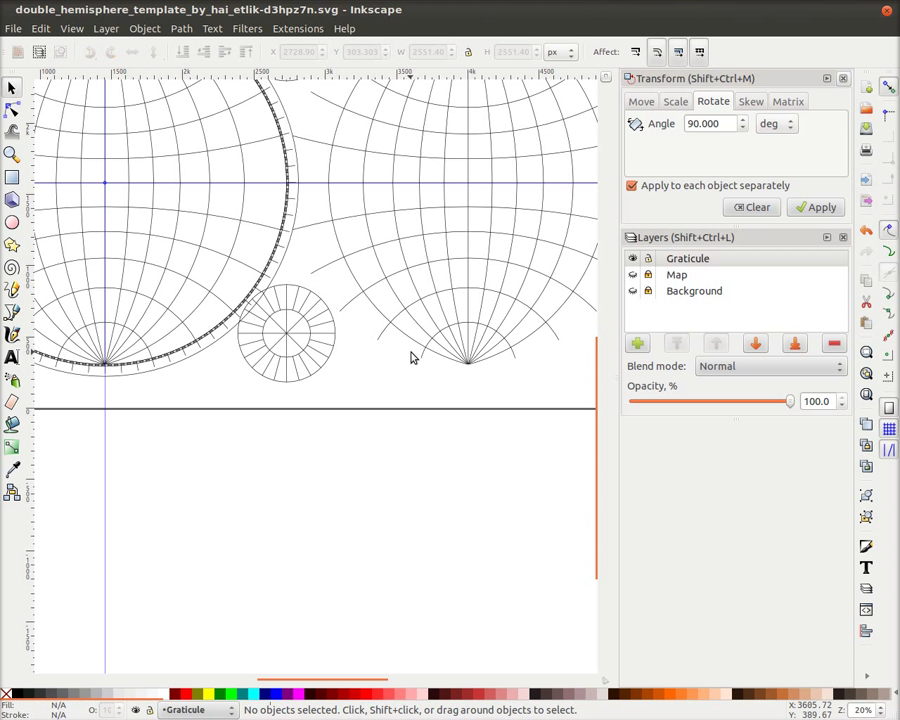
# Select the left hemisphere's border group and enable snapping to object centres.
pyautogui.keyDown('ctrl'); pyautogui.click(213, 352); pyautogui.keyUp('ctrl')
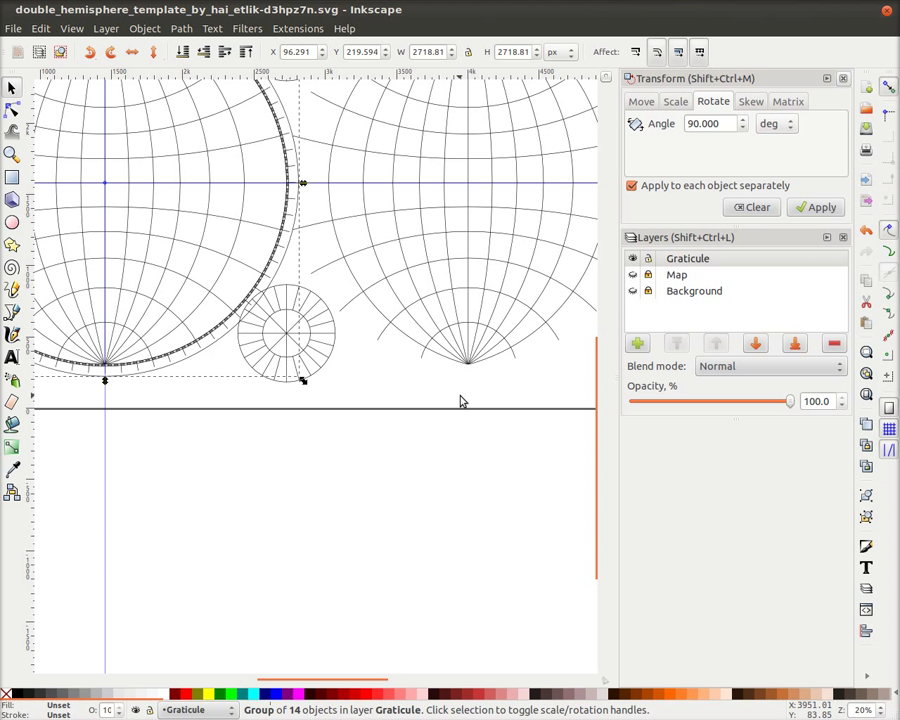
pyautogui.moveTo(458, 358); pyautogui.dragTo(428, 462)
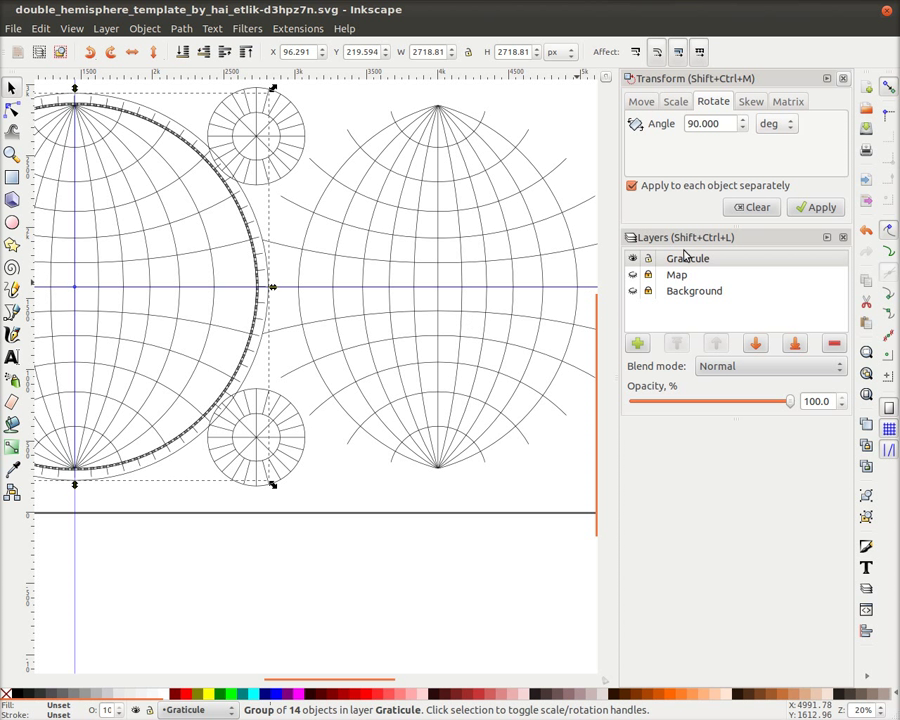
pyautogui.click(888, 376)
pyautogui.click(888, 355)
pyautogui.press('ctrl')
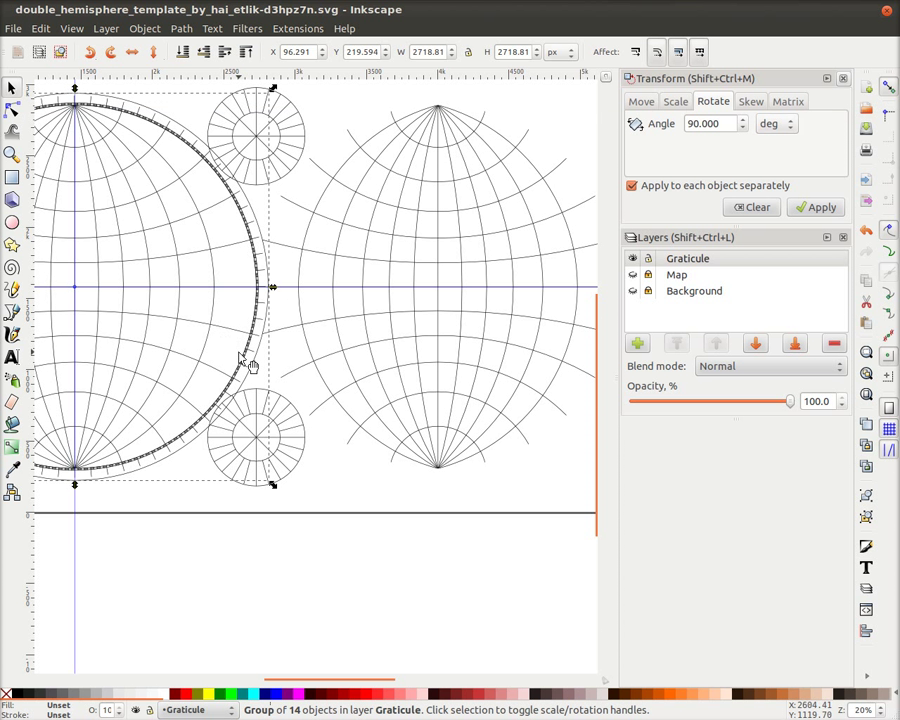
# Duplicate the left hemisphere's border group and move the copy roughly over the right hemisphere.
pyautogui.moveTo(246, 388); pyautogui.dragTo(249, 409)
pyautogui.hotkey('ctrl', 'z')
pyautogui.hotkey('ctrl', 'd')
pyautogui.moveTo(455, 303); pyautogui.dragTo(607, 319)
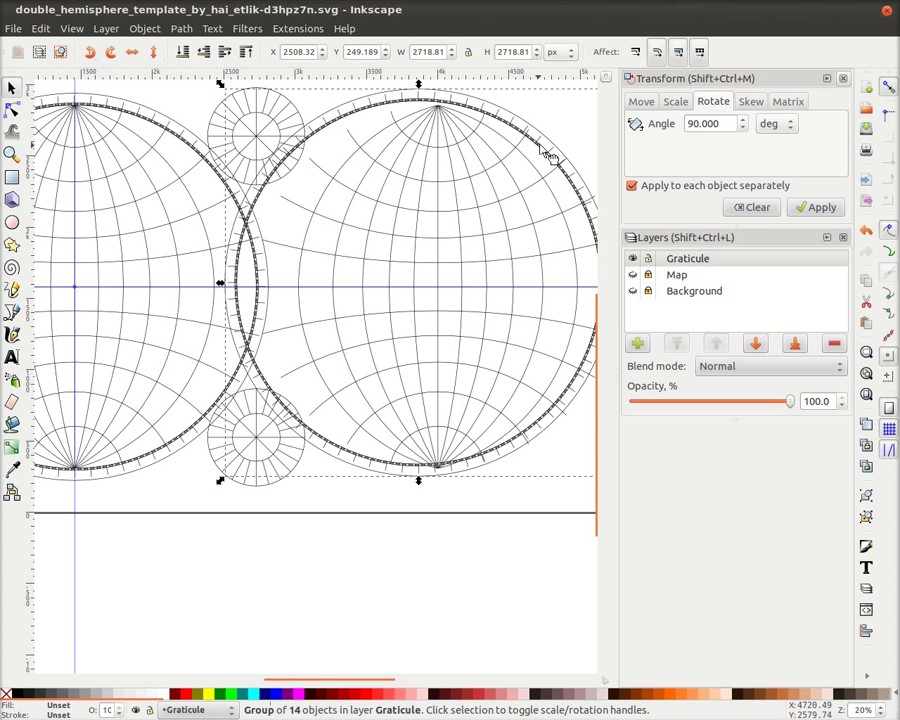
# Align the duplicated border ring with the right hemisphere's graticule, at about X 2651 px and Y 220 px.
pyautogui.moveTo(561, 151)
pyautogui.mouseDown()
pyautogui.moveTo(571, 160)
pyautogui.moveTo(562, 152)
pyautogui.mouseUp()
pyautogui.hotkey('alt', 'Right')
pyautogui.hotkey('alt', 'Right')
pyautogui.hotkey('alt', 'Right')
pyautogui.hotkey('alt', 'Down')
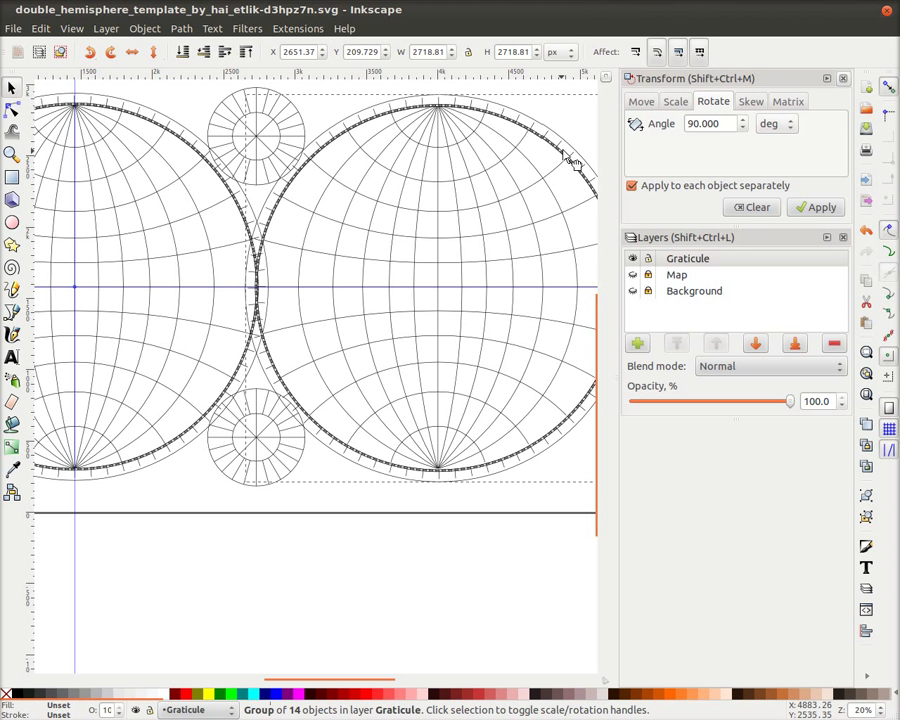
pyautogui.hotkey('alt', 'Down')
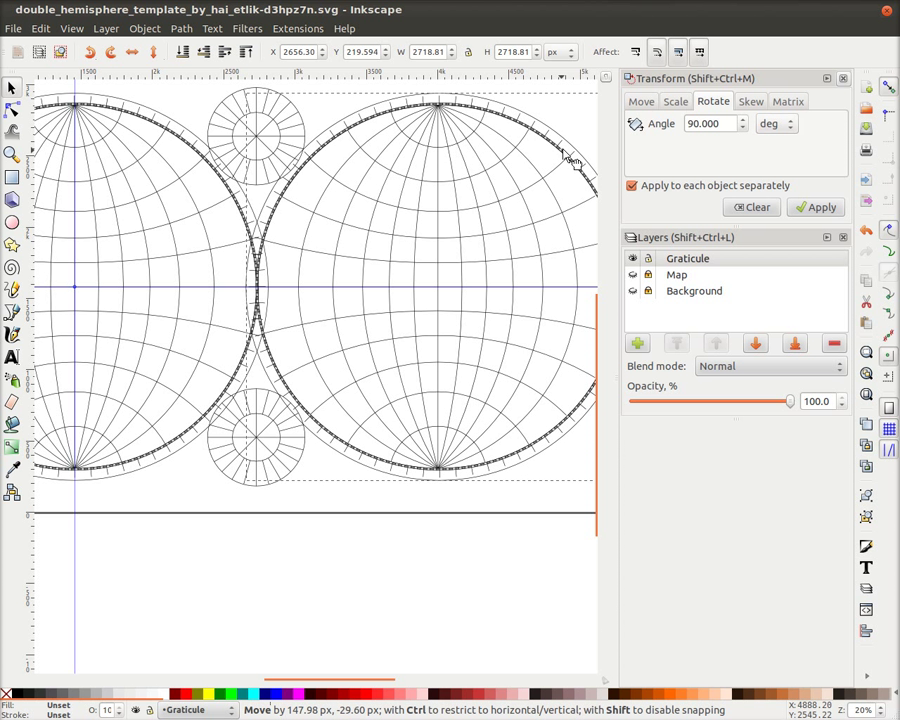
pyautogui.hotkey('ctrl', 'z')
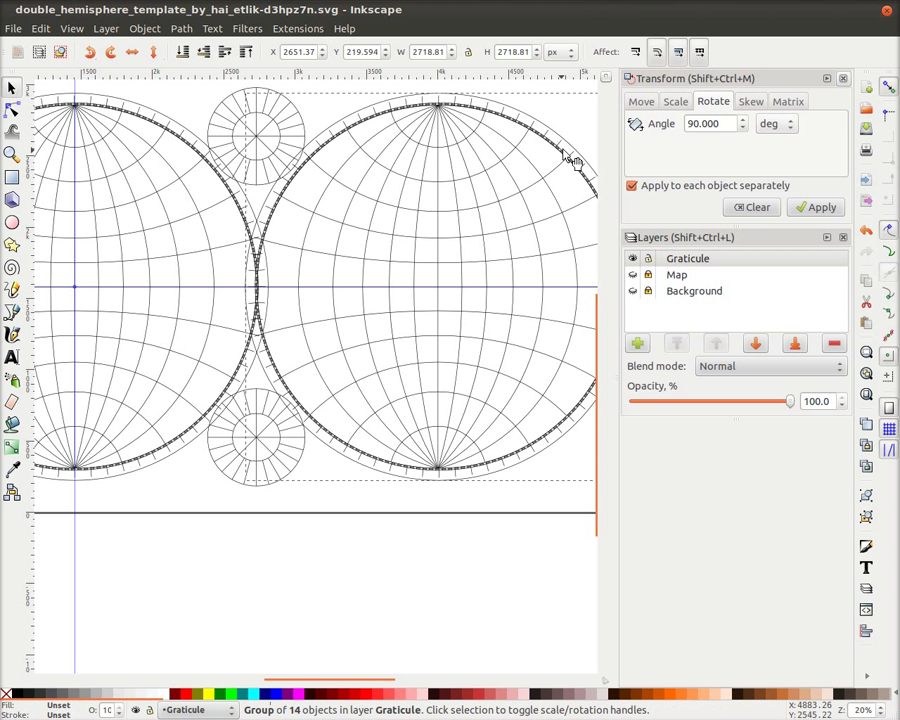
# Shift the right border ring so its bottom tick lines up with the graticule's central meridian, at about X 2644 px and Y 218 px.
pyautogui.keyDown('ctrl'); pyautogui.scroll(5, 452, 470); pyautogui.keyUp('ctrl')
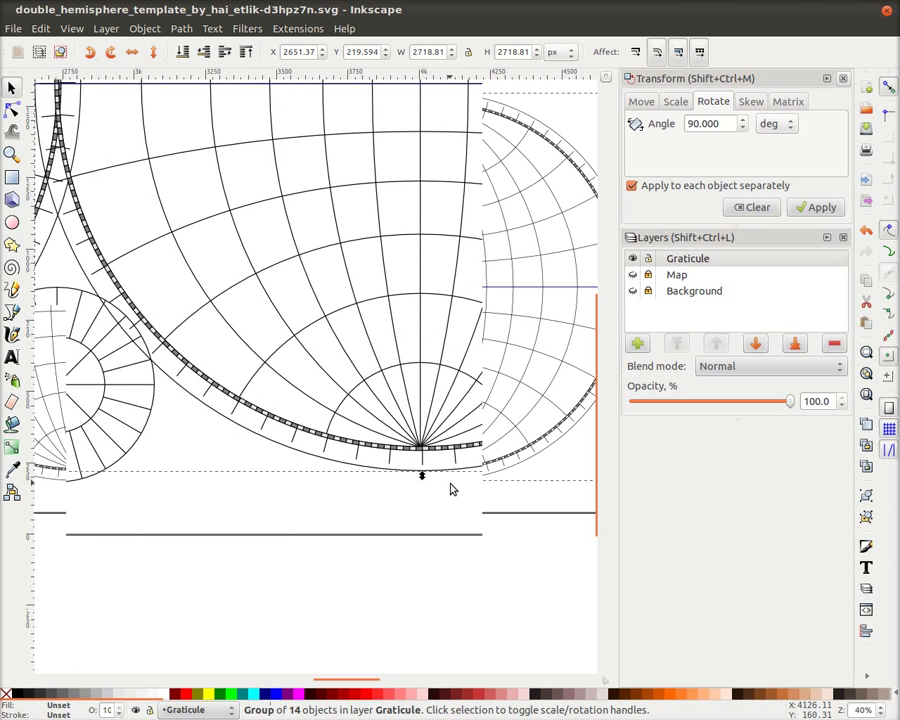
pyautogui.keyDown('ctrl'); pyautogui.scroll(1, 418, 446); pyautogui.keyUp('ctrl')
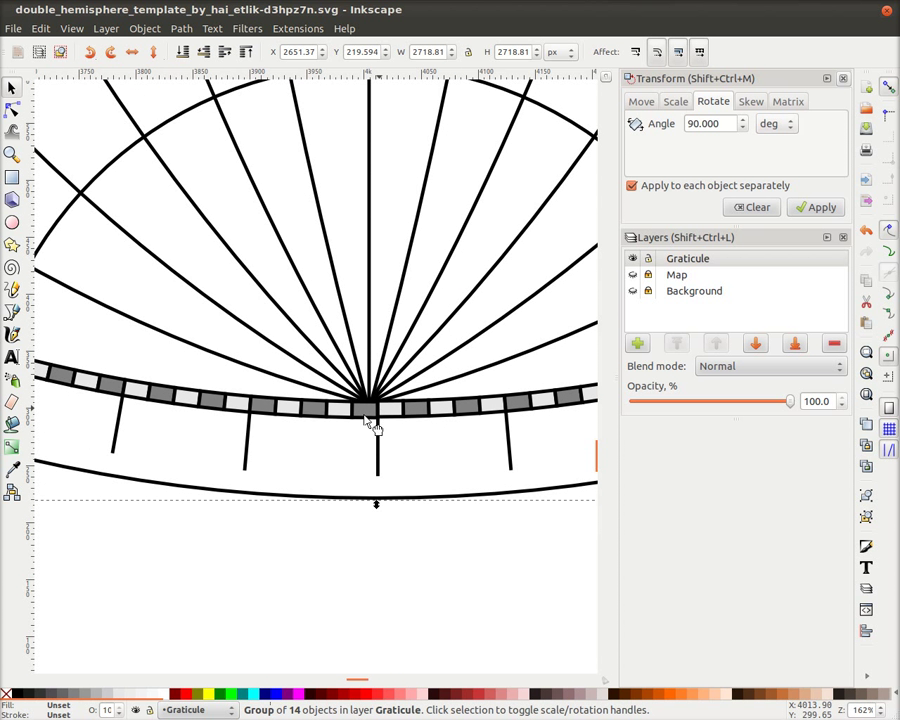
pyautogui.moveTo(361, 415); pyautogui.dragTo(370, 414)
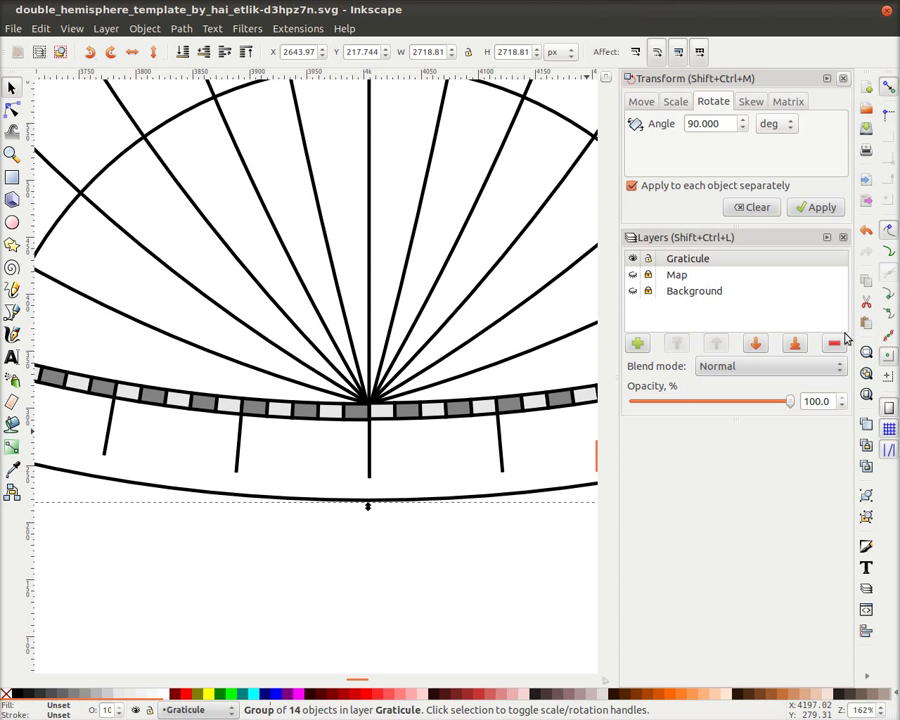
# Nudge the right border ring so its equator tick lines up with the equator line, at about X 2645 px and Y 221 px.
pyautogui.keyDown('ctrl'); pyautogui.scroll(-4, 285, 413); pyautogui.keyUp('ctrl')
pyautogui.keyDown('ctrl'); pyautogui.scroll(-2, 295, 390); pyautogui.keyUp('ctrl')
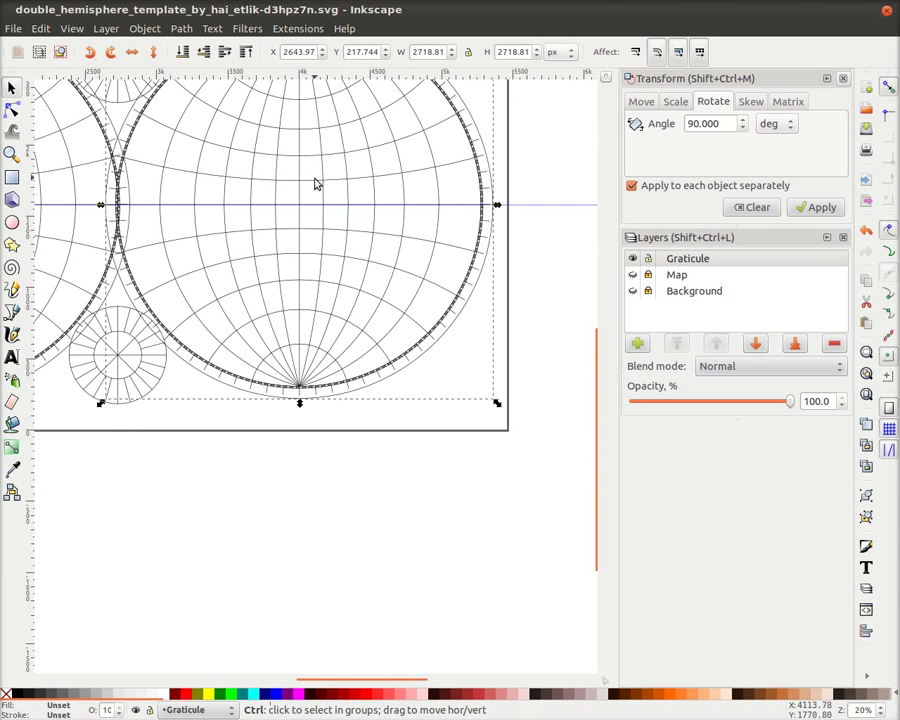
pyautogui.keyDown('ctrl'); pyautogui.scroll(3, 428, 311); pyautogui.keyUp('ctrl')
pyautogui.keyDown('ctrl'); pyautogui.scroll(5, 431, 337); pyautogui.keyUp('ctrl')
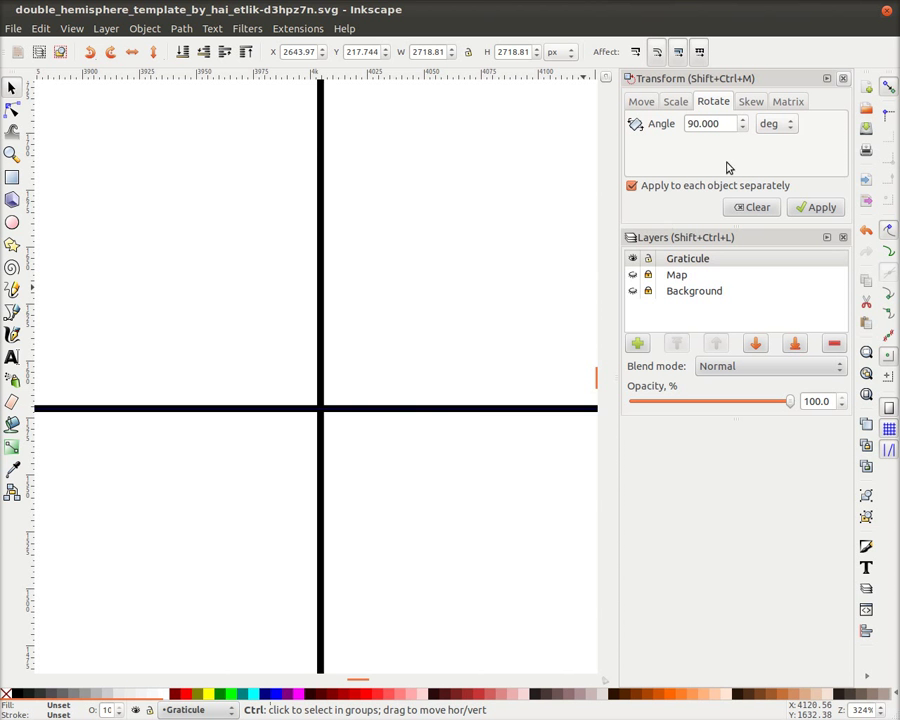
pyautogui.keyDown('ctrl'); pyautogui.scroll(-6, 448, 277); pyautogui.keyUp('ctrl')
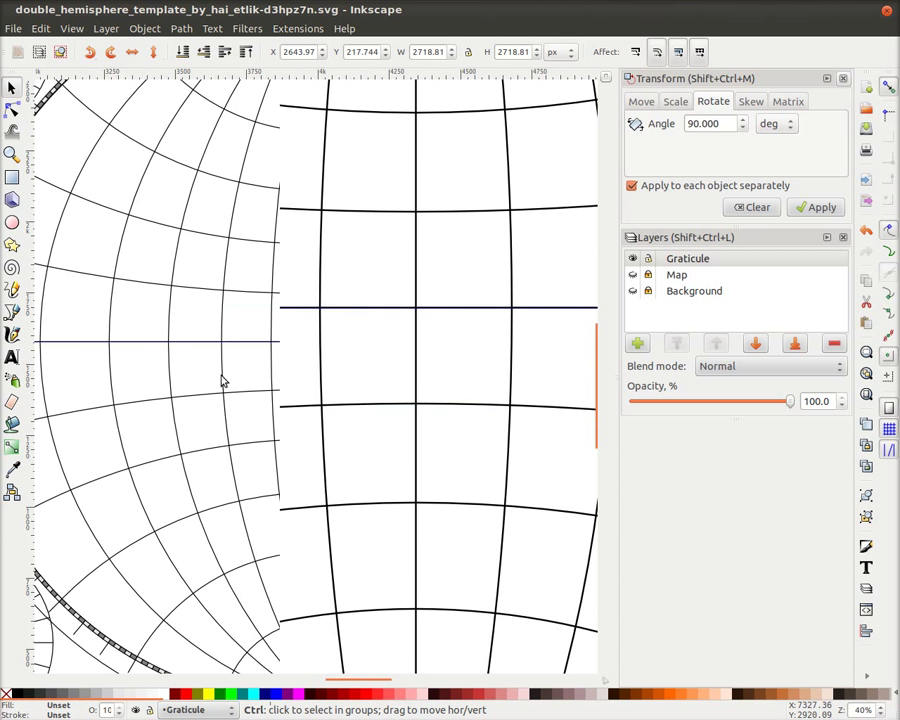
pyautogui.hscroll(-3, 148, 357)
pyautogui.scroll(6, 238, 584)
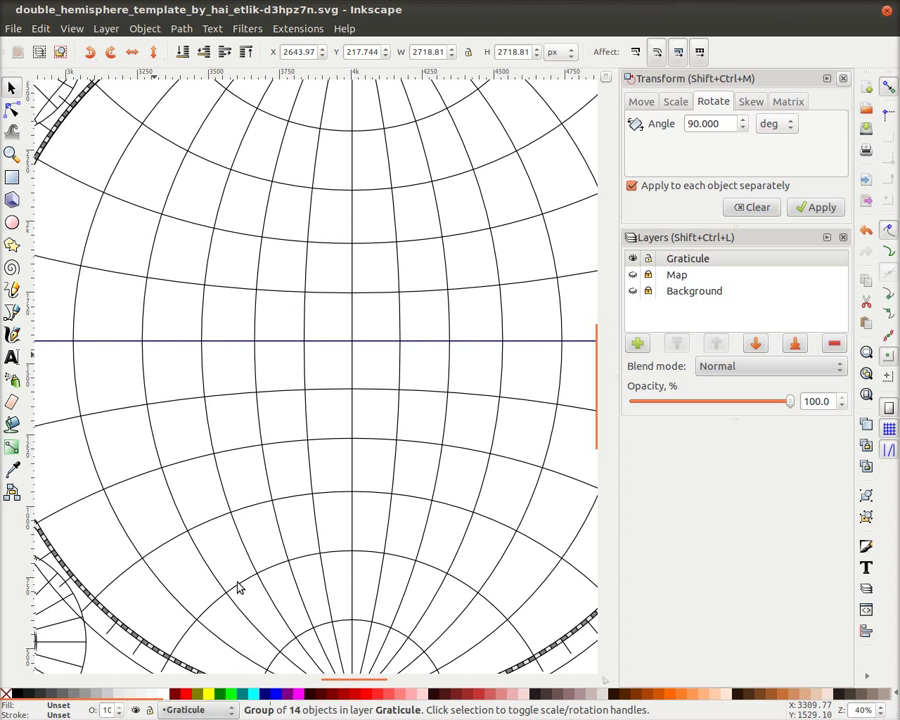
pyautogui.moveTo(243, 597); pyautogui.dragTo(399, 490)
pyautogui.keyDown('ctrl'); pyautogui.scroll(2, 243, 479); pyautogui.keyUp('ctrl')
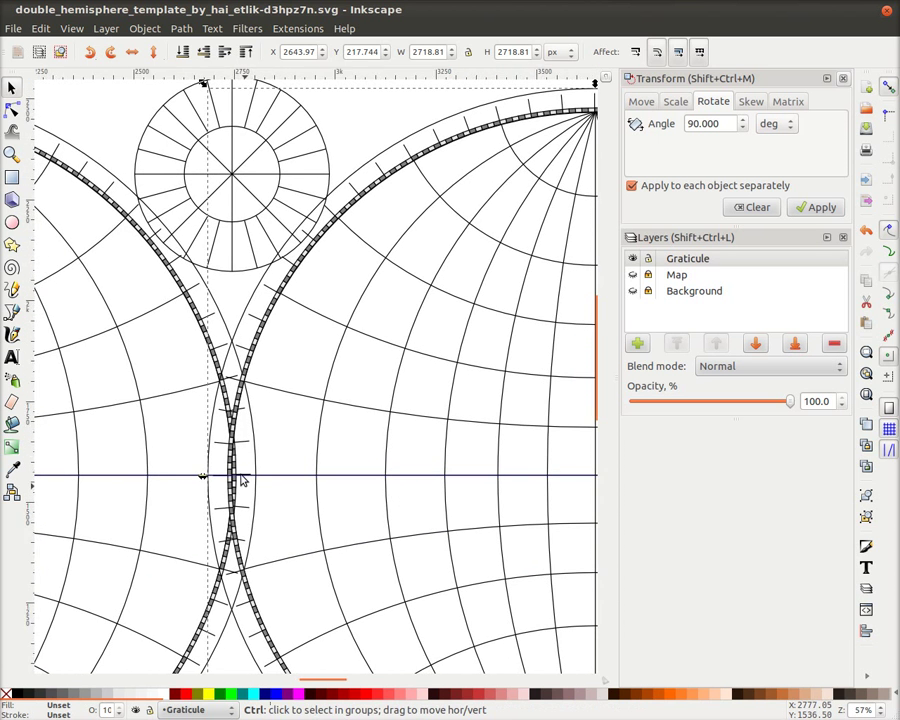
pyautogui.keyDown('ctrl'); pyautogui.scroll(7, 205, 483); pyautogui.keyUp('ctrl')
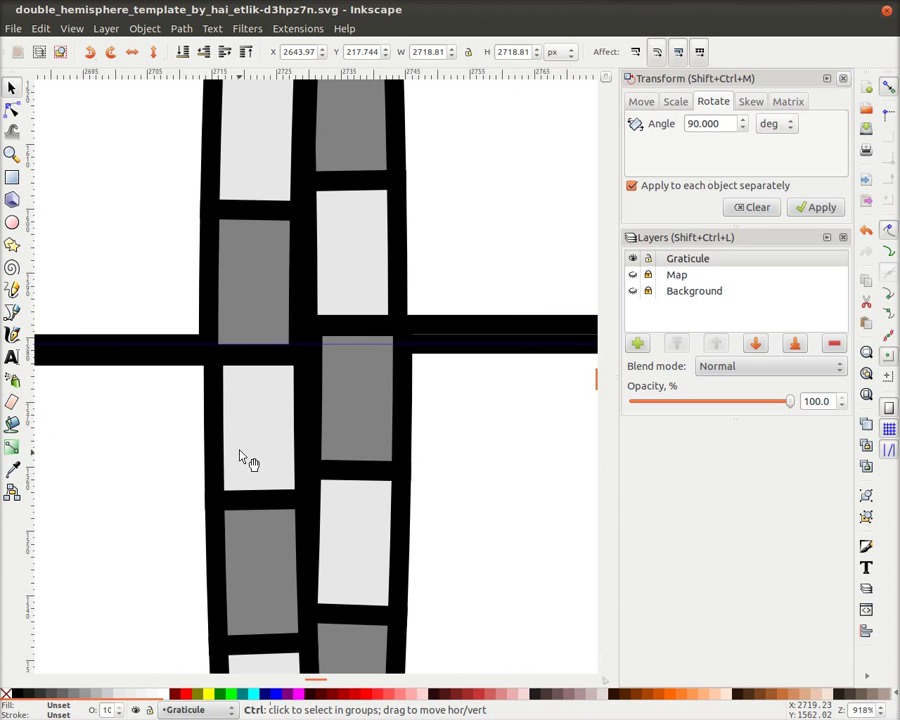
pyautogui.moveTo(262, 415); pyautogui.dragTo(470, 400)
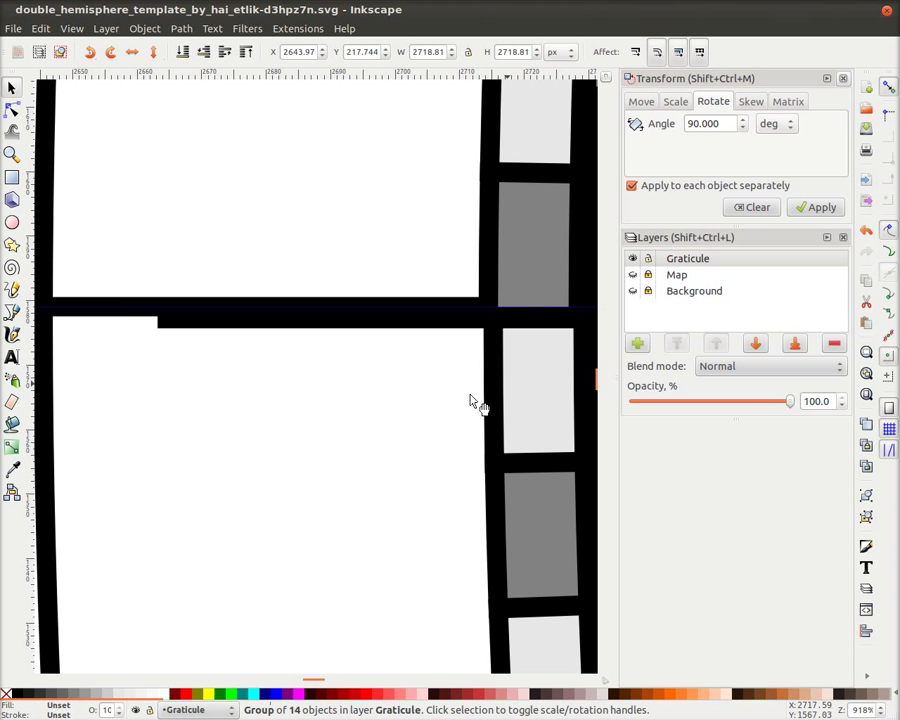
pyautogui.keyDown('ctrl'); pyautogui.scroll(-4, 470, 400); pyautogui.keyUp('ctrl')
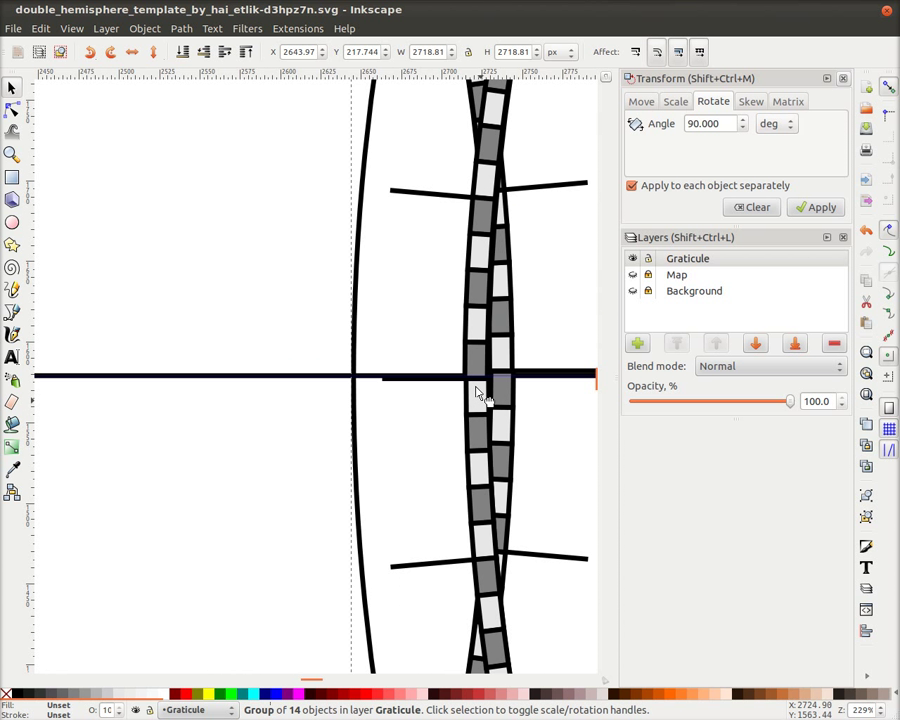
pyautogui.moveTo(438, 396); pyautogui.dragTo(488, 400)
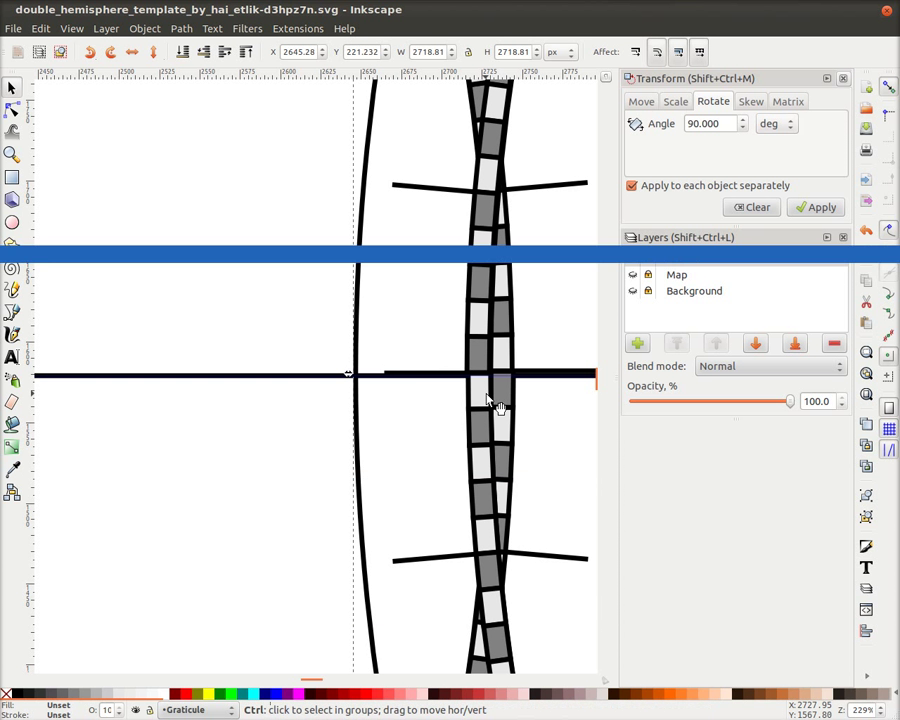
# Check the right border ring's alignment with the graticule at the south pole, along the central meridian and where the hemispheres meet.
pyautogui.scroll(-4, 488, 400)
pyautogui.scroll(-4, 488, 399)
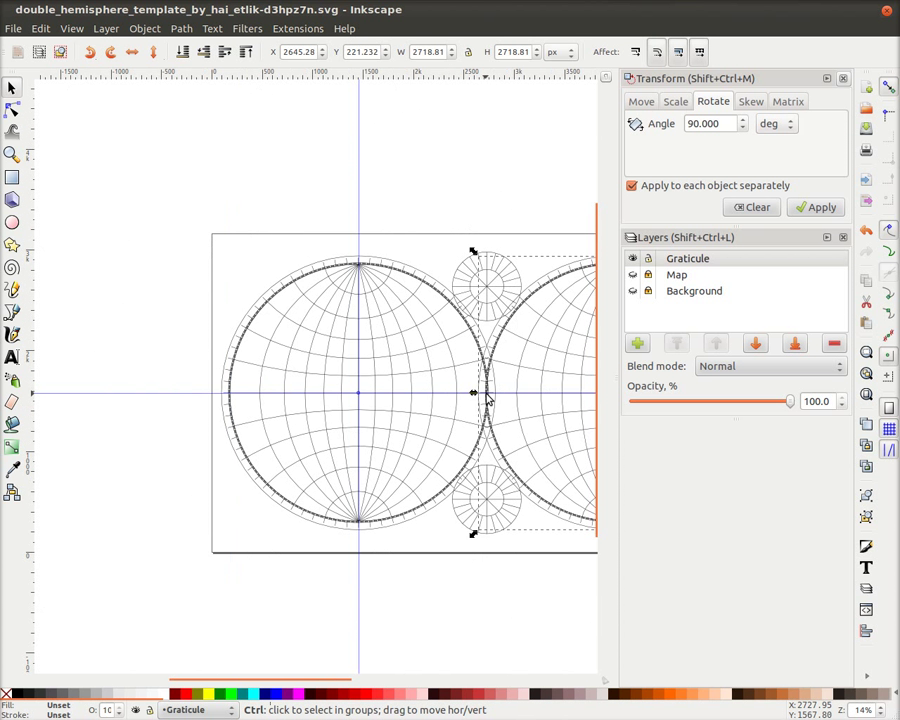
pyautogui.moveTo(552, 422); pyautogui.dragTo(342, 400)
pyautogui.scroll(5, 403, 510)
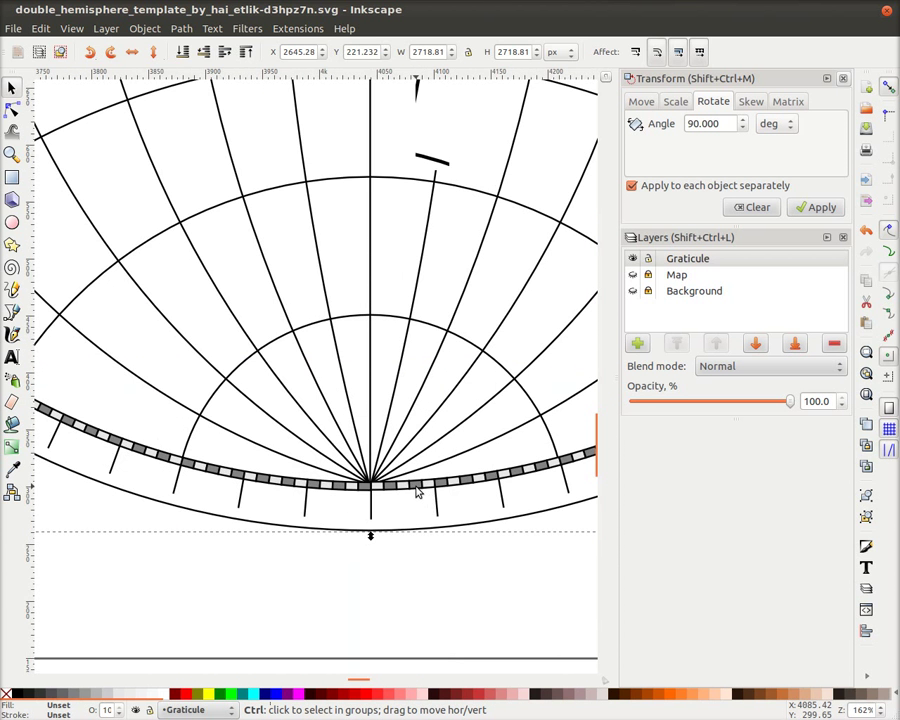
pyautogui.scroll(-2, 417, 491)
pyautogui.moveTo(452, 200); pyautogui.dragTo(447, 620)
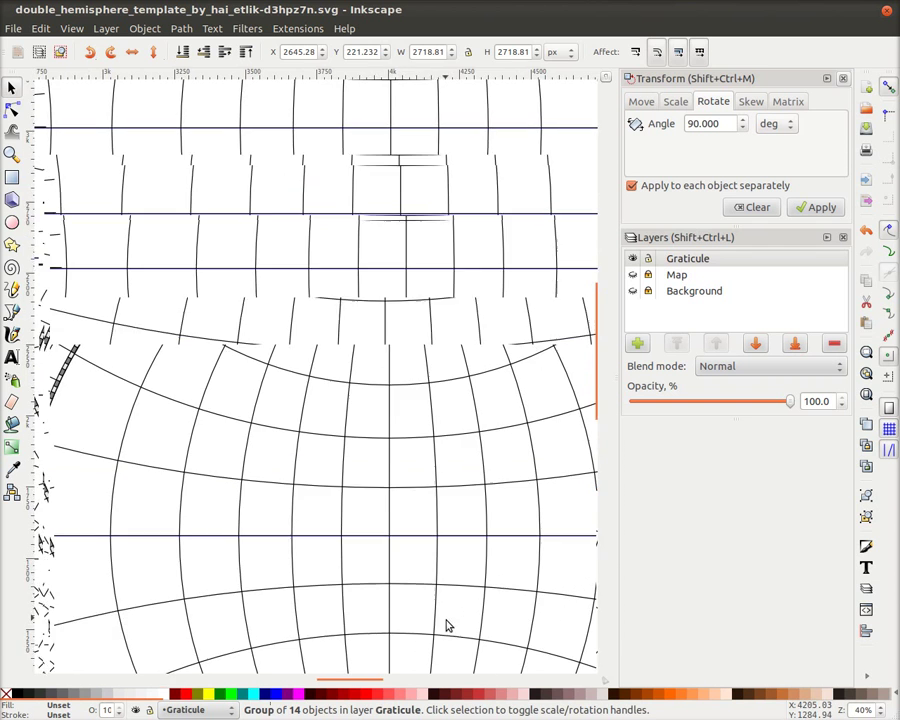
pyautogui.scroll(-3, 455, 372)
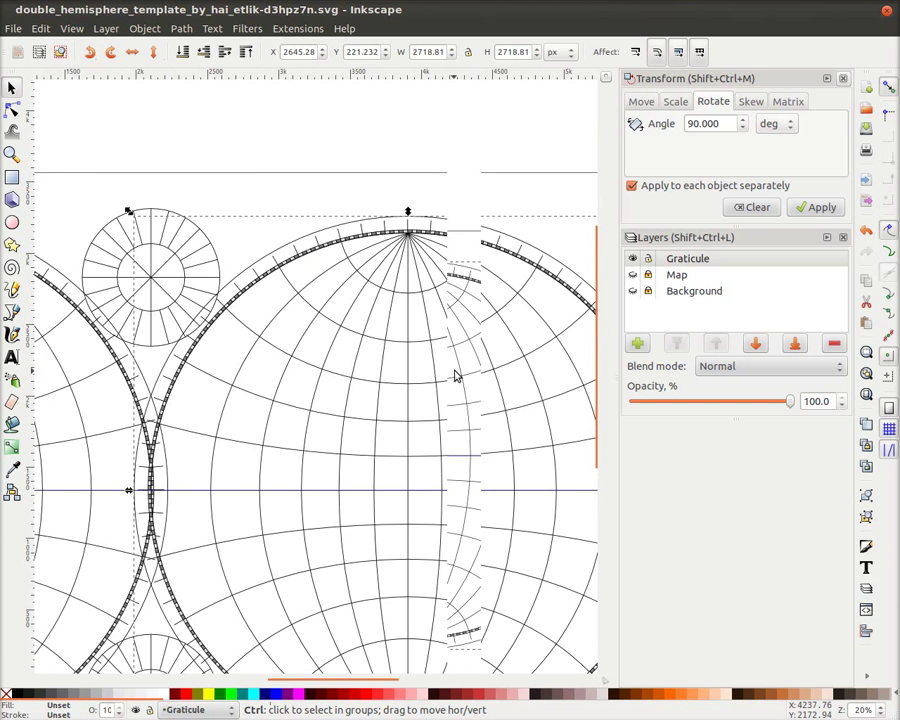
pyautogui.moveTo(308, 430); pyautogui.dragTo(425, 370)
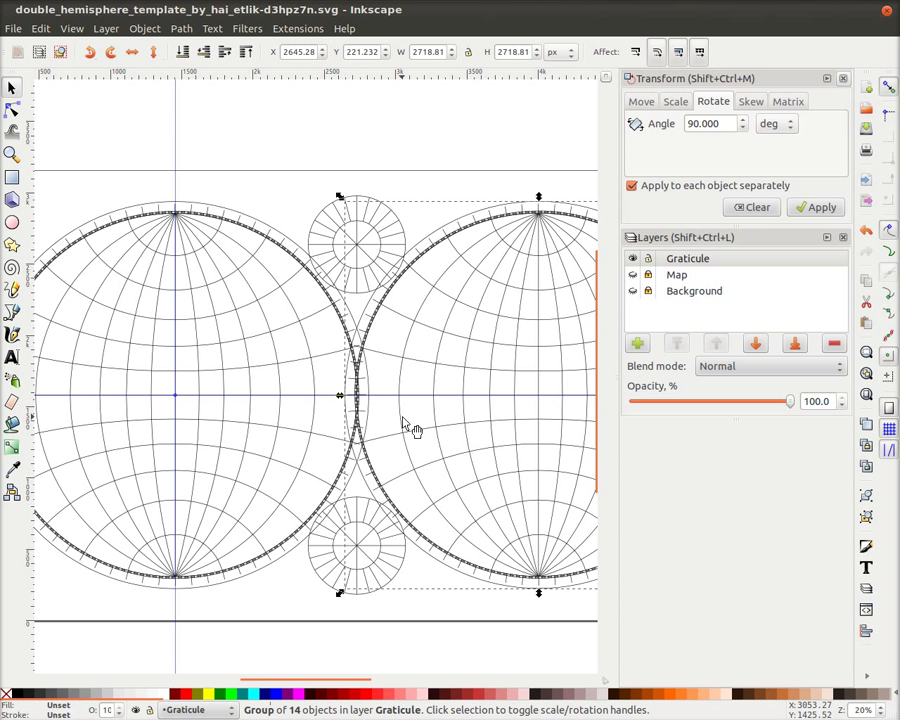
pyautogui.press('ctrl')
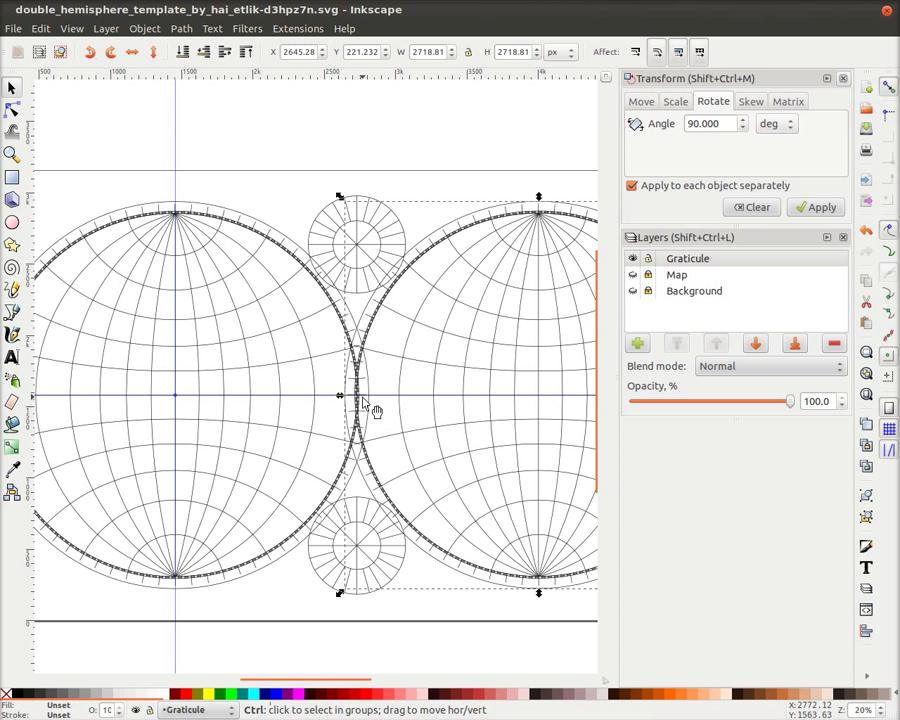
# Ungroup the border groups of both hemispheres and clear the selection.
pyautogui.scroll(4, 363, 399)
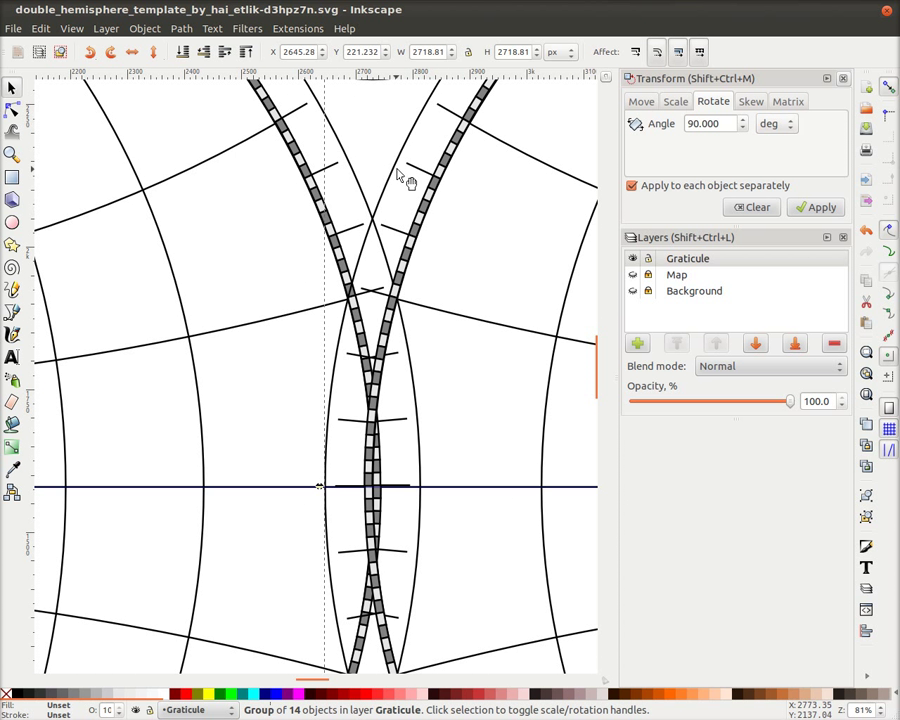
pyautogui.press('shift')
pyautogui.keyDown('shift'); pyautogui.click(358, 181); pyautogui.keyUp('shift')
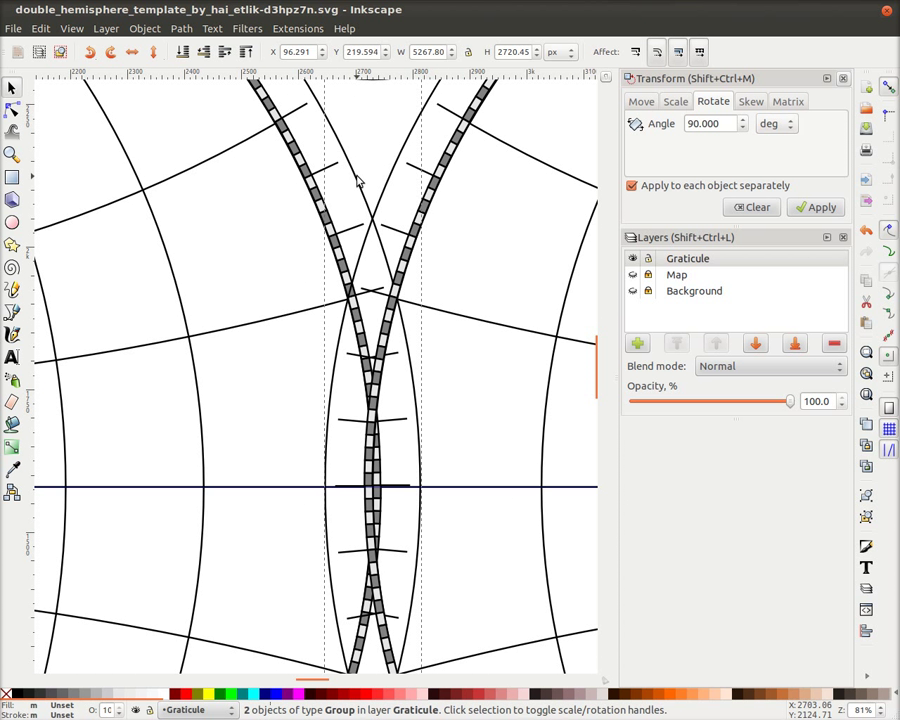
pyautogui.press('ctrl')
pyautogui.hotkey('ctrl', 'a')
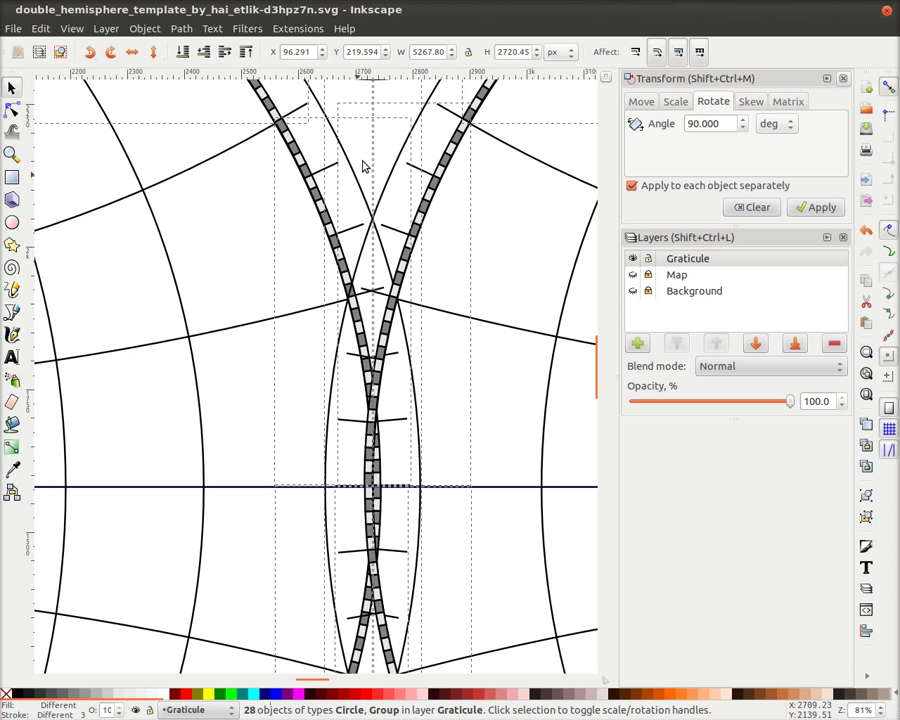
pyautogui.press('Escape')
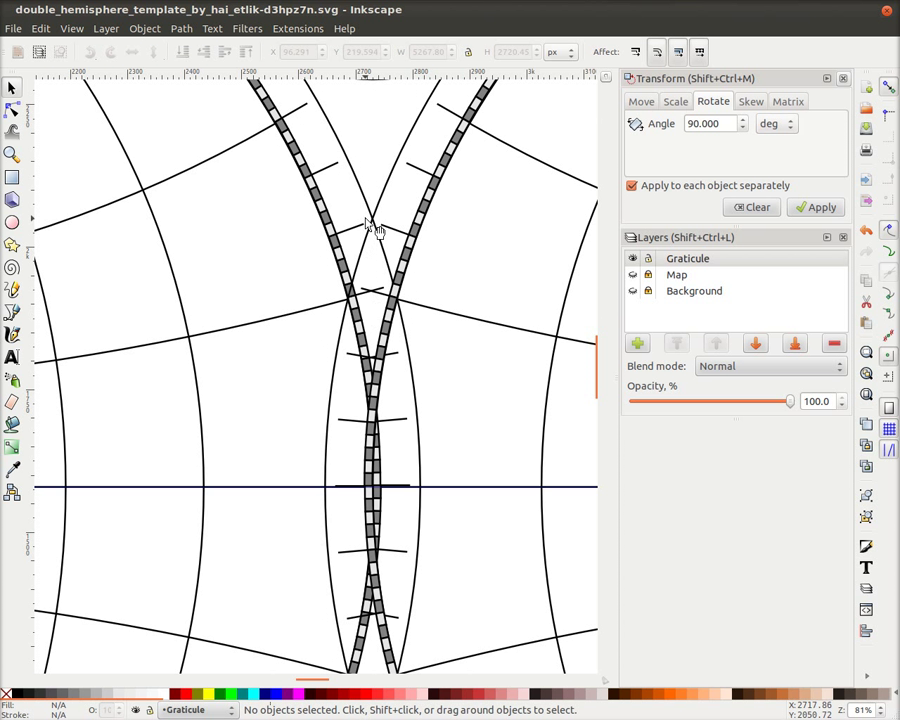
# Merge the outer border circles of the two hemispheres into one outline with a Union.
pyautogui.click(380, 210)
pyautogui.press('shift')
pyautogui.keyDown('shift'); pyautogui.click(347, 182); pyautogui.keyUp('shift')
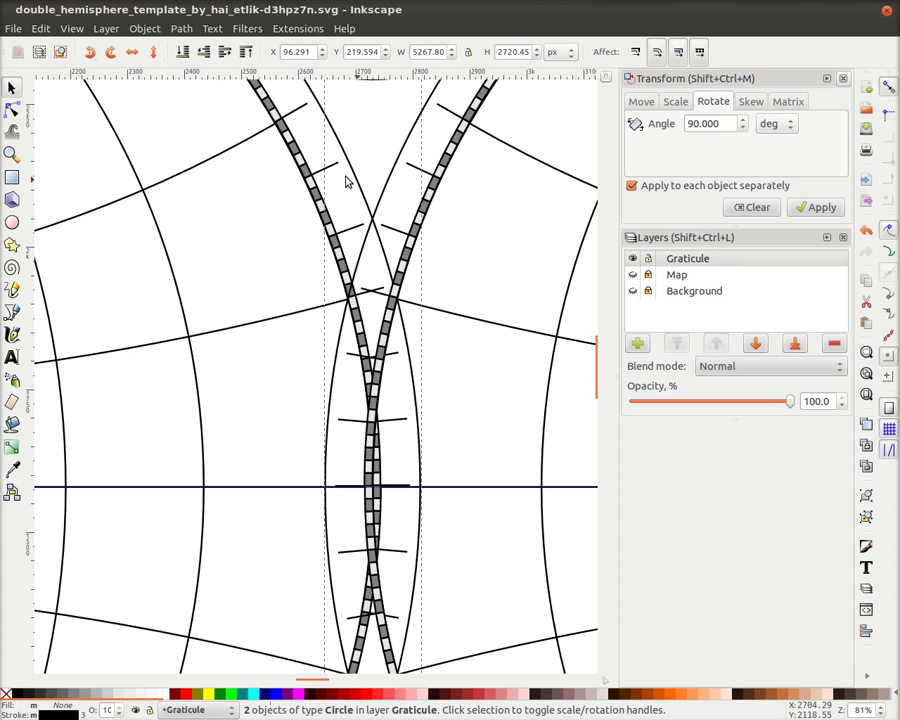
pyautogui.click(178, 29)
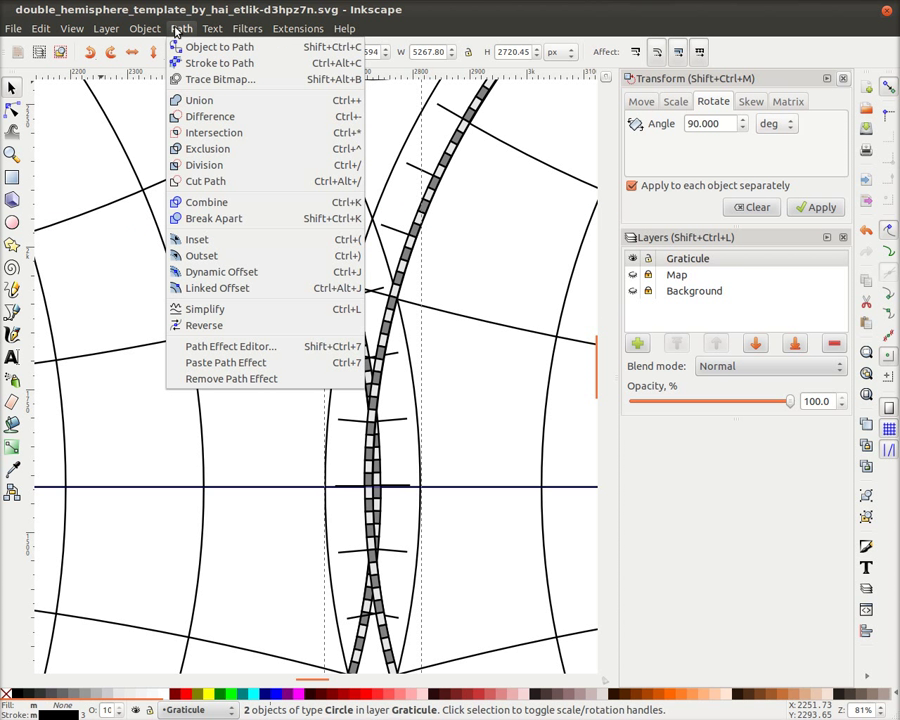
pyautogui.click(205, 103)
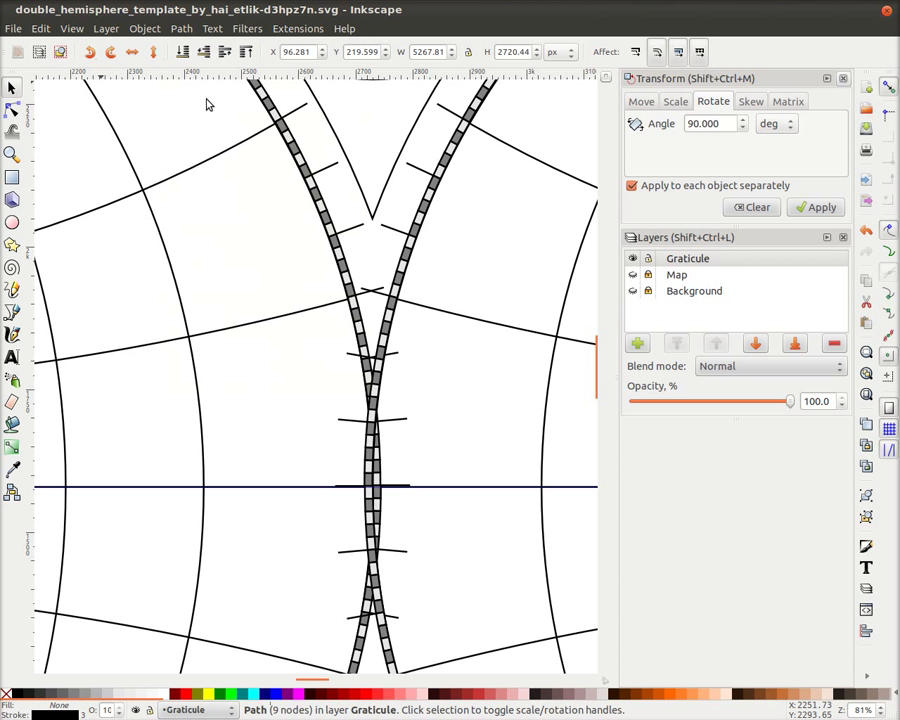
# Ungroup the two overlapping tick groups north of the equator between the hemispheres and clear the selection.
pyautogui.click(372, 293)
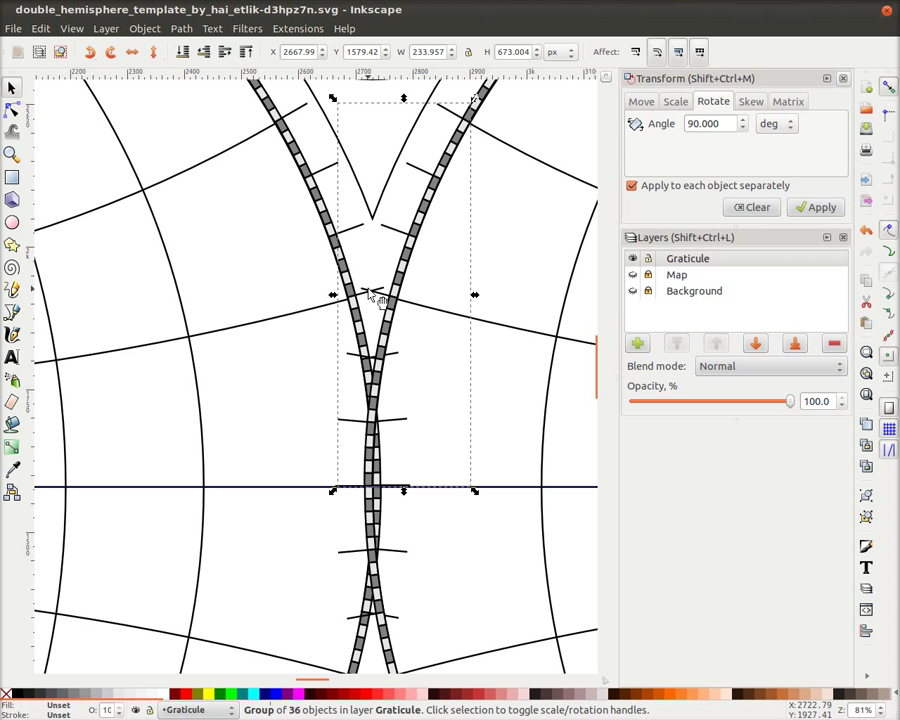
pyautogui.keyDown('shift'); pyautogui.click(341, 237); pyautogui.keyUp('shift')
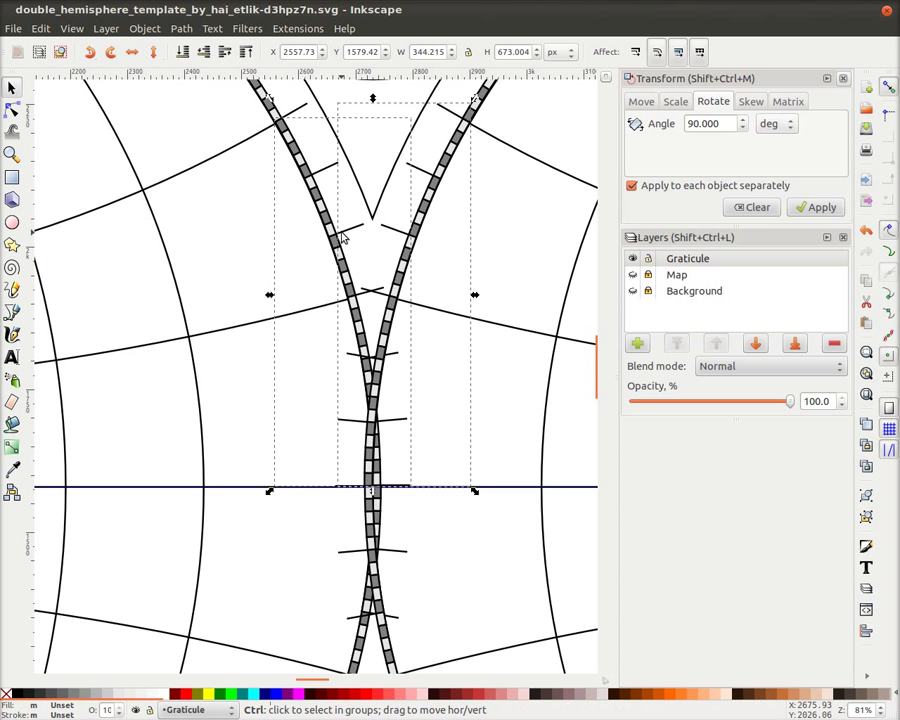
pyautogui.hotkey('ctrl', 'shift', 'g')
pyautogui.press('Escape')
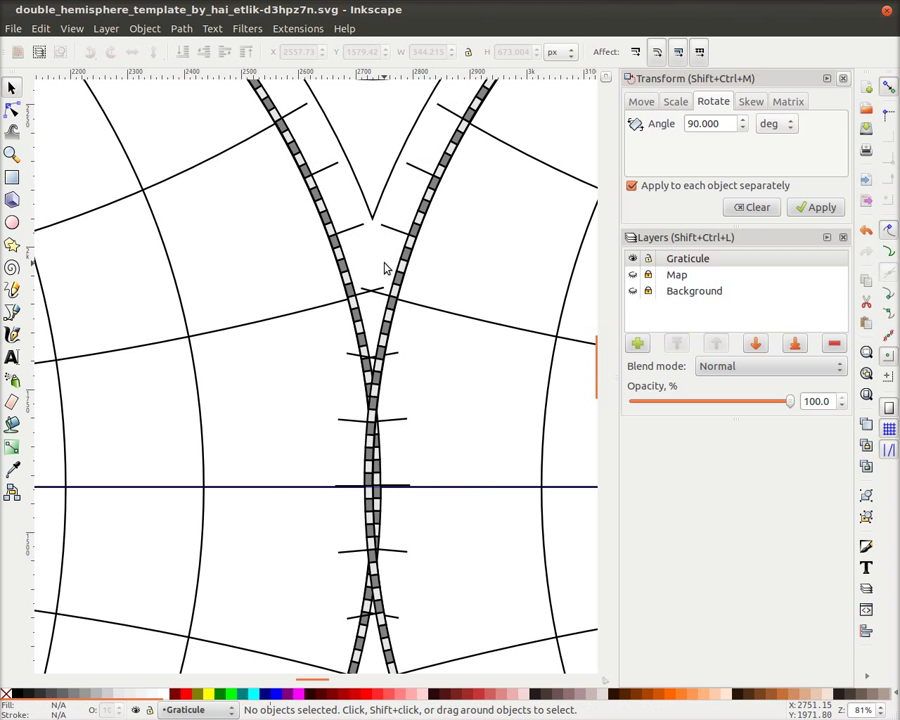
# Insert a node at the intersection on each of the two crossing ticks north of the equator between the hemispheres.
pyautogui.keyDown('ctrl'); pyautogui.scroll(2, 389, 328); pyautogui.keyUp('ctrl')
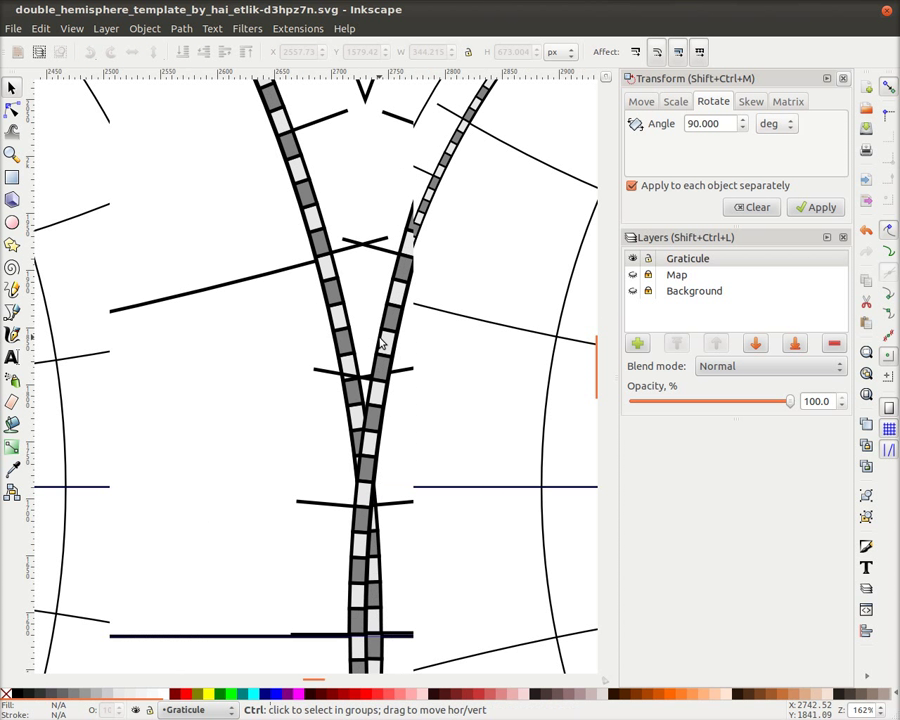
pyautogui.click(378, 249)
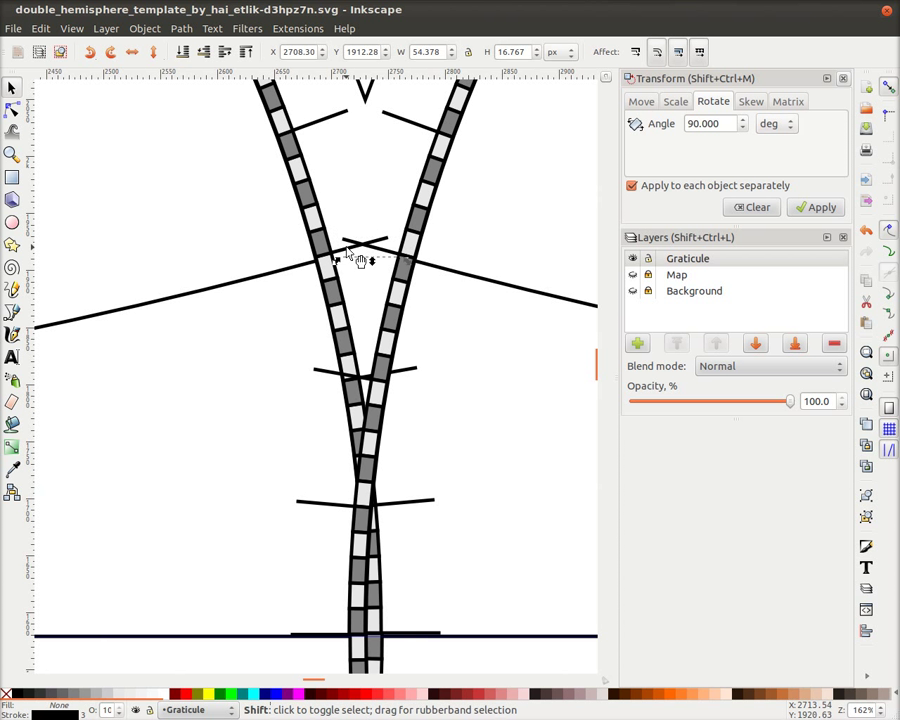
pyautogui.keyDown('shift'); pyautogui.click(347, 251); pyautogui.keyUp('shift')
pyautogui.click(361, 250)
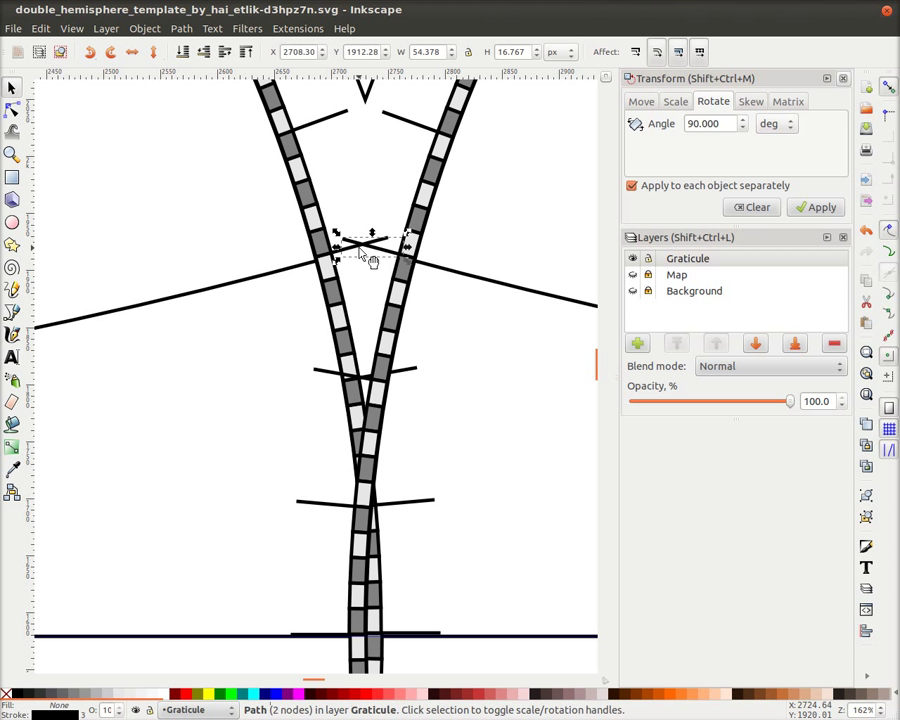
pyautogui.keyDown('ctrl'); pyautogui.scroll(4, 361, 252); pyautogui.keyUp('ctrl')
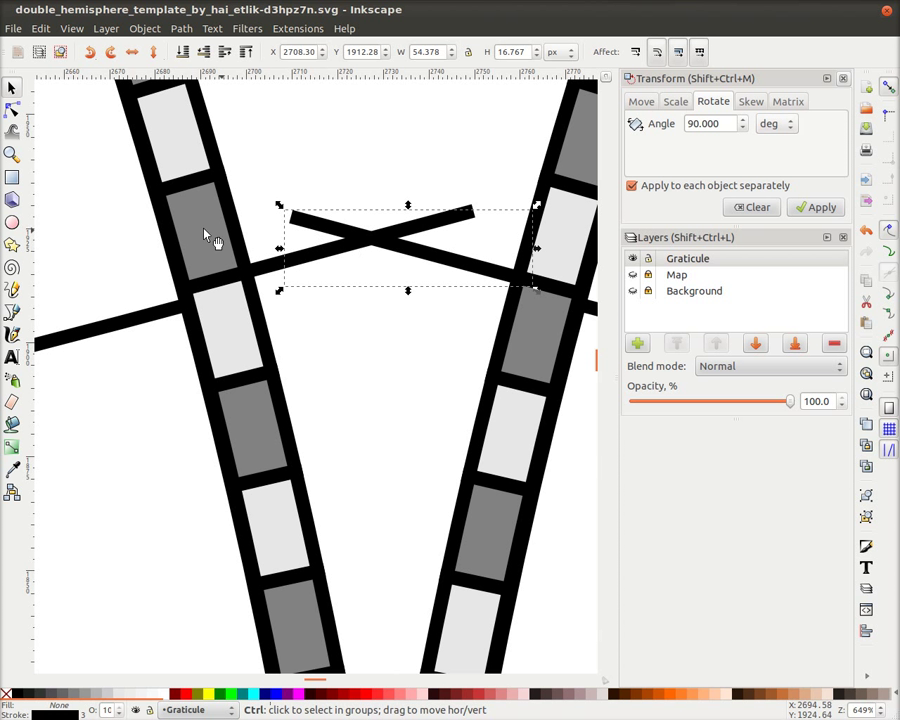
pyautogui.doubleClick(372, 240)
pyautogui.doubleClick(371, 239)
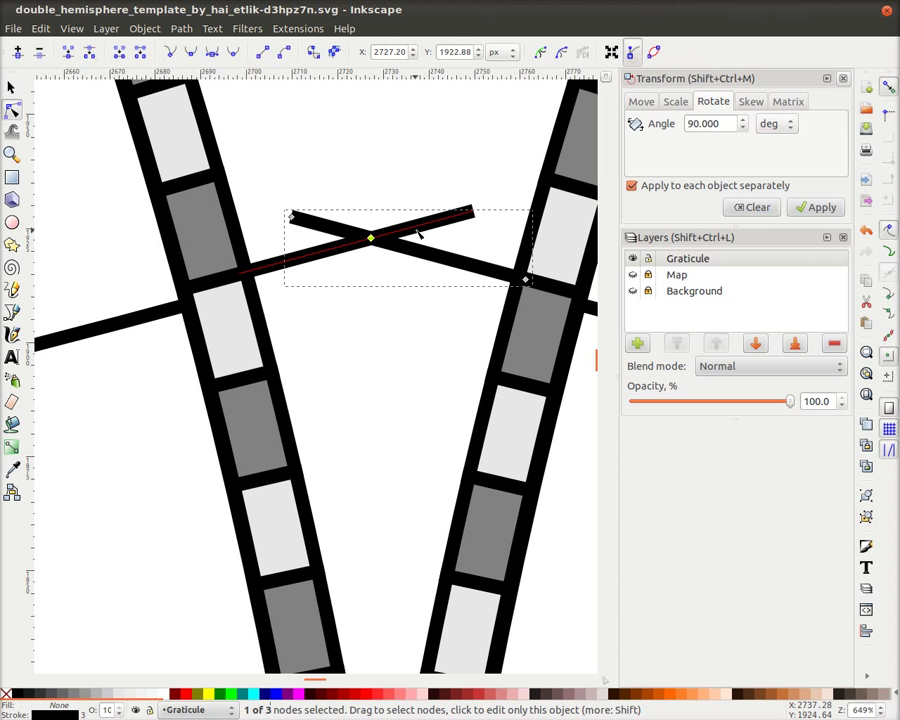
pyautogui.click(380, 240)
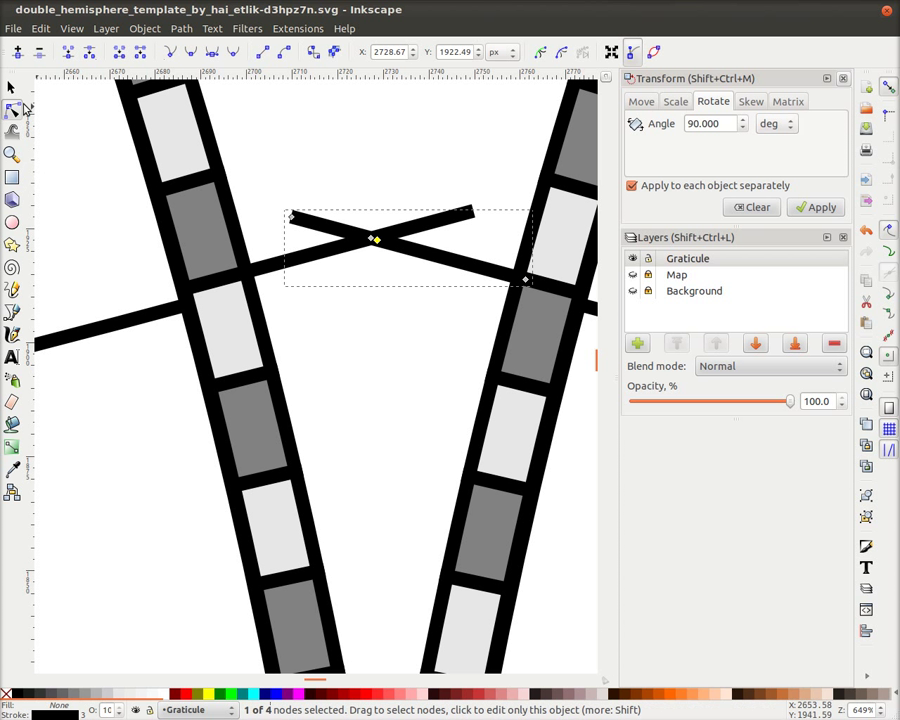
pyautogui.press('Escape')
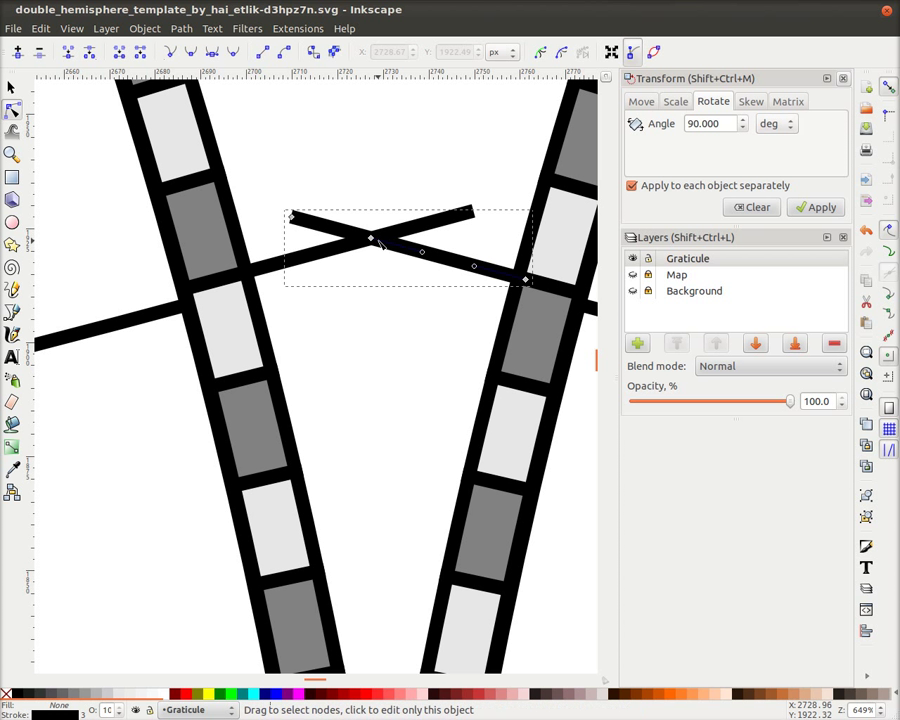
pyautogui.click(392, 231)
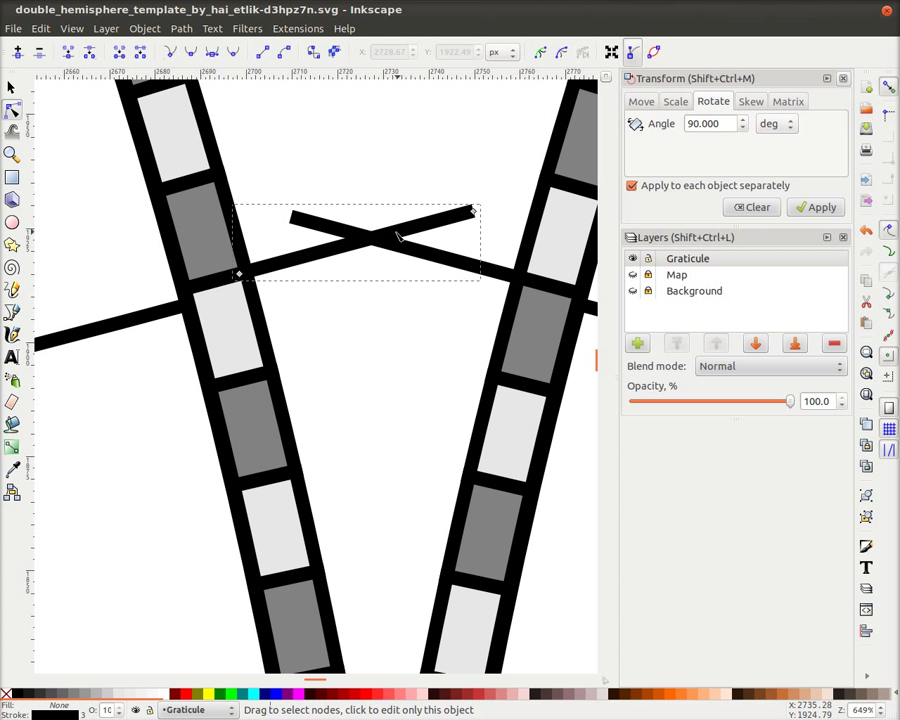
pyautogui.click(383, 237)
# Delete the overhanging end nodes of both crossing ticks so each tick stops at the intersection.
pyautogui.click(474, 209)
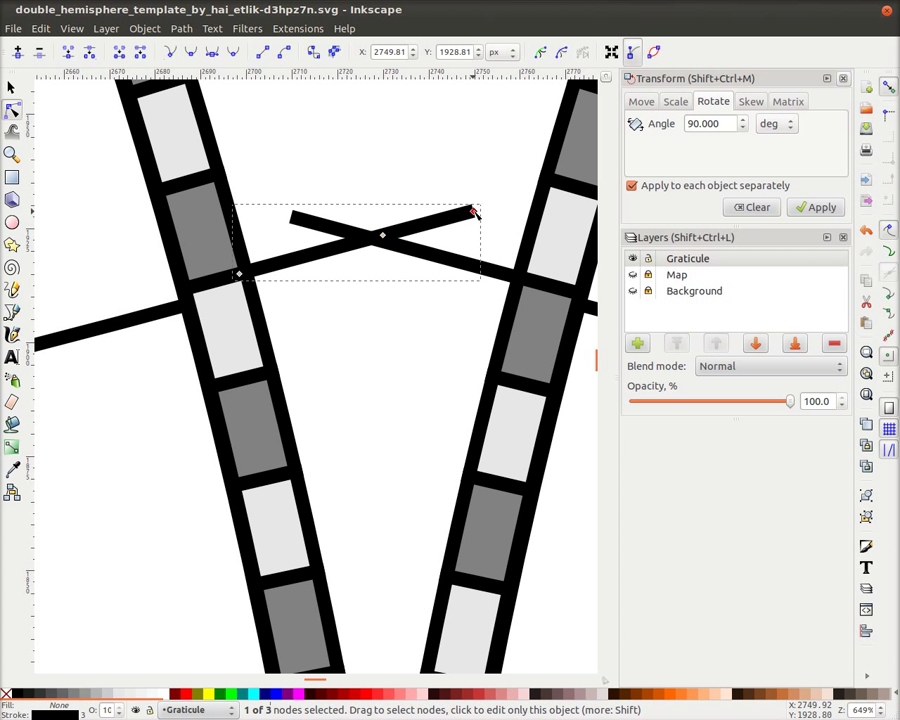
pyautogui.press('Delete')
pyautogui.click(293, 219)
pyautogui.click(293, 218)
pyautogui.press('Delete')
# Select the meeting end nodes of the two trimmed ticks and join them into one node.
pyautogui.moveTo(349, 208); pyautogui.dragTo(418, 267)
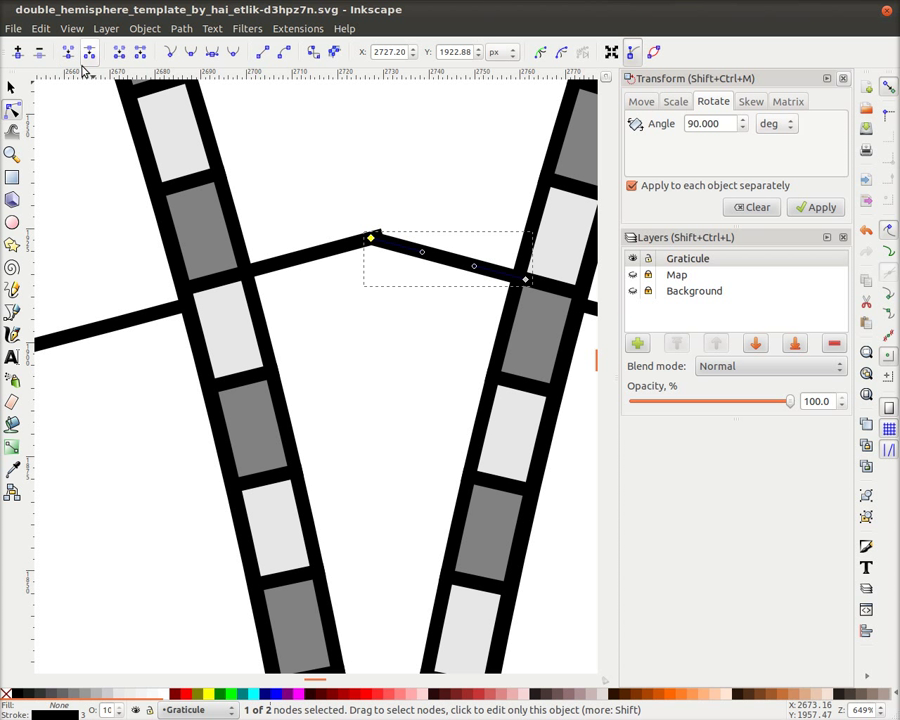
pyautogui.click(404, 203)
pyautogui.keyDown('shift'); pyautogui.click(403, 247); pyautogui.keyUp('shift')
pyautogui.moveTo(324, 170); pyautogui.dragTo(439, 275)
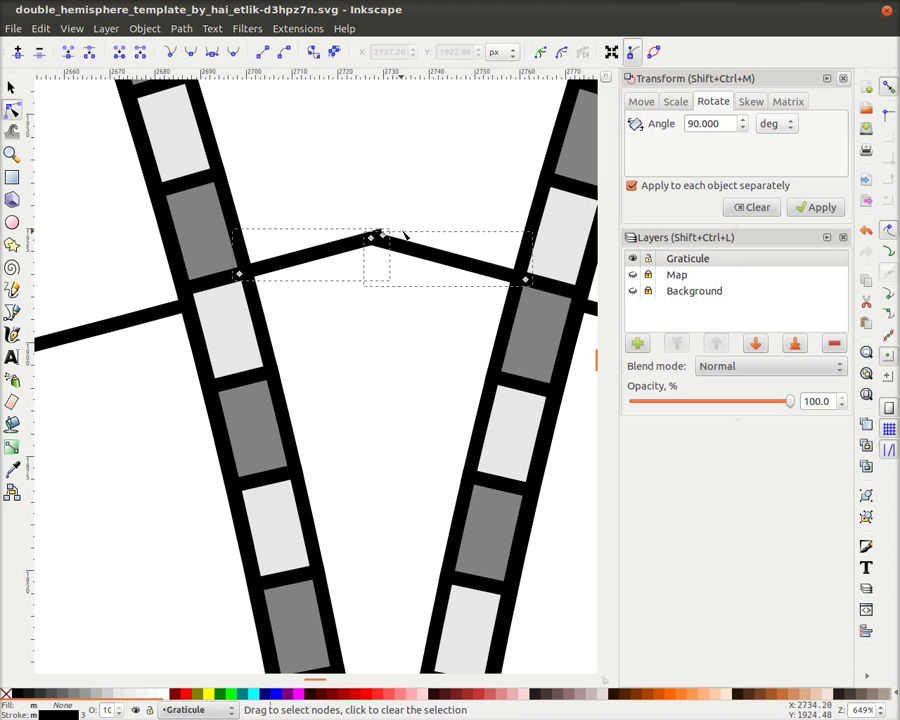
pyautogui.click(432, 271)
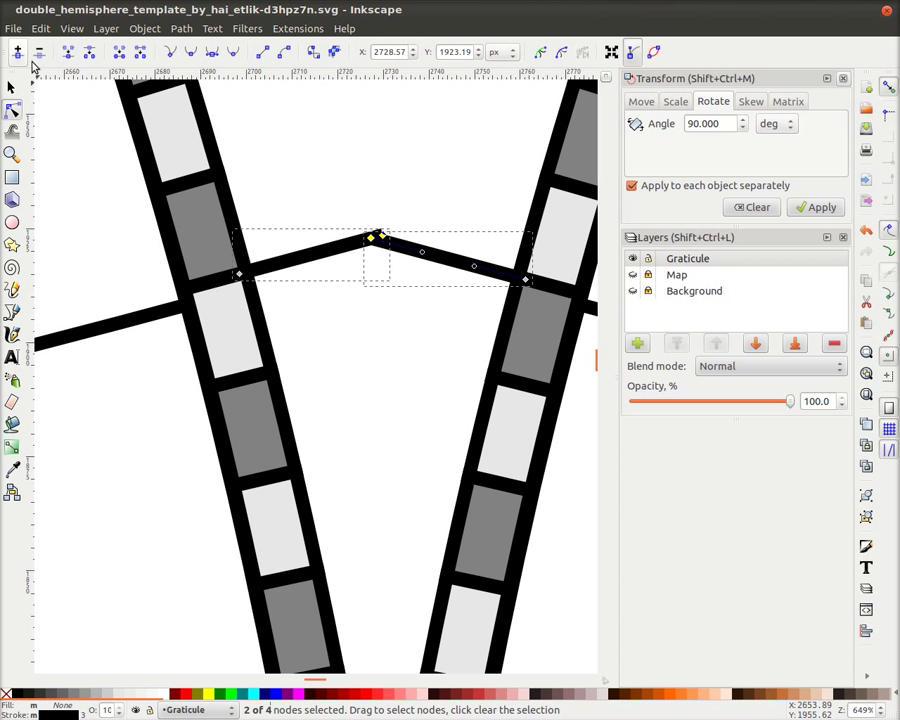
pyautogui.click(73, 57)
# Shorten the right ring's tick in the next pair toward the equator so it ends midway between the border rings.
pyautogui.scroll(-2, 442, 380)
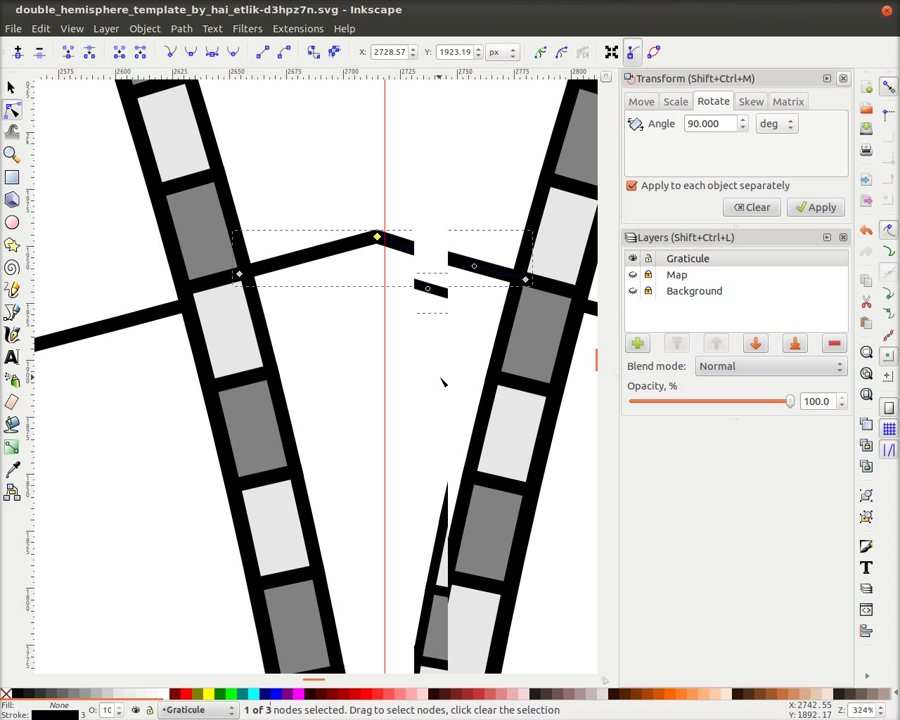
pyautogui.scroll(-5, 450, 362)
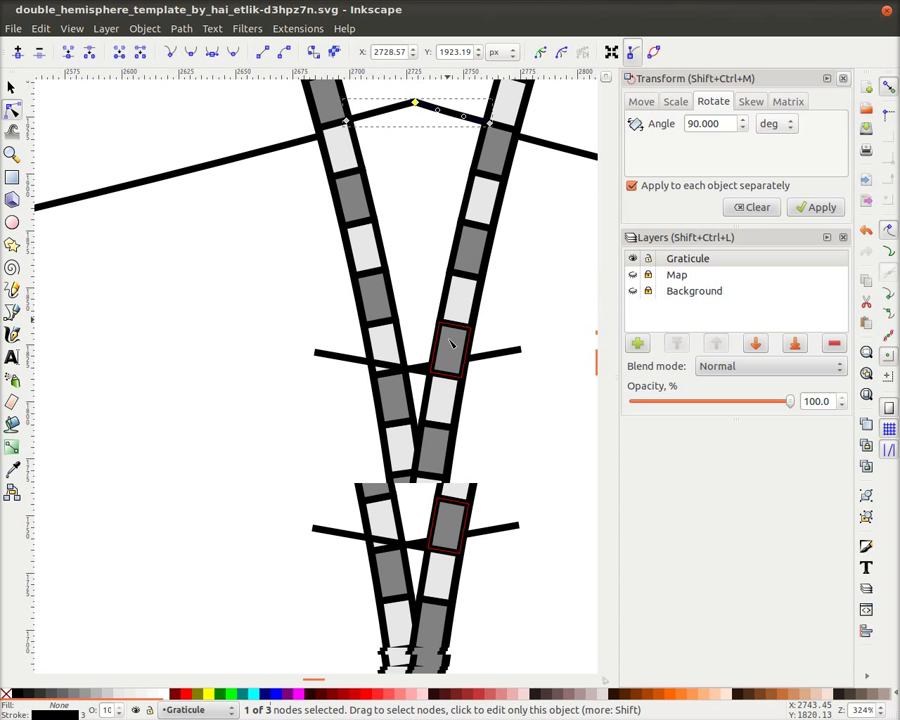
pyautogui.scroll(2, 424, 391)
pyautogui.click(248, 324)
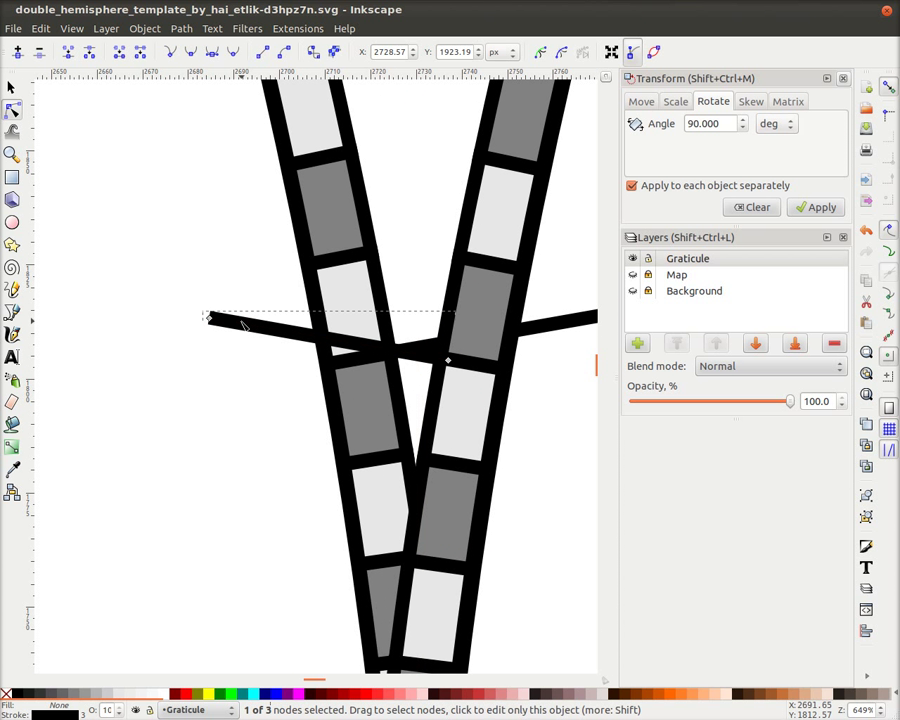
pyautogui.moveTo(213, 318); pyautogui.dragTo(418, 353)
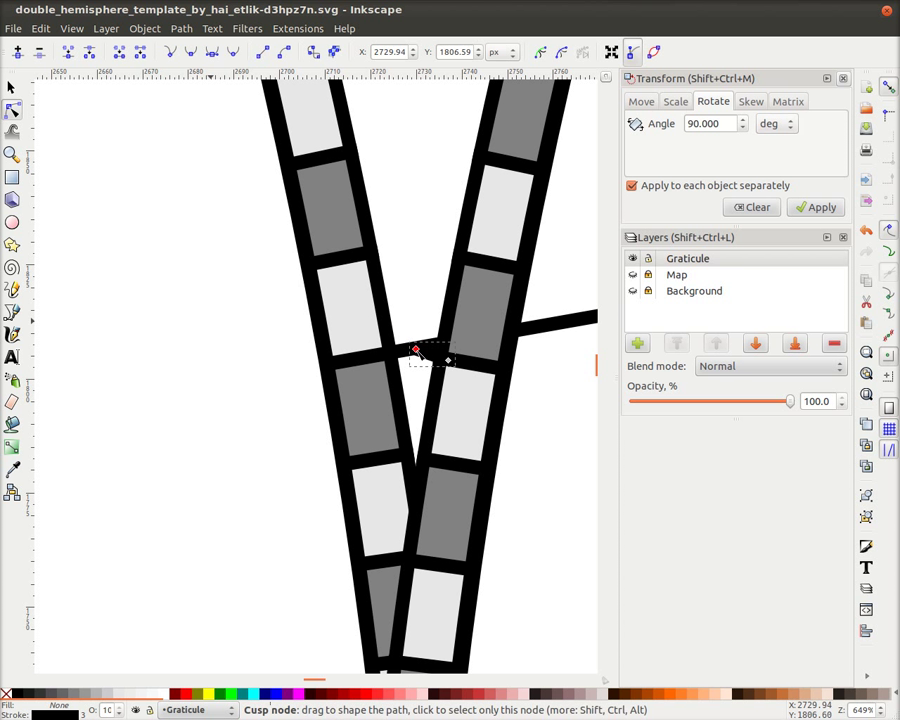
# Shorten the left ring's tick of the same pair to meet its counterpart between the rings, with snapping turned off.
pyautogui.moveTo(513, 338); pyautogui.dragTo(312, 342)
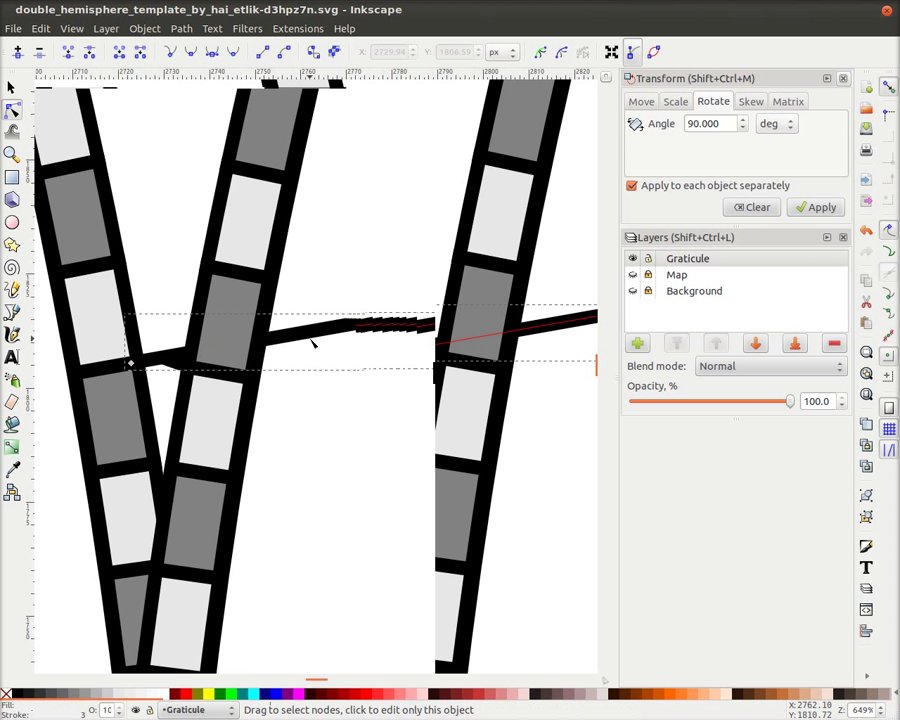
pyautogui.moveTo(368, 321); pyautogui.dragTo(168, 362)
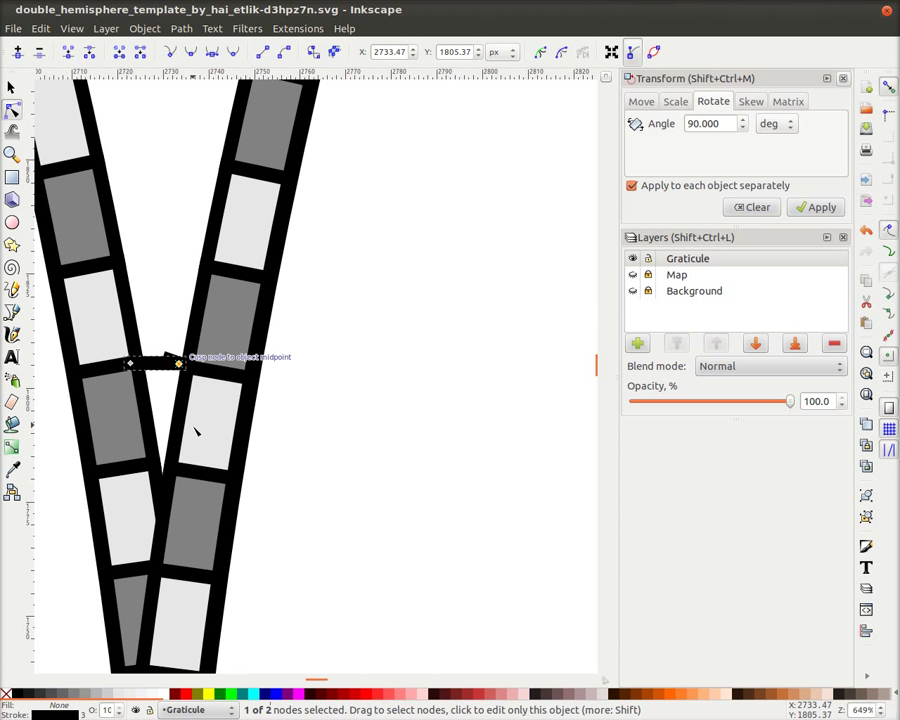
pyautogui.hotkey('ctrl', 'z')
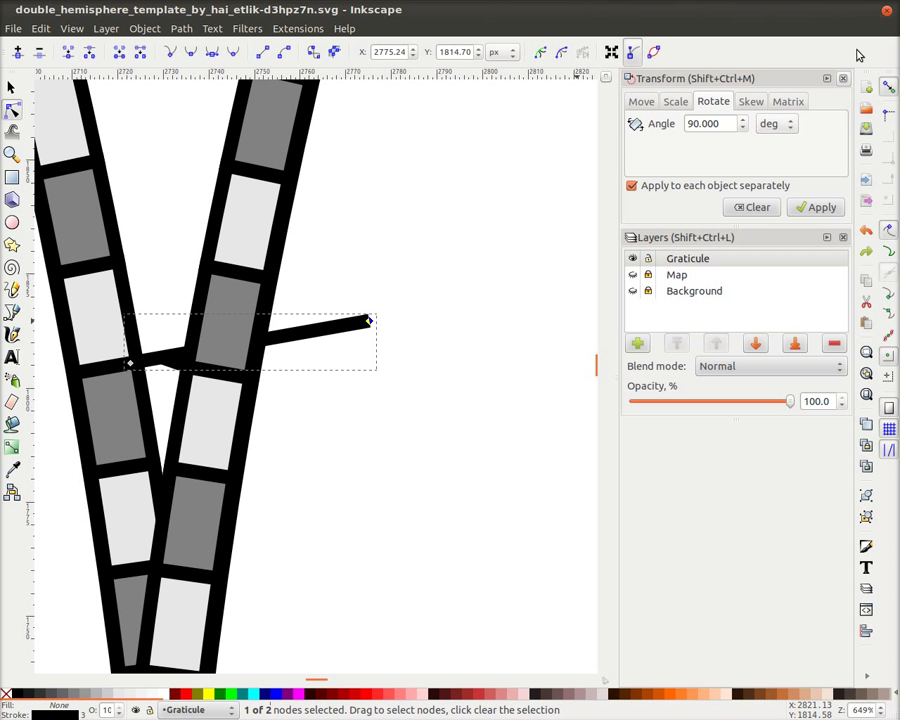
pyautogui.moveTo(370, 322); pyautogui.dragTo(166, 356)
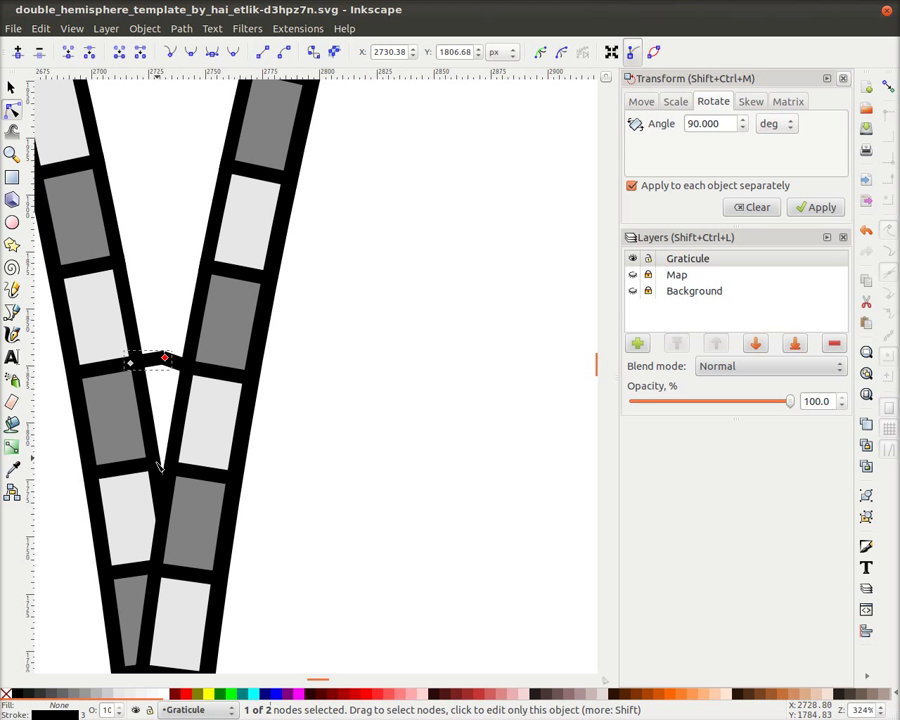
# Delete the pair of overlapping ticks just north of the equator where the border rings cross.
pyautogui.scroll(-4, 181, 492)
pyautogui.scroll(-7, 294, 314)
pyautogui.hscroll(-3, 324, 300)
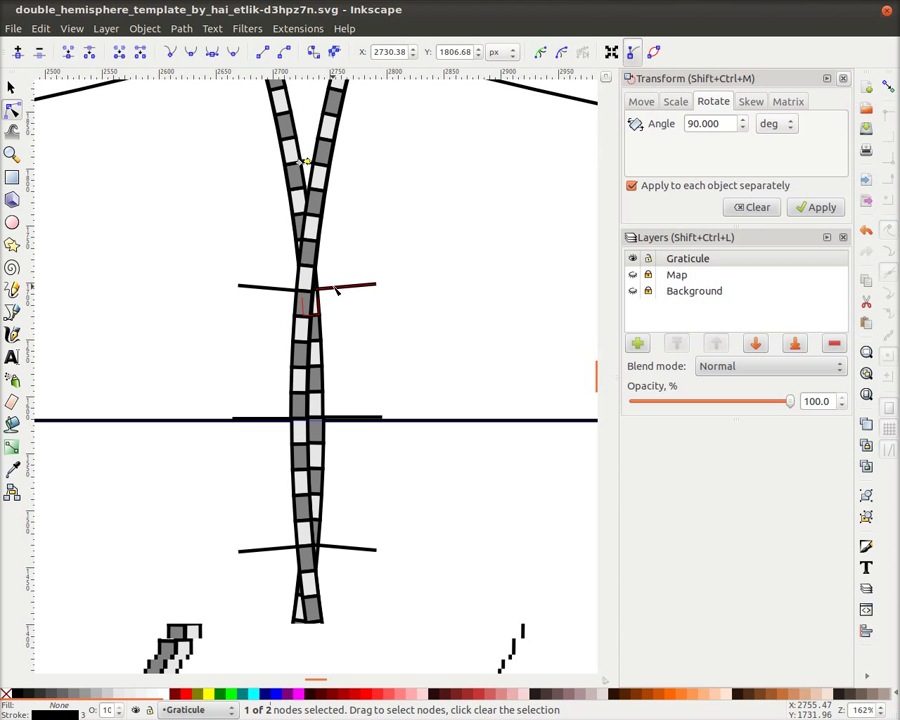
pyautogui.click(80, 226)
pyautogui.click(279, 291)
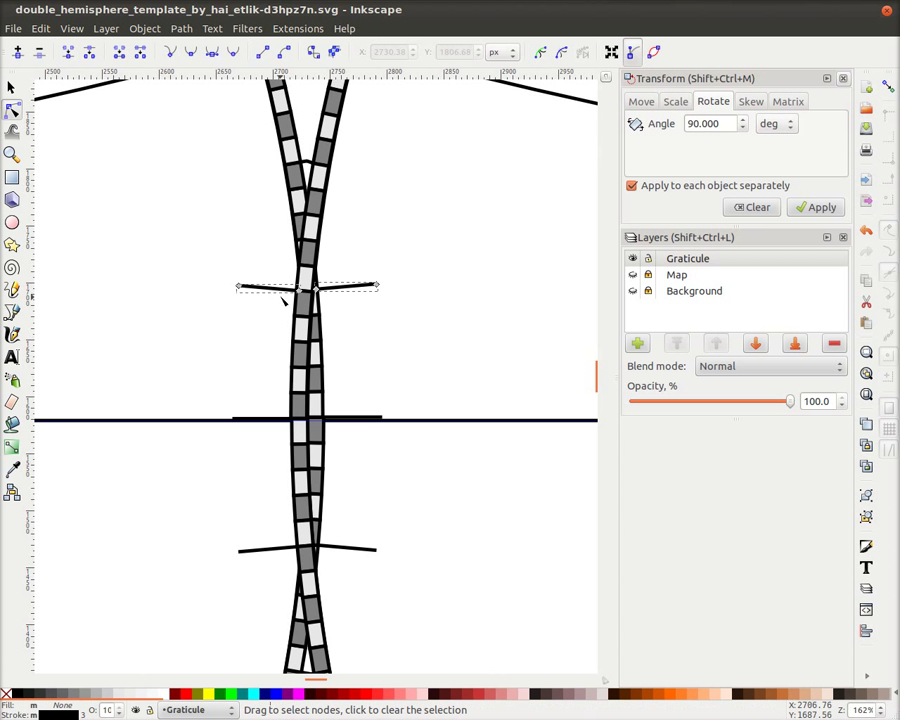
pyautogui.click(12, 87)
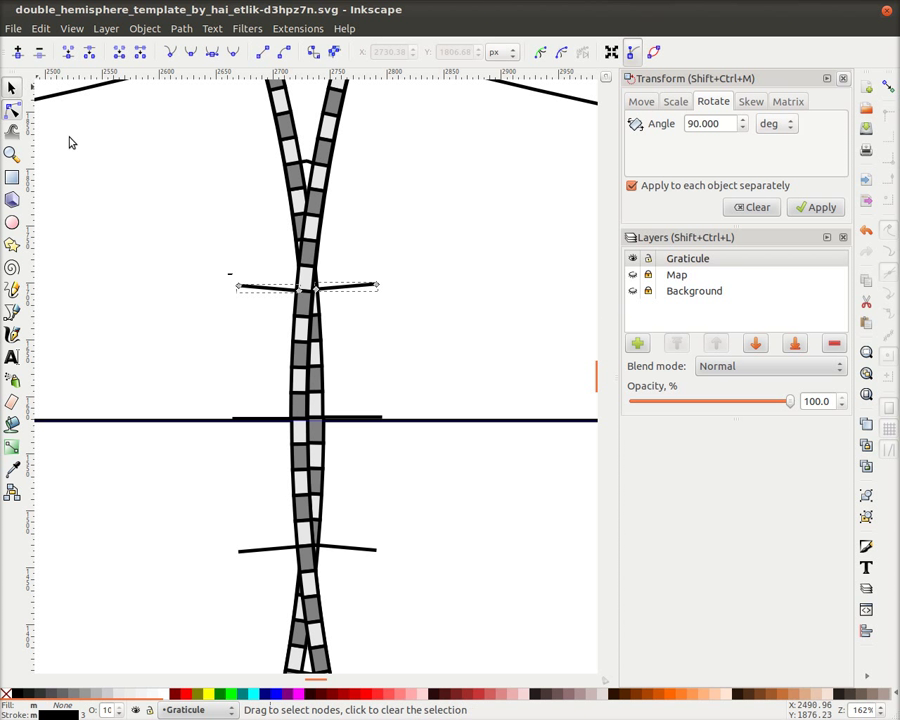
pyautogui.press('Delete')
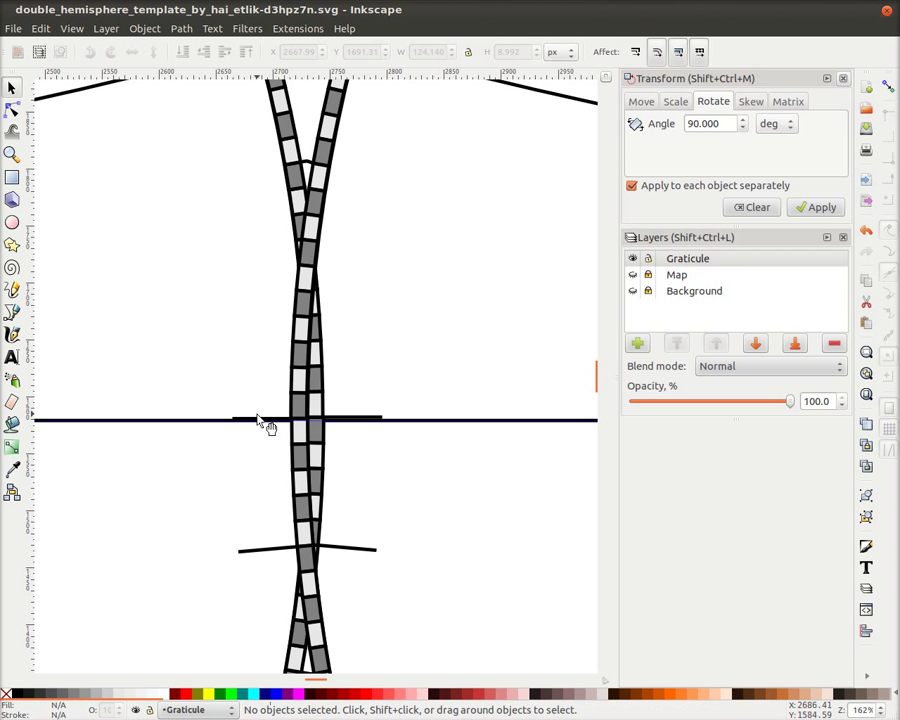
pyautogui.click(257, 420)
pyautogui.press('Delete')
pyautogui.hotkey('ctrl', 'z')
# Ungroup the two overlapping tick groups south of the equator and clear the selection.
pyautogui.click(305, 490)
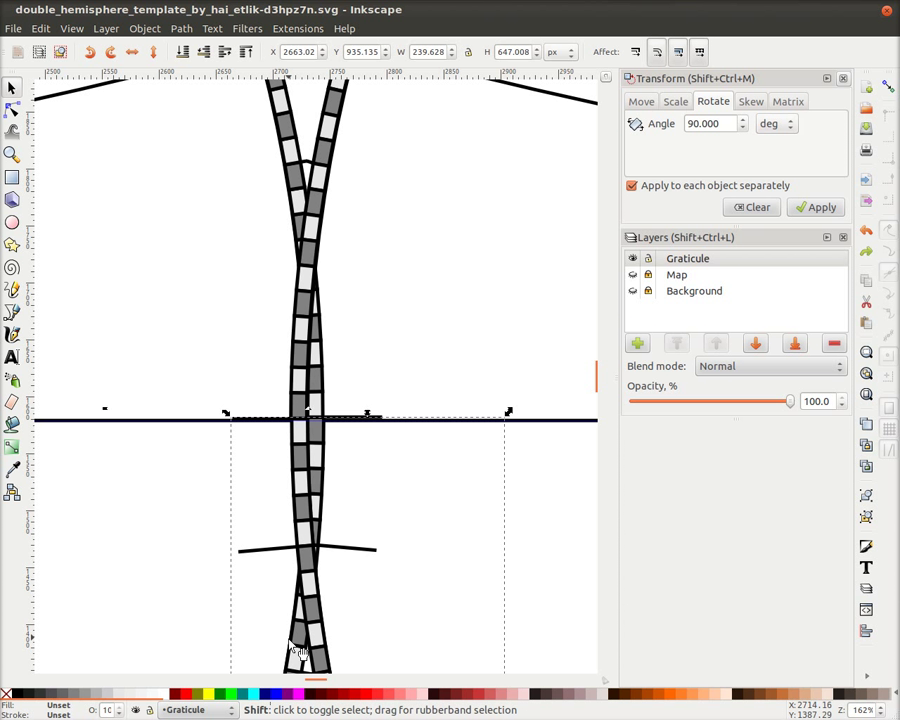
pyautogui.keyDown('shift'); pyautogui.click(297, 648); pyautogui.keyUp('shift')
pyautogui.press('ctrl')
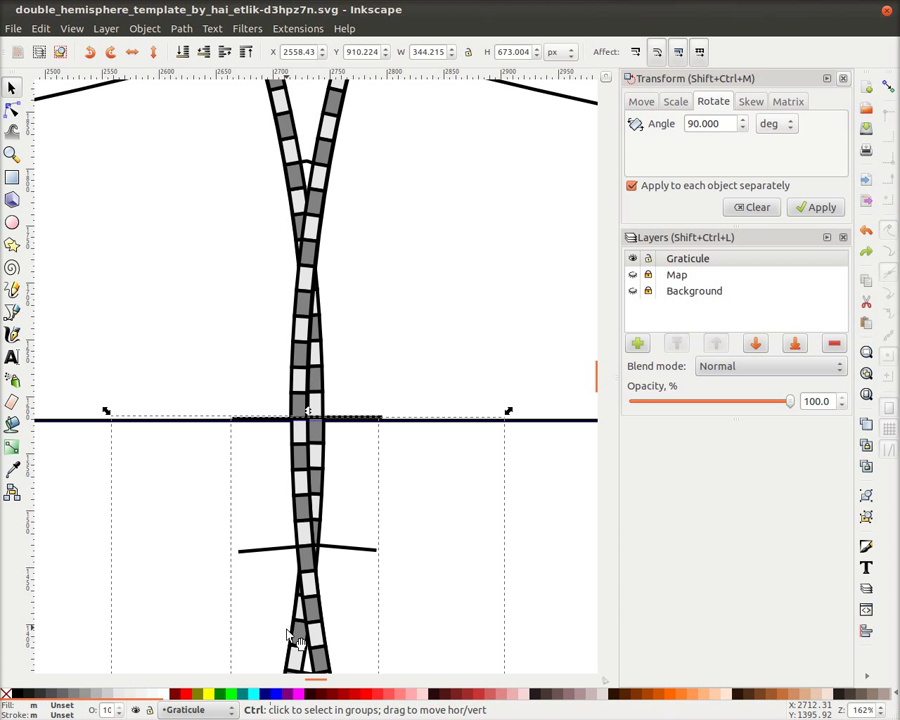
pyautogui.hotkey('ctrl', 'shift', 'g')
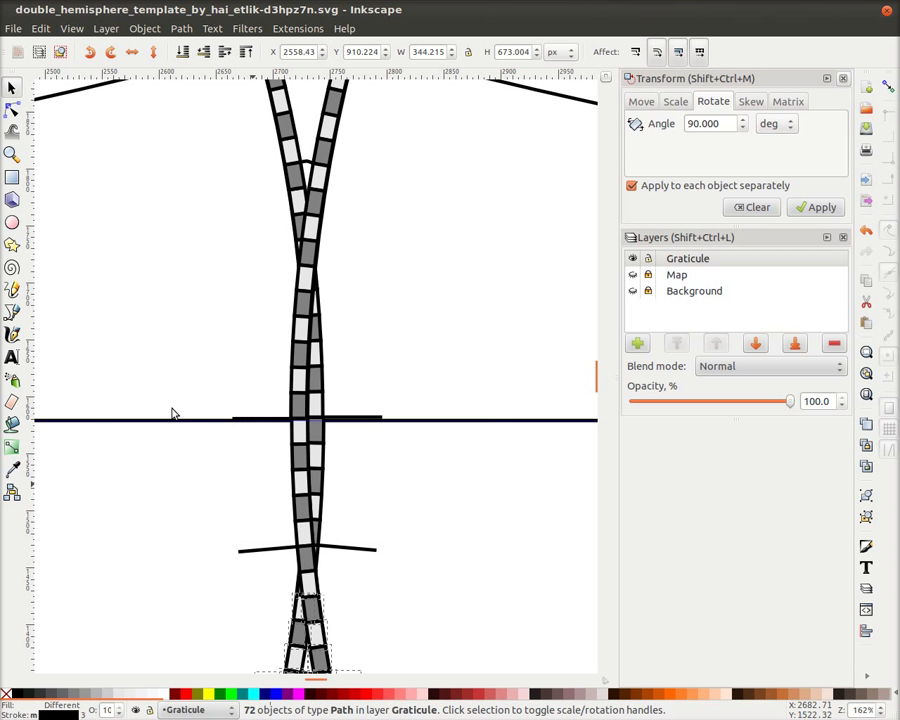
pyautogui.click(199, 414)
# Delete the short ticks along the equator and the pair of ticks just south of it between the hemispheres.
pyautogui.moveTo(191, 409); pyautogui.dragTo(420, 430)
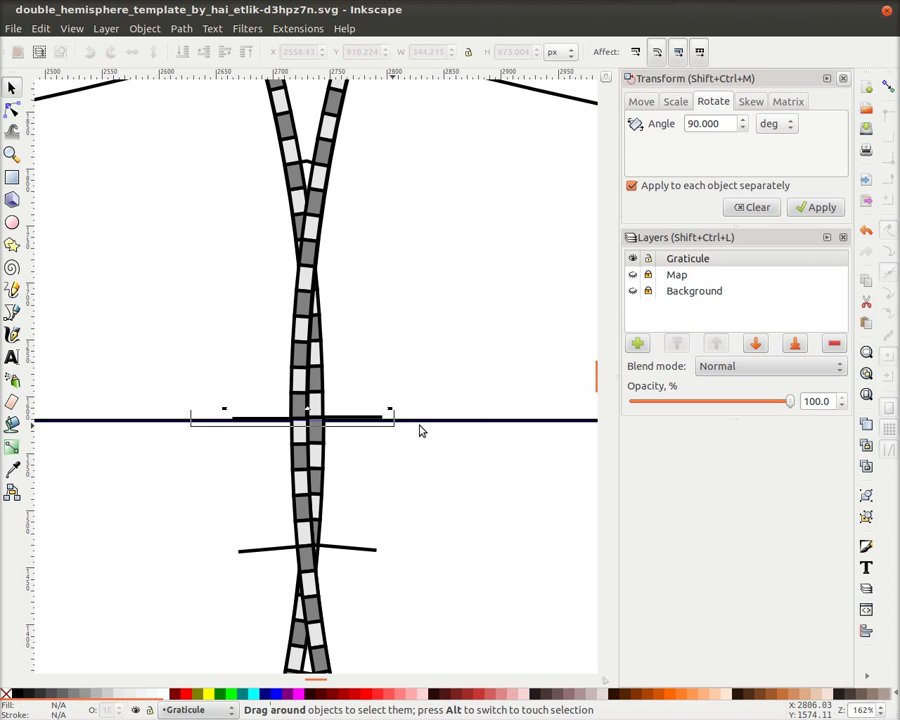
pyautogui.press('Delete')
pyautogui.click(364, 548)
pyautogui.press('Delete')
pyautogui.click(283, 547)
pyautogui.press('Delete')
# Shorten the two crossing ticks south of the equator to their intersection and join their end nodes into one.
pyautogui.moveTo(377, 616); pyautogui.dragTo(409, 382)
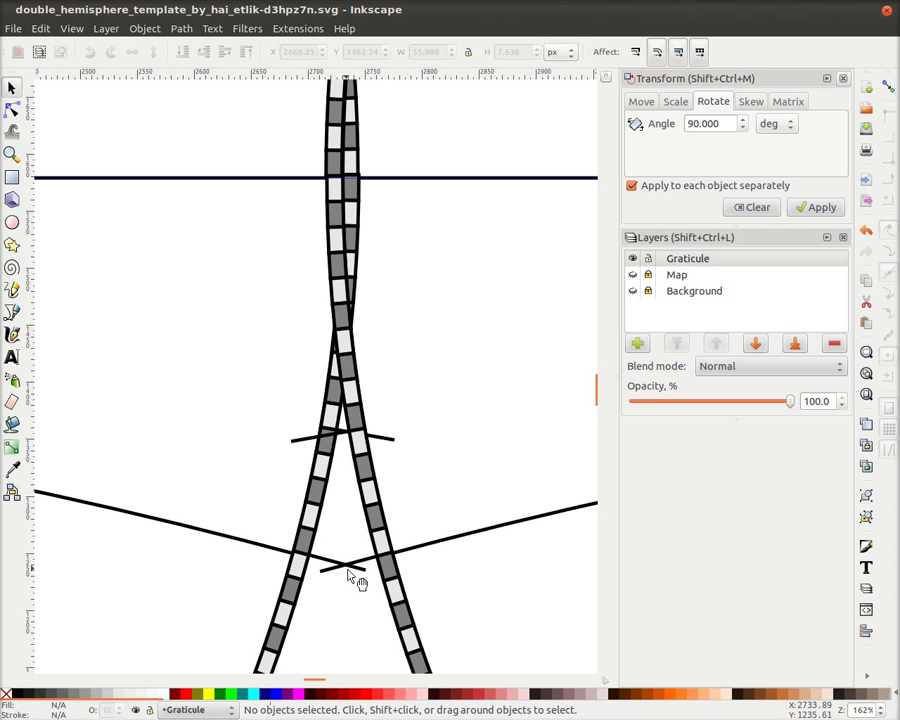
pyautogui.scroll(4, 348, 572)
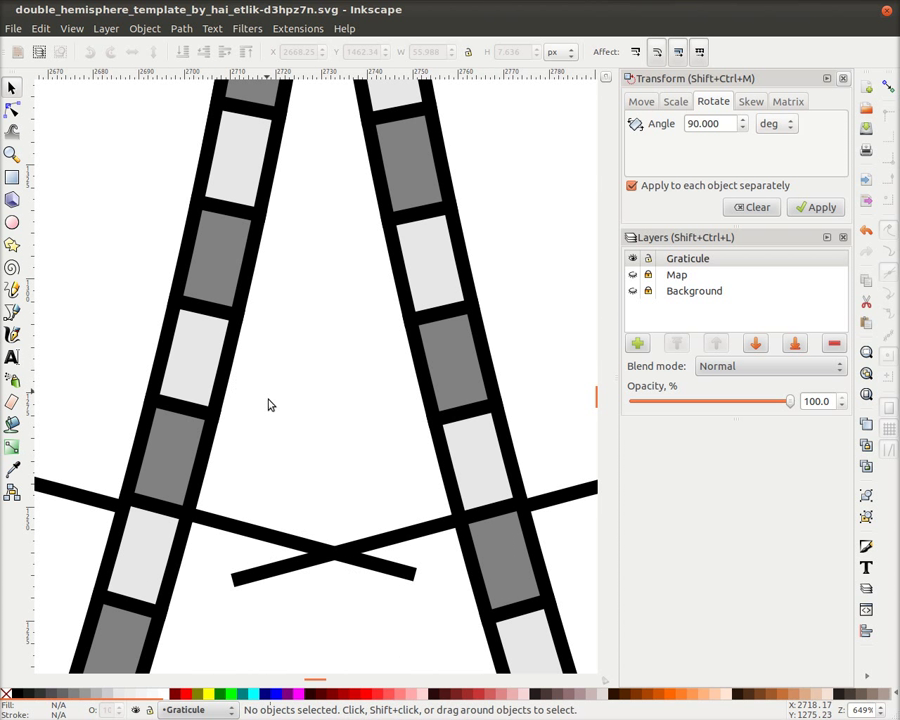
pyautogui.click(13, 111)
pyautogui.click(326, 556)
pyautogui.moveTo(236, 580); pyautogui.dragTo(327, 554)
pyautogui.click(413, 575)
pyautogui.moveTo(413, 575); pyautogui.dragTo(350, 593)
pyautogui.keyDown('shift'); pyautogui.click(366, 546); pyautogui.keyUp('shift')
pyautogui.click(66, 56)
# Shorten both ticks of the pair closer to the equator on the south side so they meet between the border rings.
pyautogui.moveTo(322, 172); pyautogui.dragTo(362, 600)
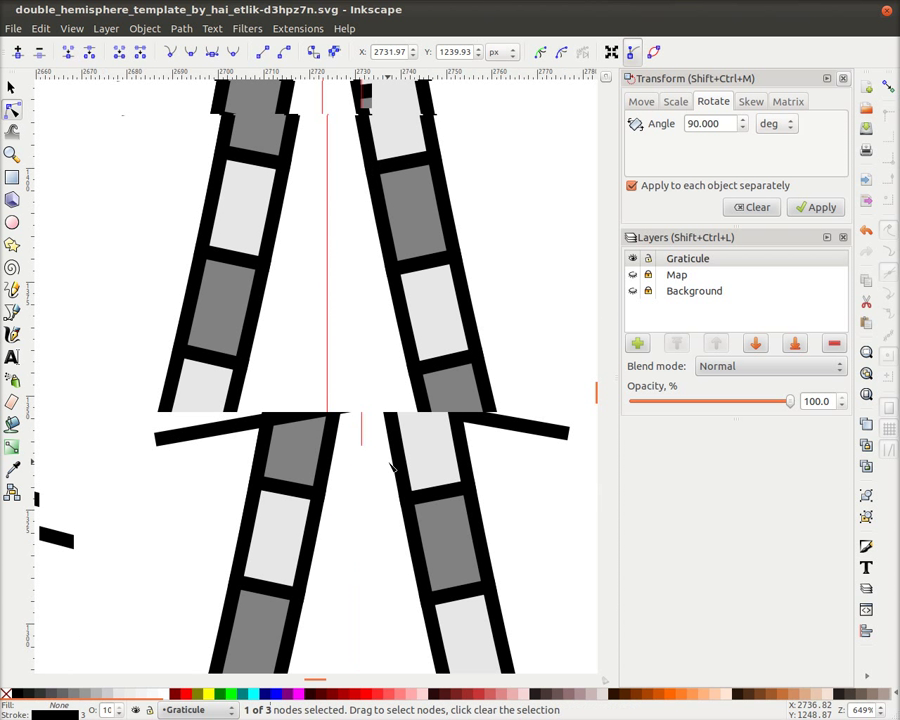
pyautogui.click(157, 441)
pyautogui.moveTo(157, 437); pyautogui.dragTo(359, 403)
pyautogui.click(569, 433)
pyautogui.moveTo(569, 433); pyautogui.dragTo(369, 405)
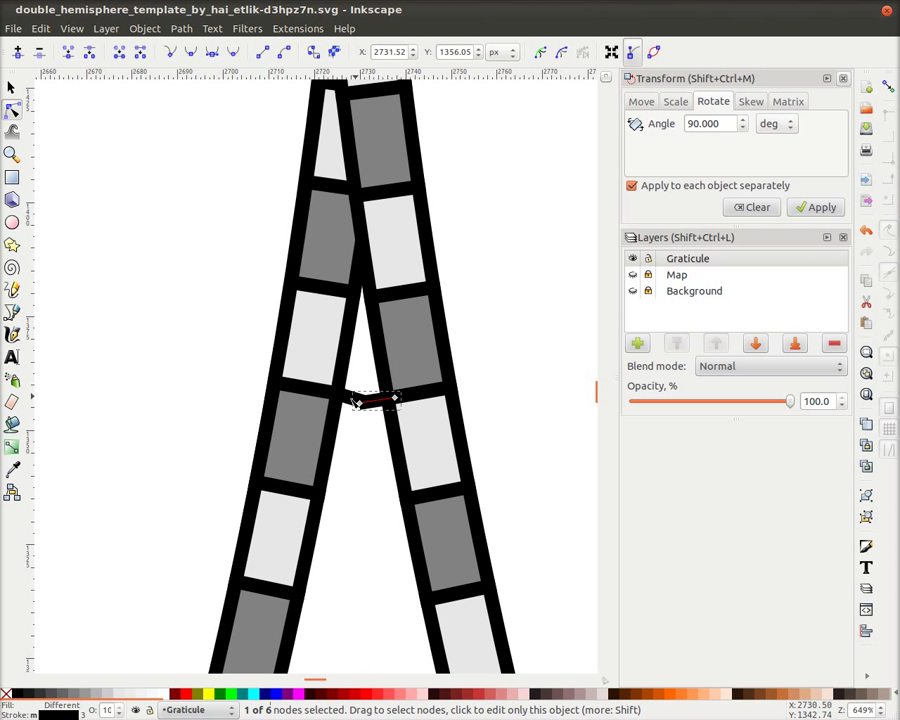
# Select the inner end nodes of both shortened ticks and join them into a single node.
pyautogui.click(357, 402)
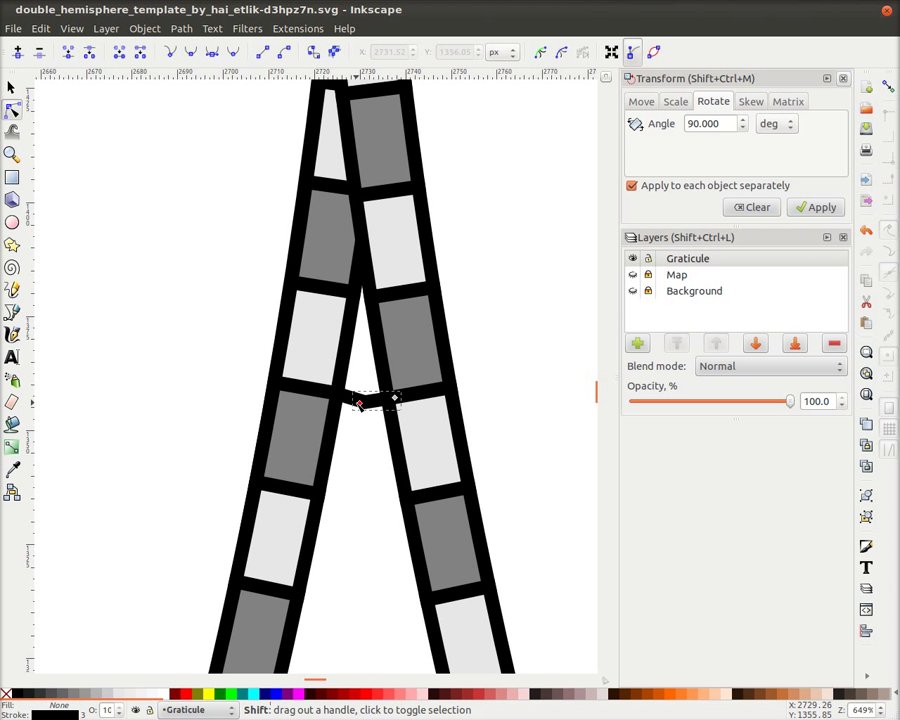
pyautogui.hotkey('ctrl', 'a')
pyautogui.scroll(2, 358, 414)
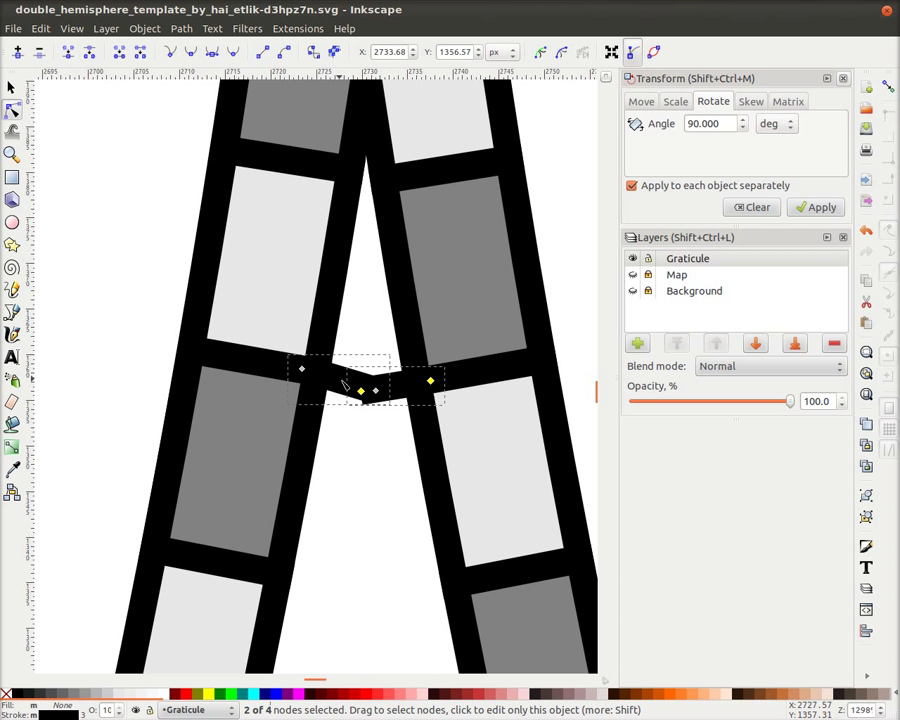
pyautogui.moveTo(348, 352); pyautogui.dragTo(388, 412)
pyautogui.click(68, 53)
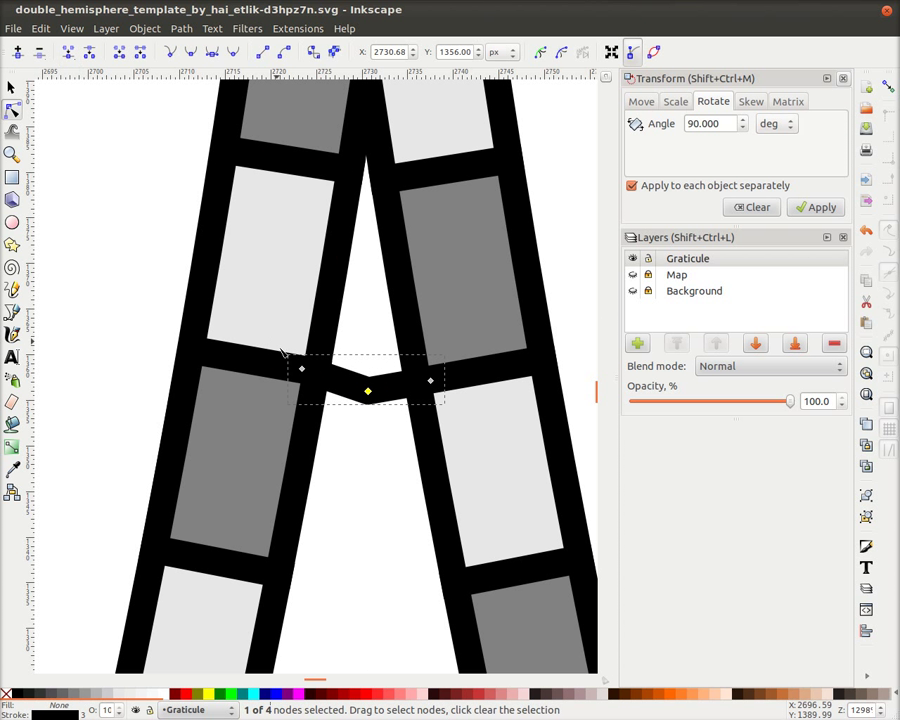
# Check the cleaned-up ticks and ring borders where the two hemispheres meet, both close up and across the whole template.
pyautogui.scroll(-8, 283, 352)
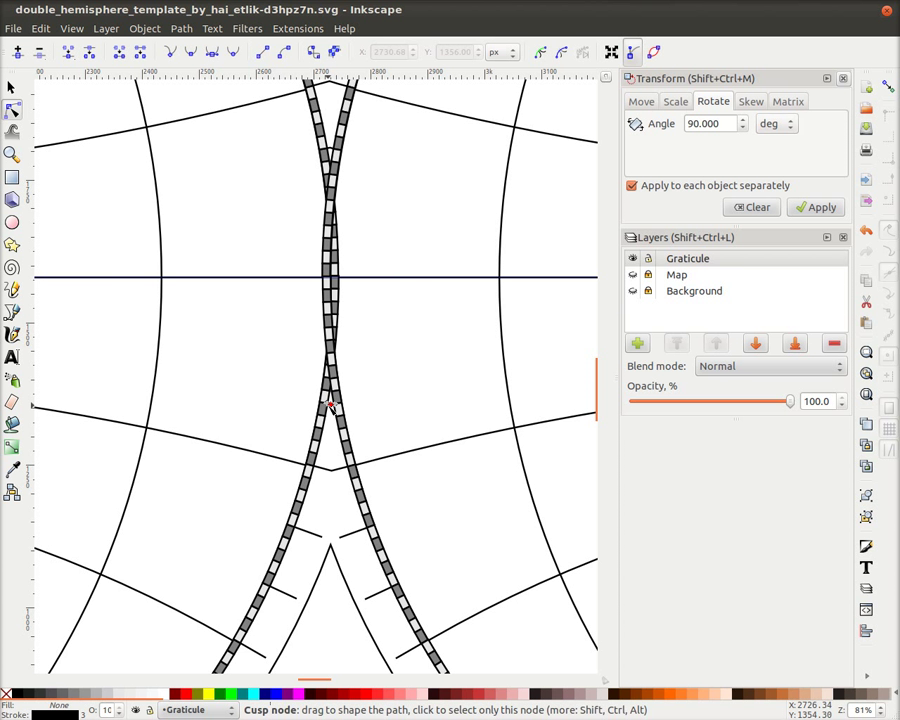
pyautogui.click(294, 360)
pyautogui.scroll(-3, 293, 361)
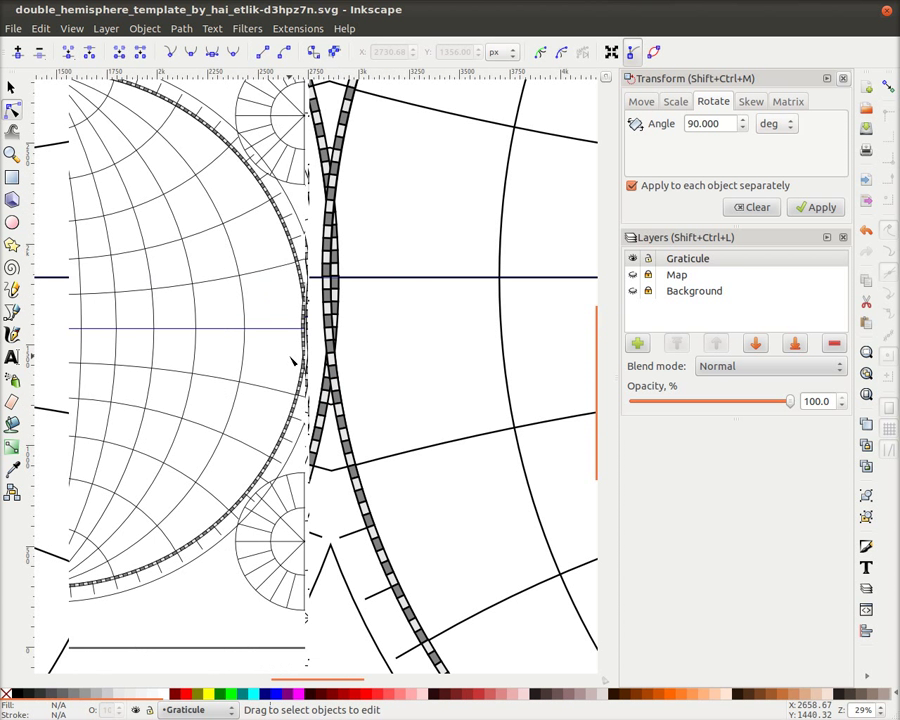
pyautogui.scroll(-1, 293, 361)
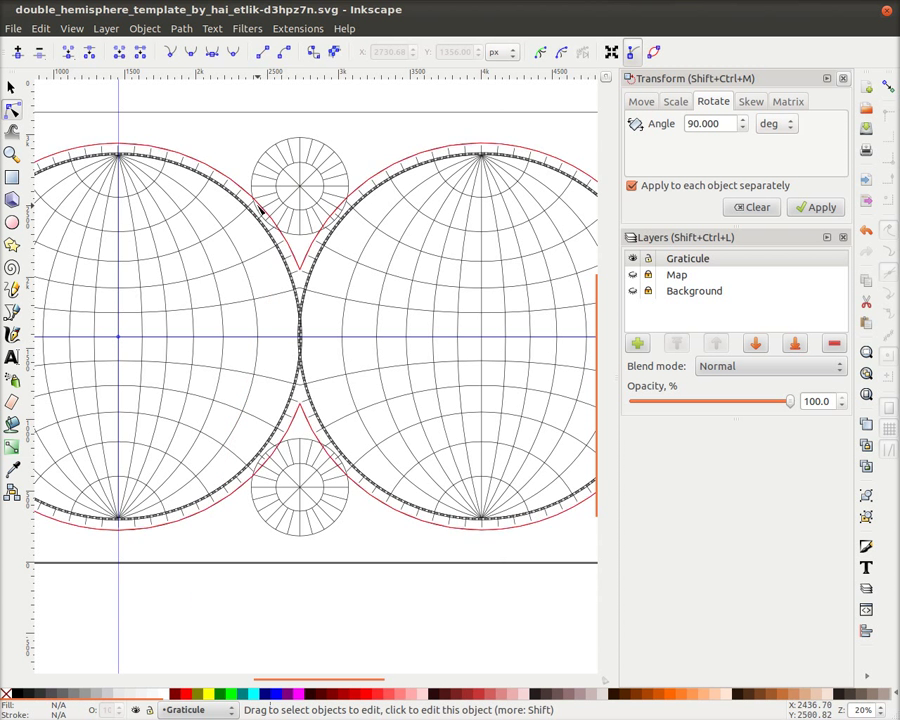
pyautogui.scroll(6, 304, 342)
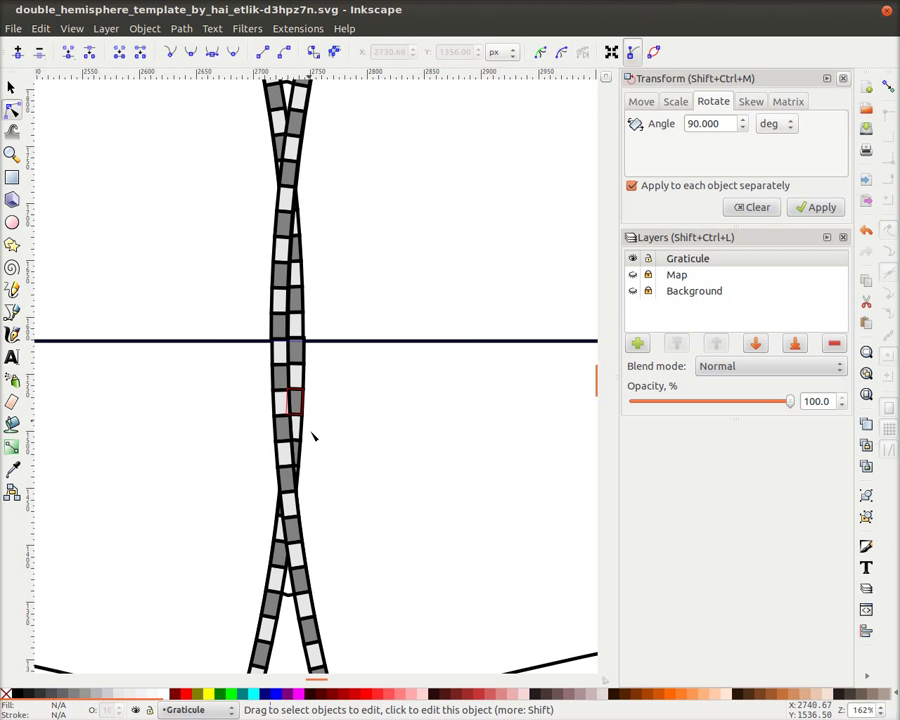
pyautogui.scroll(-1, 314, 436)
pyautogui.scroll(-5, 314, 436)
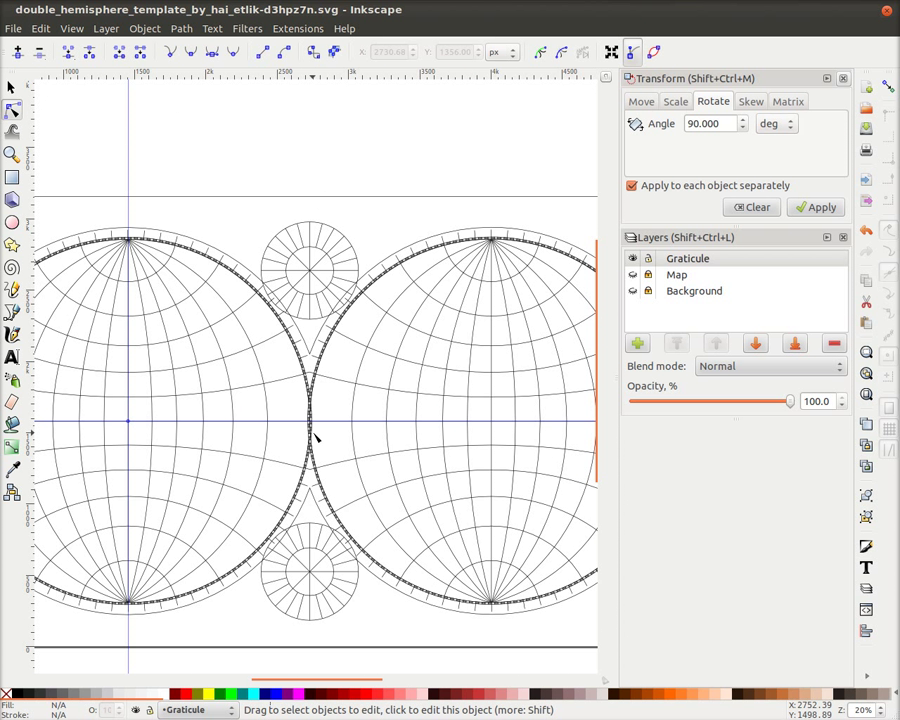
# Lock the Graticule layer, then unlock the Map and Background layers and make both of them visible.
pyautogui.click(648, 259)
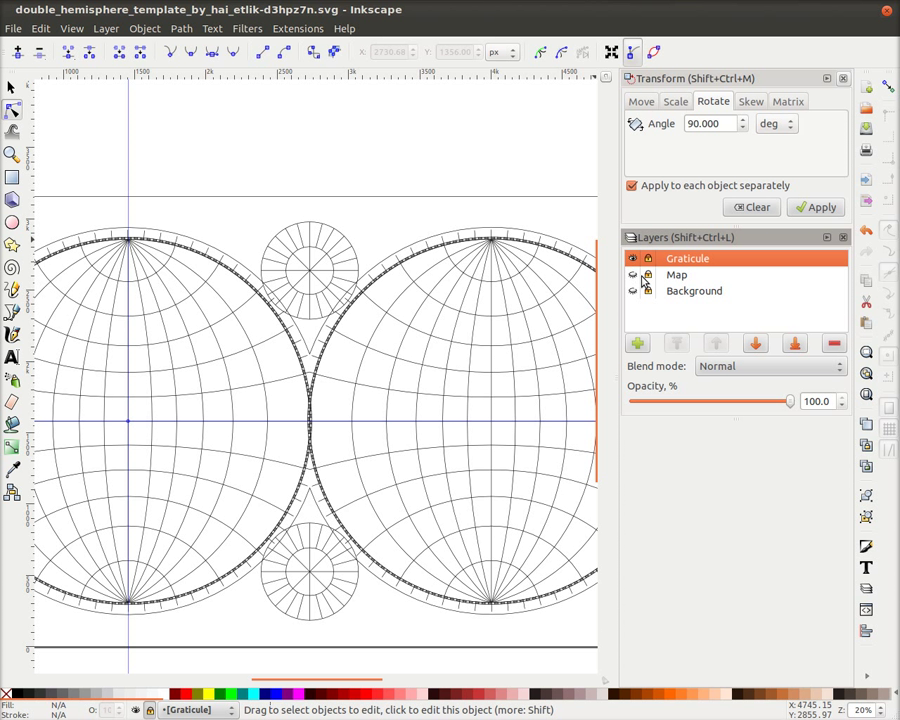
pyautogui.click(668, 279)
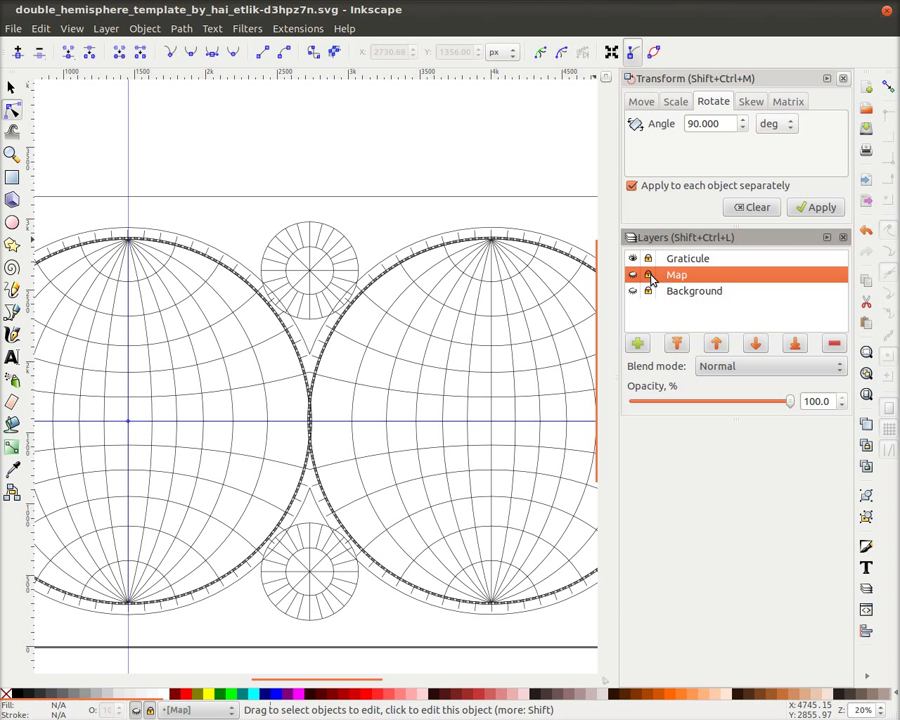
pyautogui.click(685, 292)
pyautogui.click(647, 292)
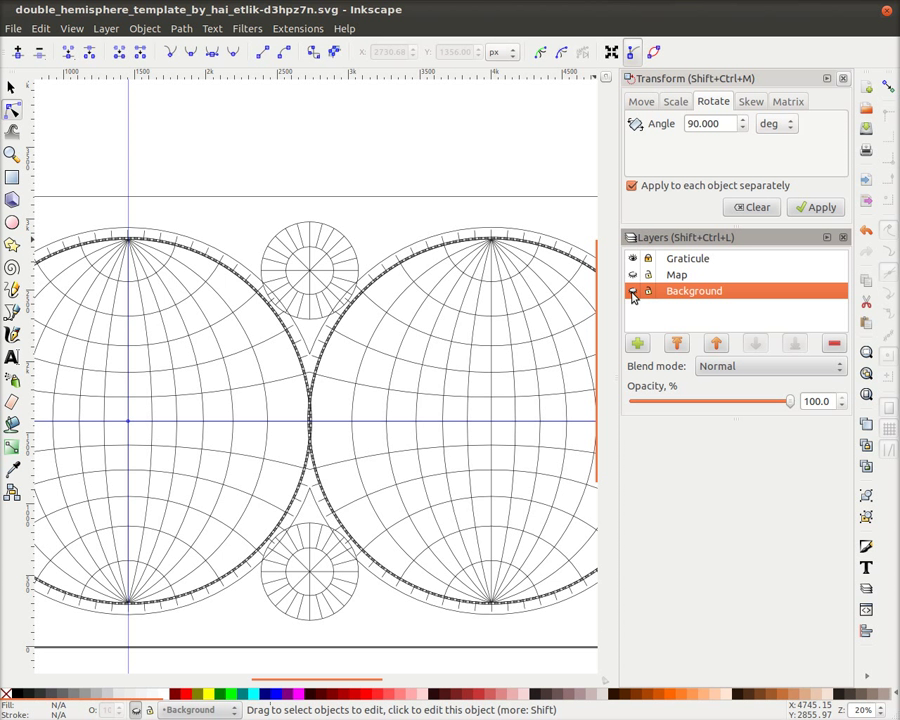
pyautogui.click(632, 291)
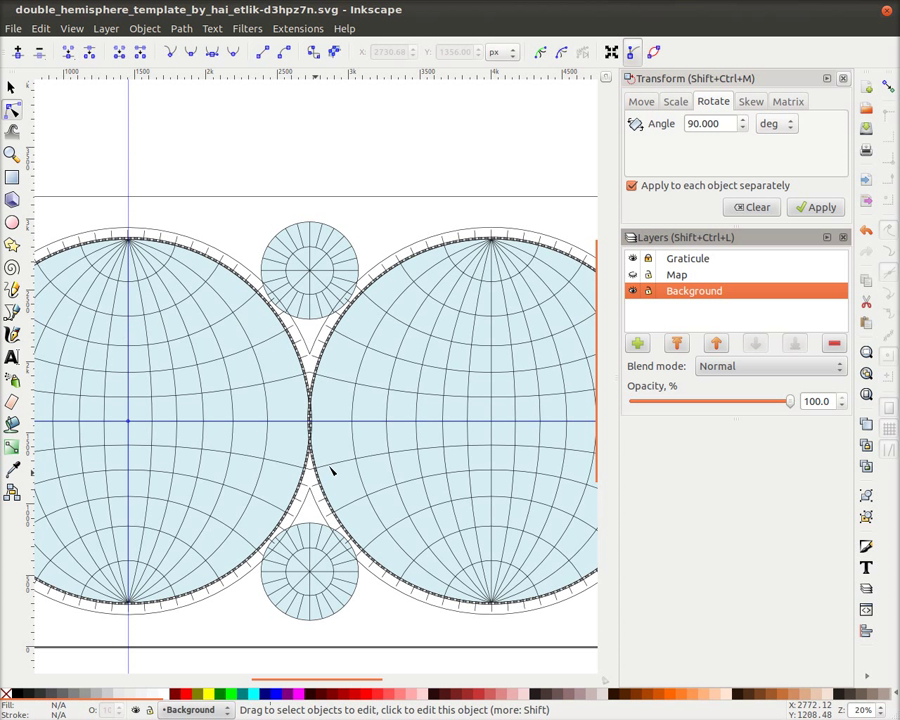
pyautogui.click(678, 275)
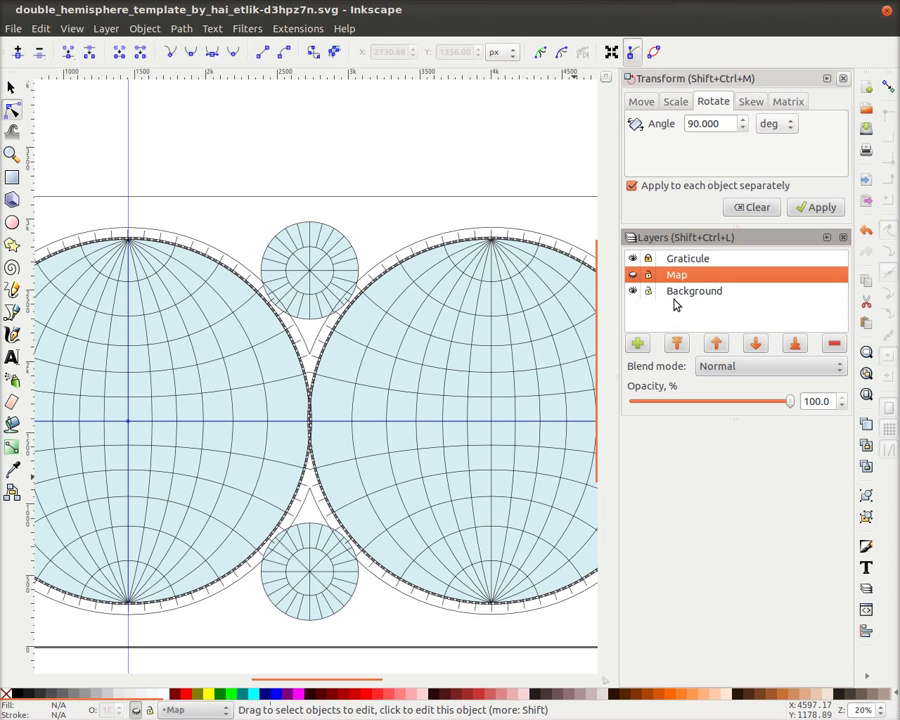
pyautogui.click(633, 275)
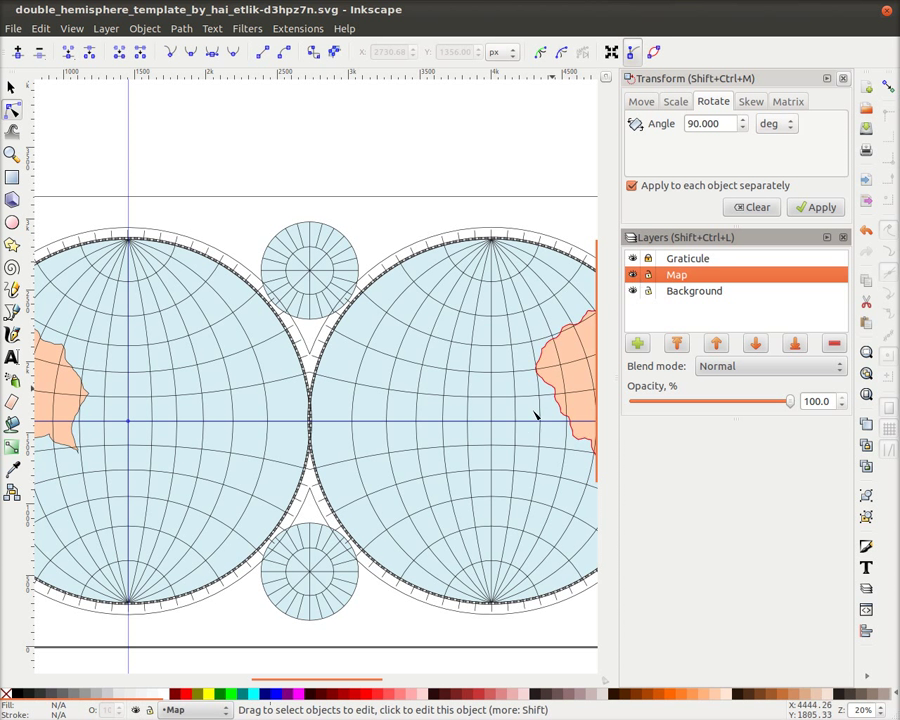
# Inspect the orange landmasses on both hemispheres and show the path nodes of the western one, including its part beyond the border.
pyautogui.moveTo(151, 477); pyautogui.dragTo(255, 431)
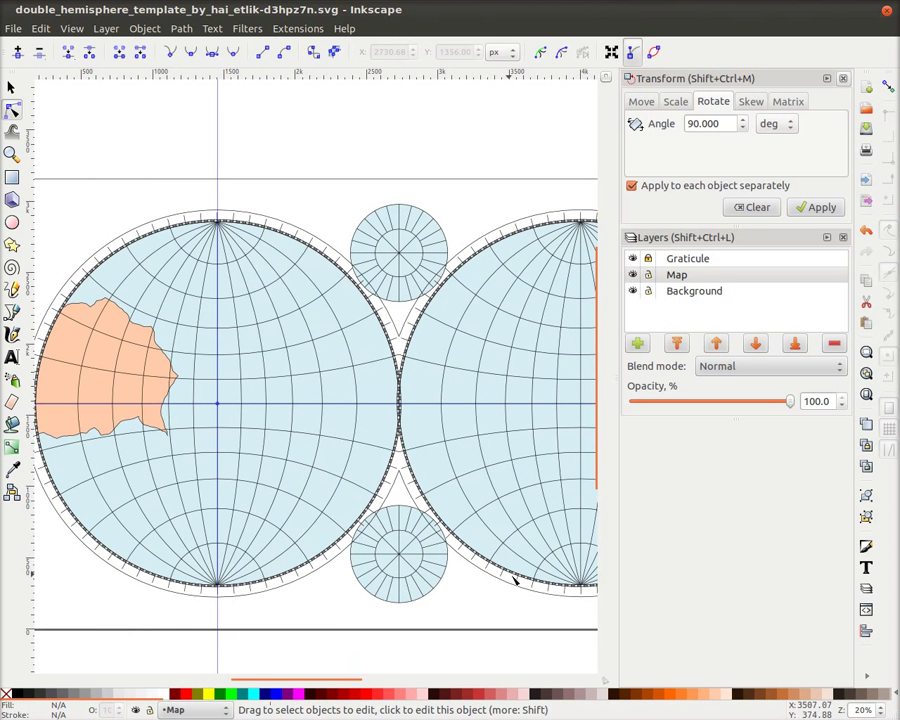
pyautogui.moveTo(537, 573); pyautogui.dragTo(443, 546)
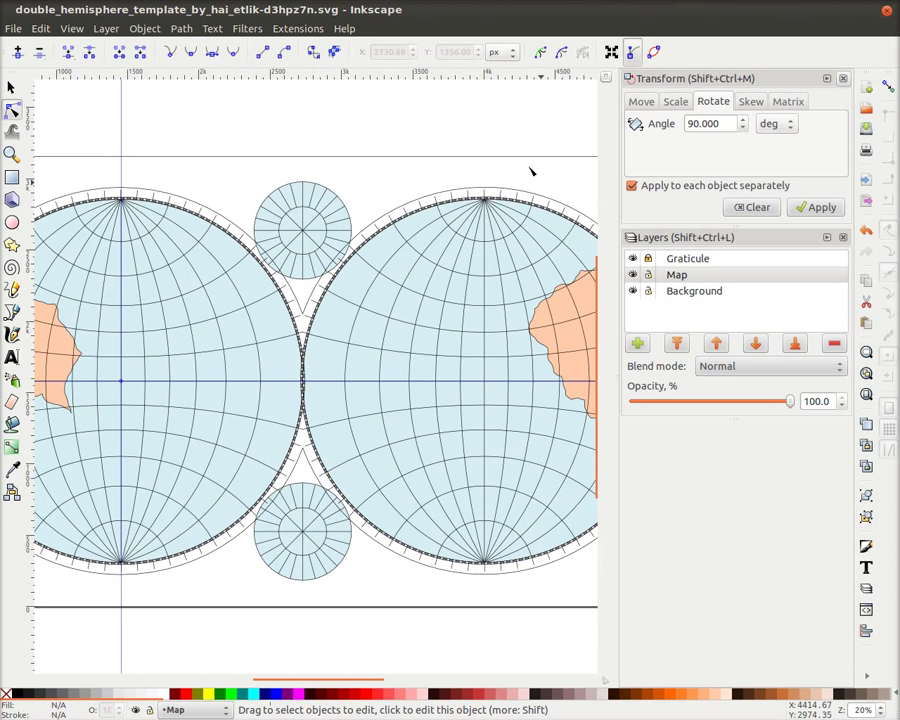
pyautogui.moveTo(186, 331); pyautogui.dragTo(428, 349)
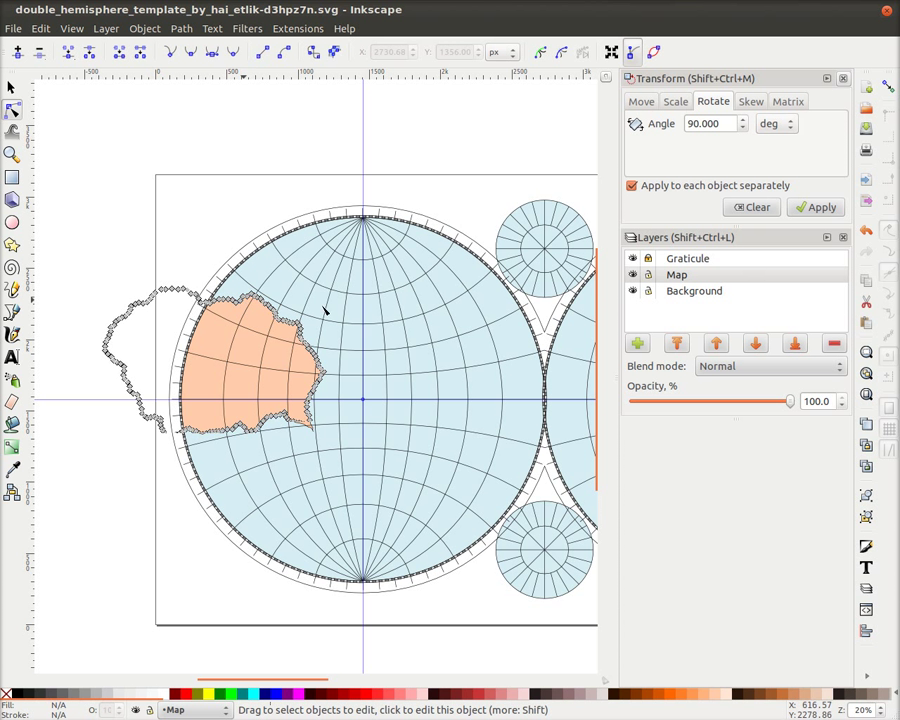
pyautogui.click(232, 320)
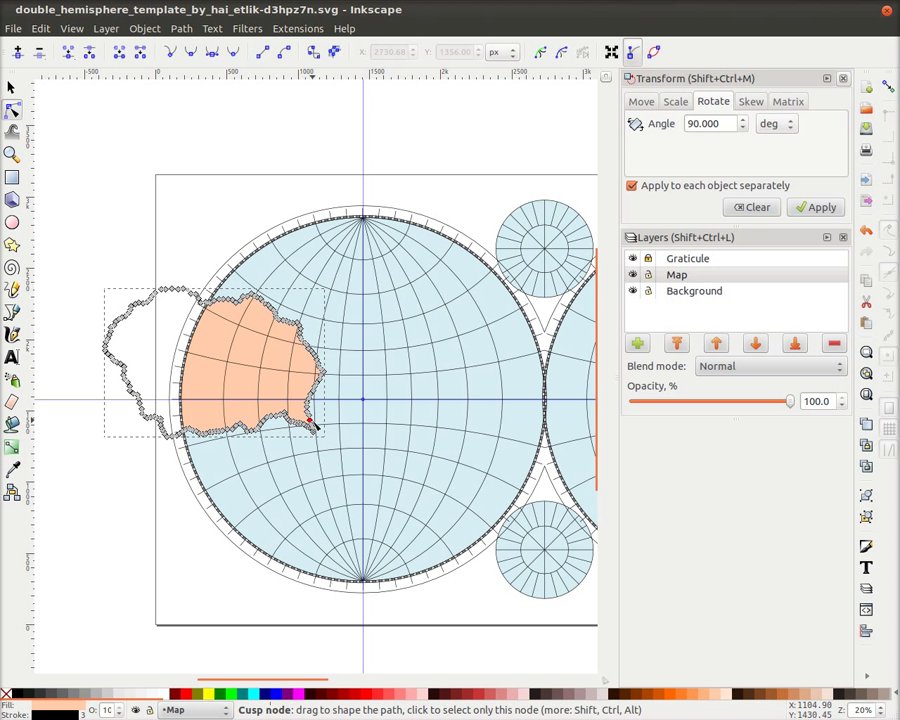
# On the Map layer, draw a closed freehand landmass from the western hemisphere's north pole to its eastern edge and fill it yellow.
pyautogui.click(683, 272)
pyautogui.click(709, 262)
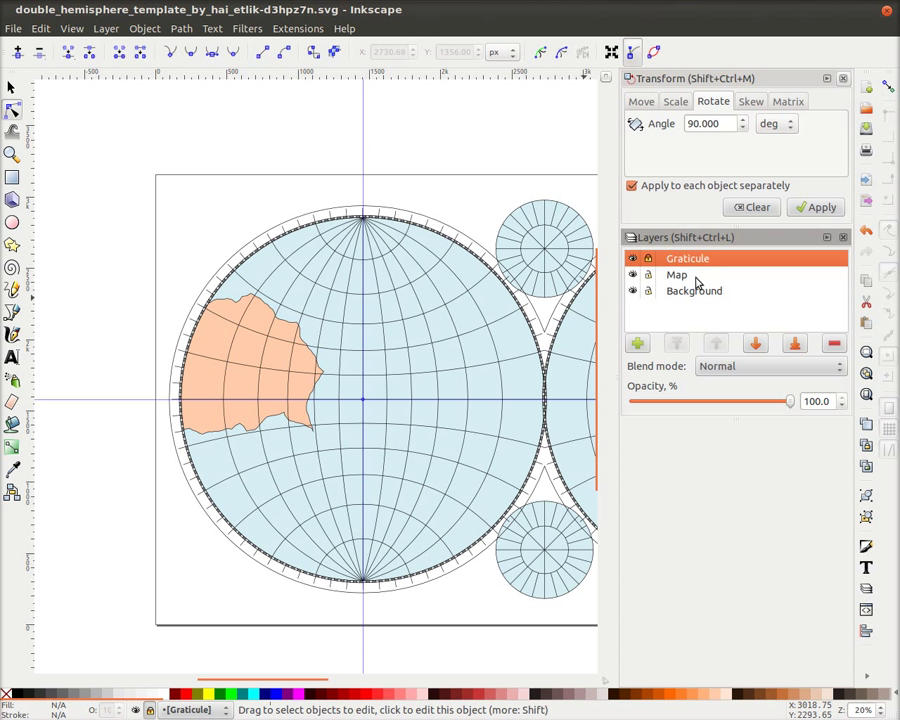
pyautogui.click(695, 277)
pyautogui.click(12, 289)
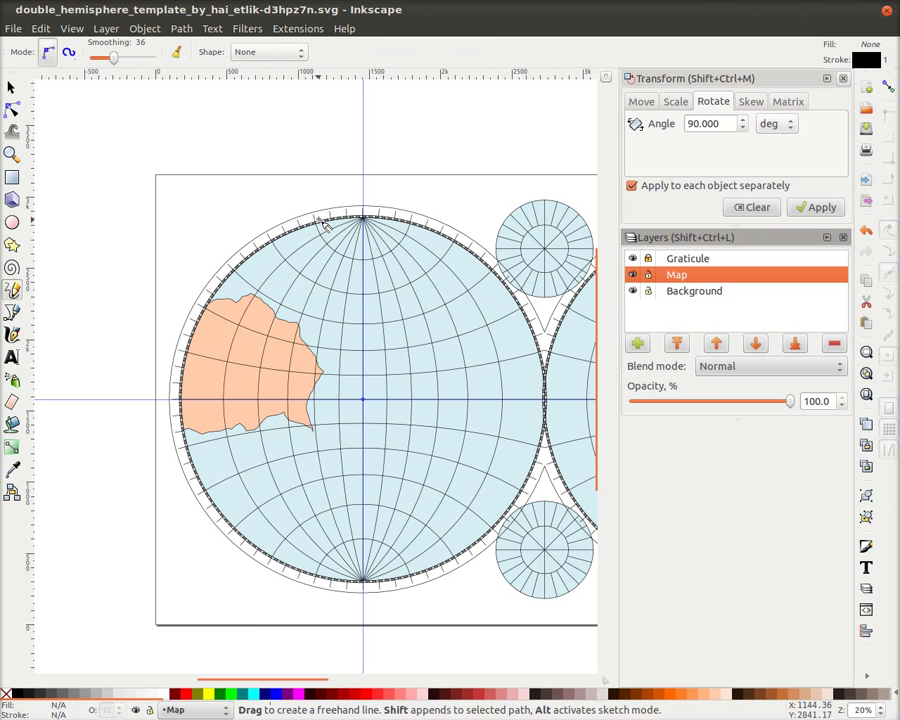
pyautogui.moveTo(314, 253)
pyautogui.mouseDown()
pyautogui.moveTo(476, 331)
pyautogui.moveTo(543, 241)
pyautogui.moveTo(395, 215)
pyautogui.moveTo(311, 247)
pyautogui.moveTo(314, 254)
pyautogui.mouseUp()
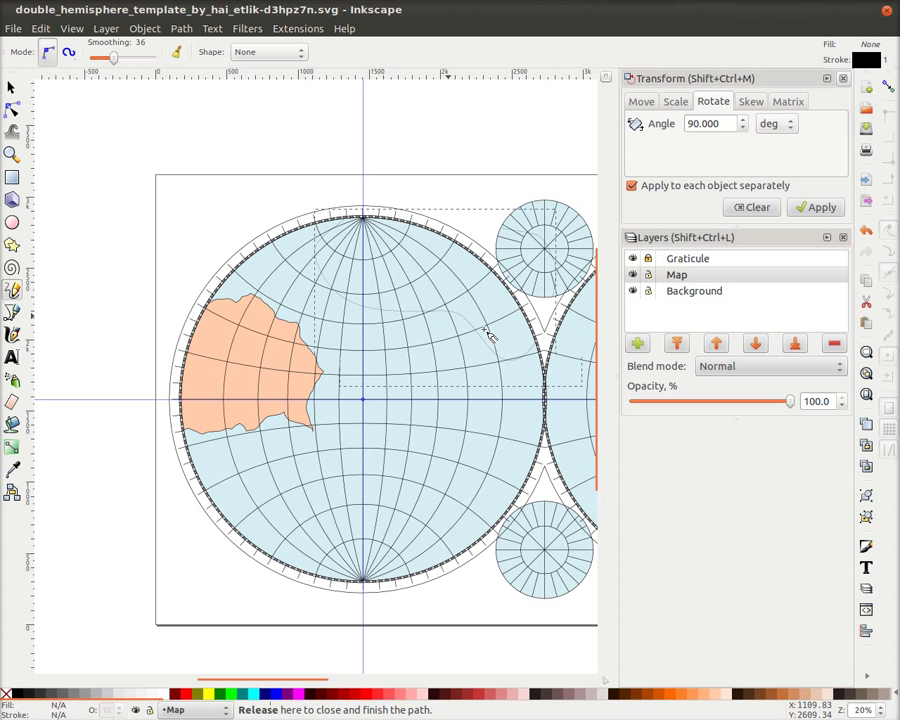
pyautogui.click(207, 694)
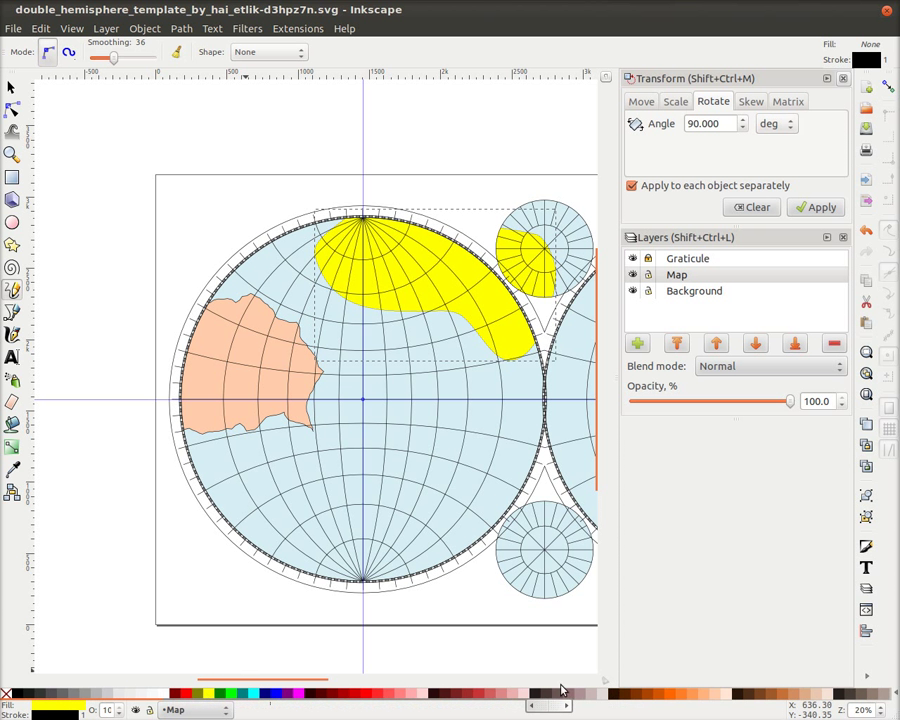
# Examine how the yellow landmass is clipped to the western hemisphere and the northern polar inset across the whole map.
pyautogui.moveTo(440, 560); pyautogui.dragTo(312, 456)
pyautogui.moveTo(476, 445); pyautogui.dragTo(372, 406)
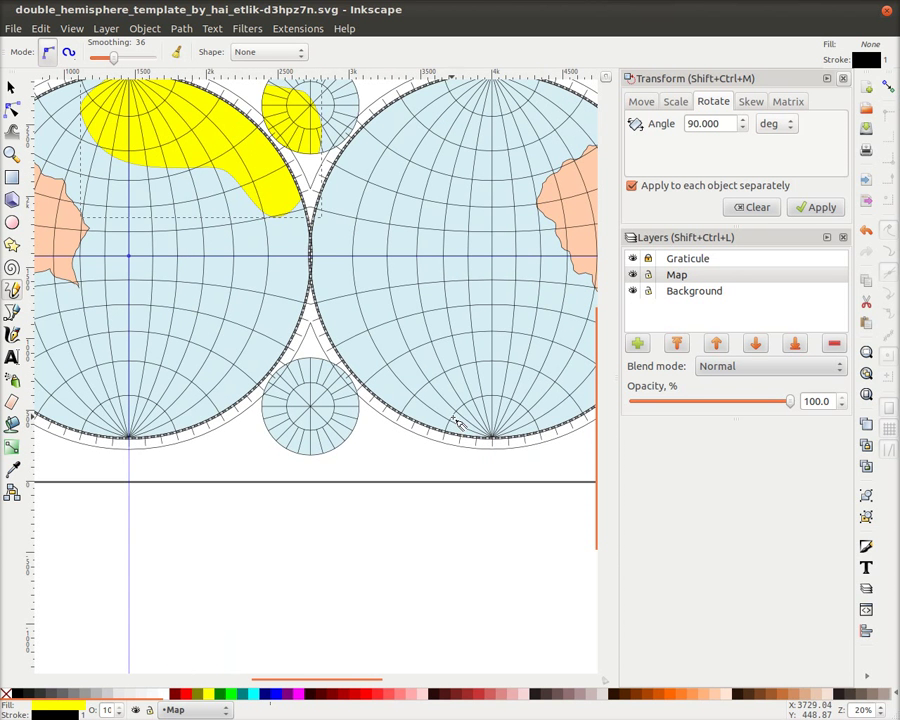
pyautogui.scroll(2, 332, 280)
pyautogui.hscroll(-3, 444, 334)
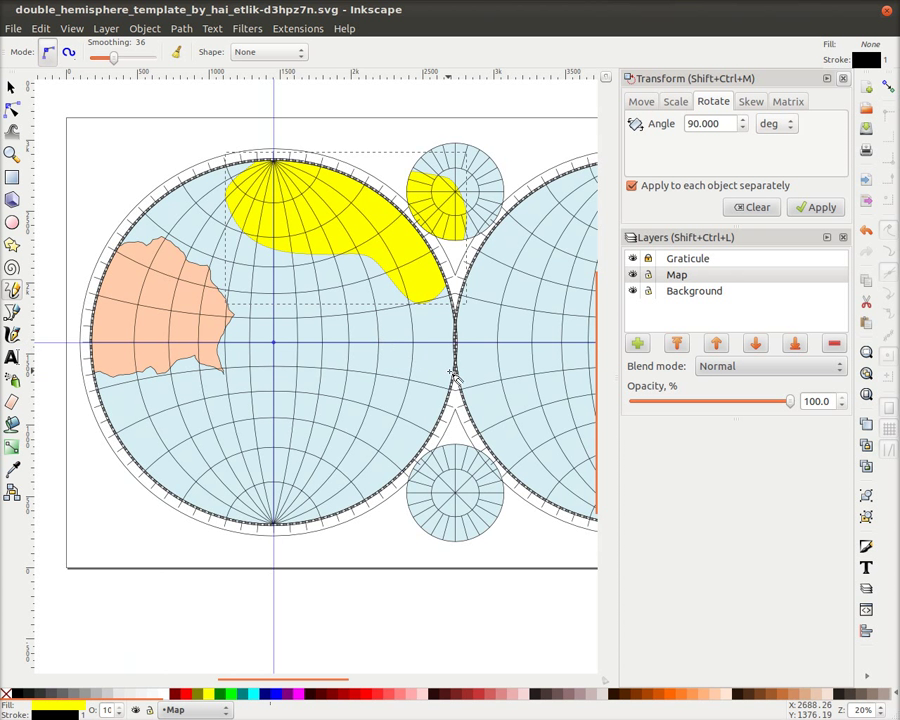
pyautogui.scroll(-1, 385, 344)
pyautogui.hscroll(2, 390, 345)
pyautogui.scroll(-2, 405, 347)
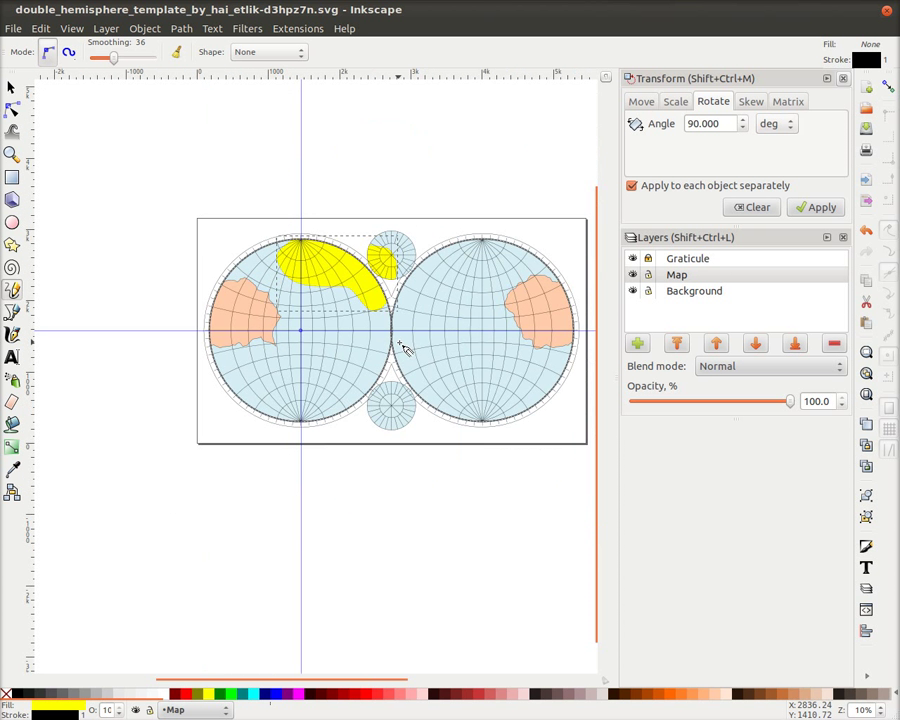